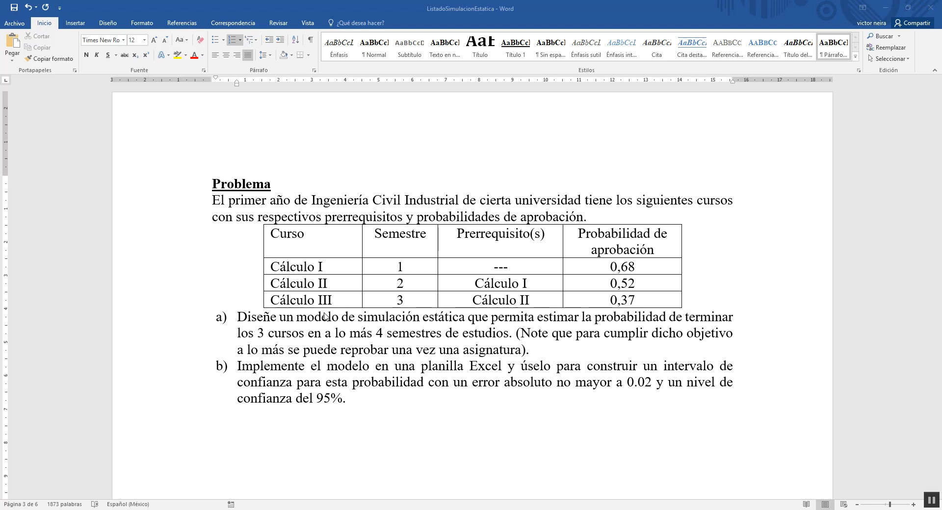
- Switch to the Excel workbook and review the course headings C1 through C3 prima in row 3
left_click(206, 509)
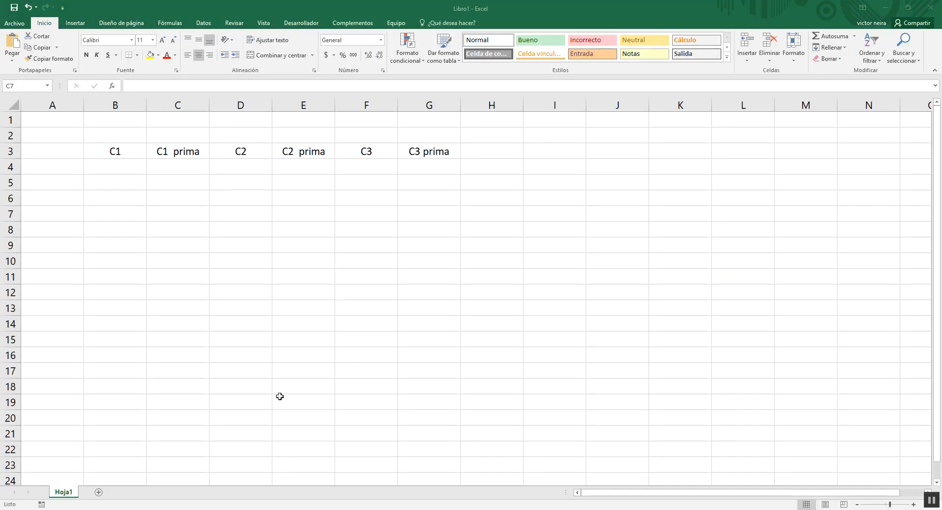
left_click_drag(123, 153, 424, 151)
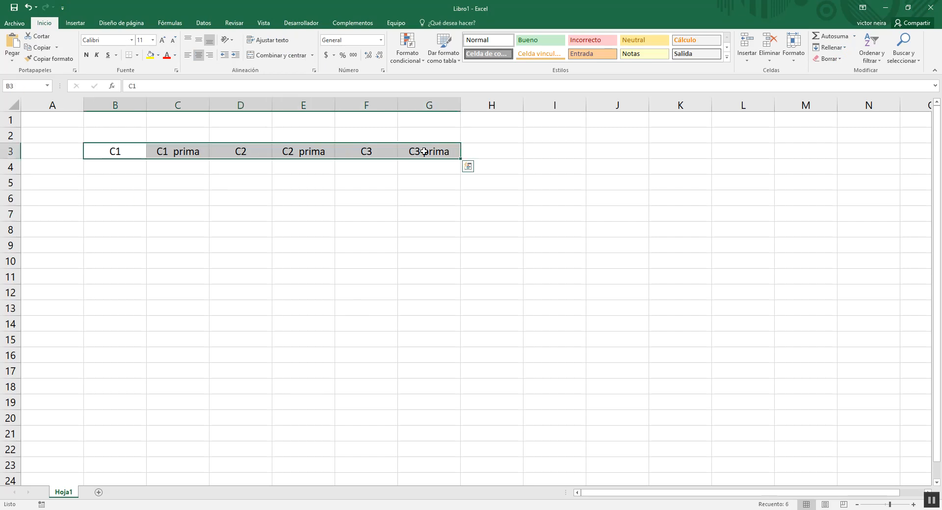
left_click(144, 226)
left_click(131, 150)
left_click(180, 153)
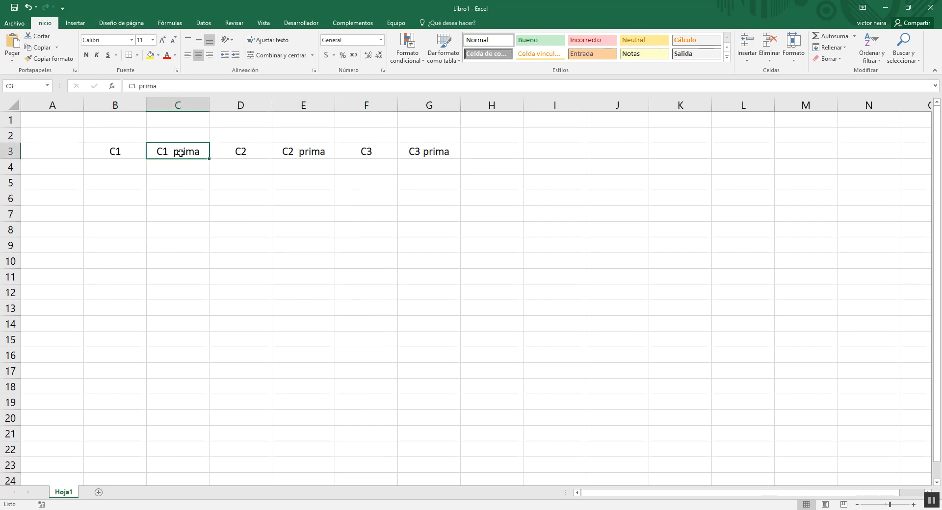
left_click(251, 154)
left_click(296, 153)
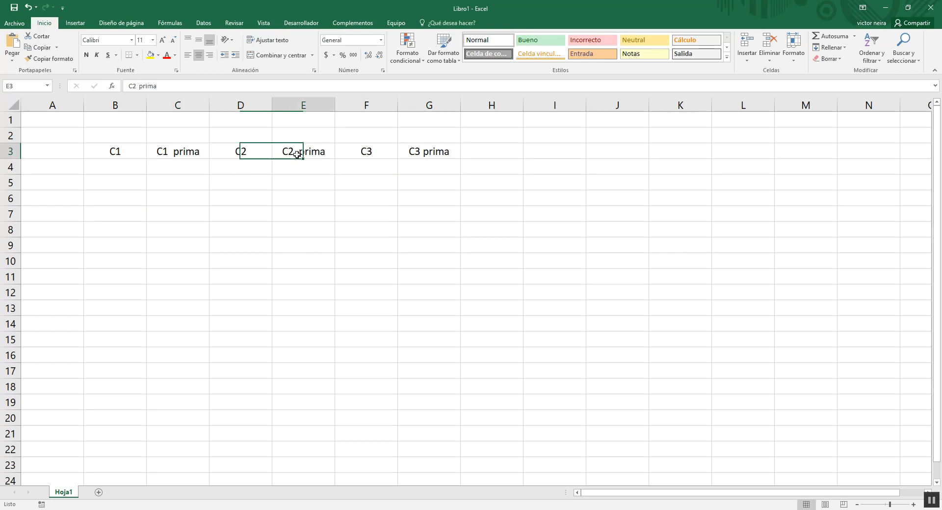
left_click(454, 154)
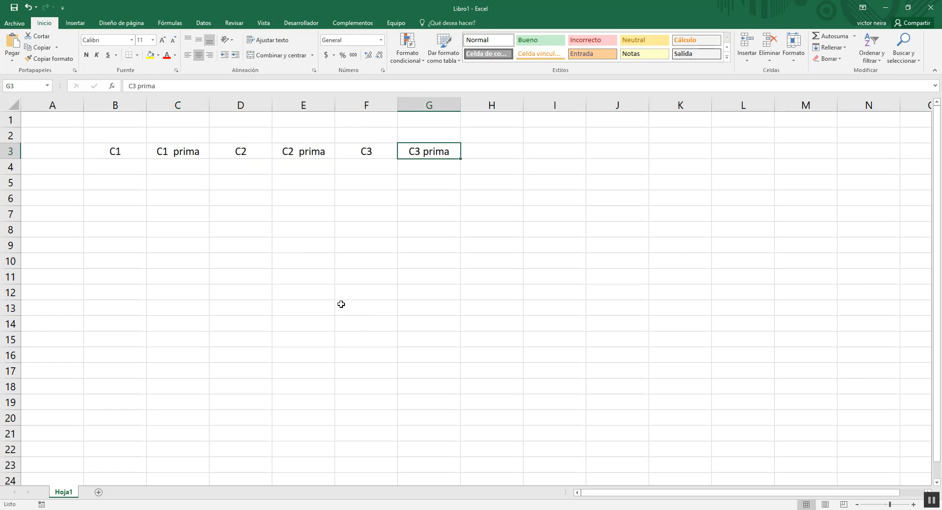
- Check the course table in the Word document and enter Cálculo I's approval probability 0,68 in B2, above C1
left_click(124, 136)
left_click(156, 509)
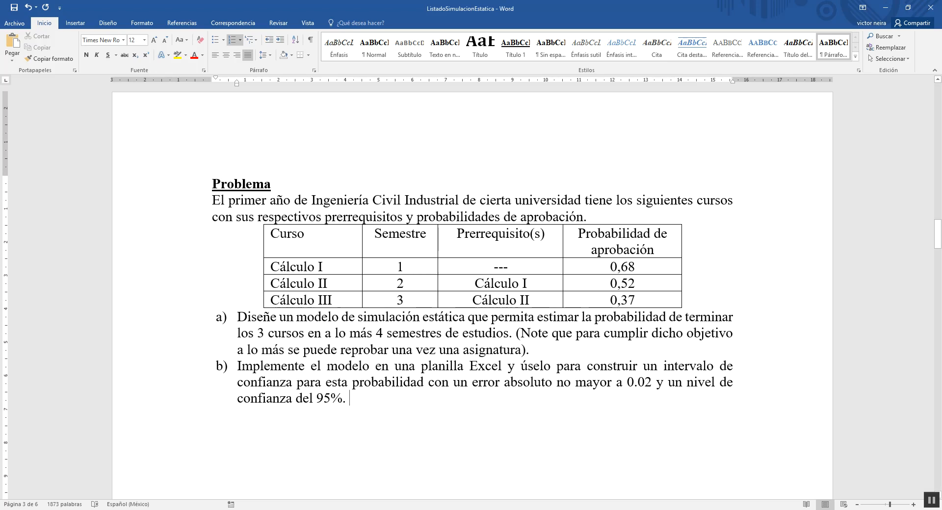
key("alt+Tab")
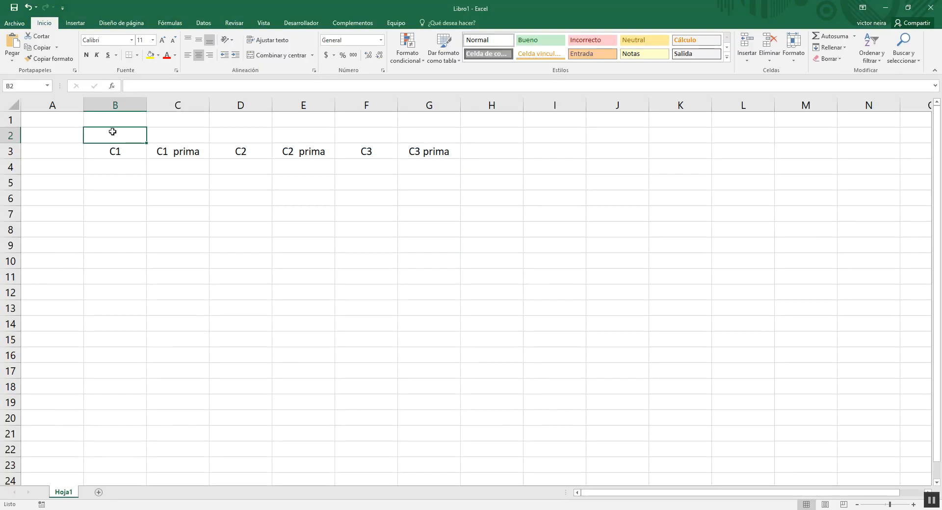
type("0,68")
key("Tab")
key("Tab")
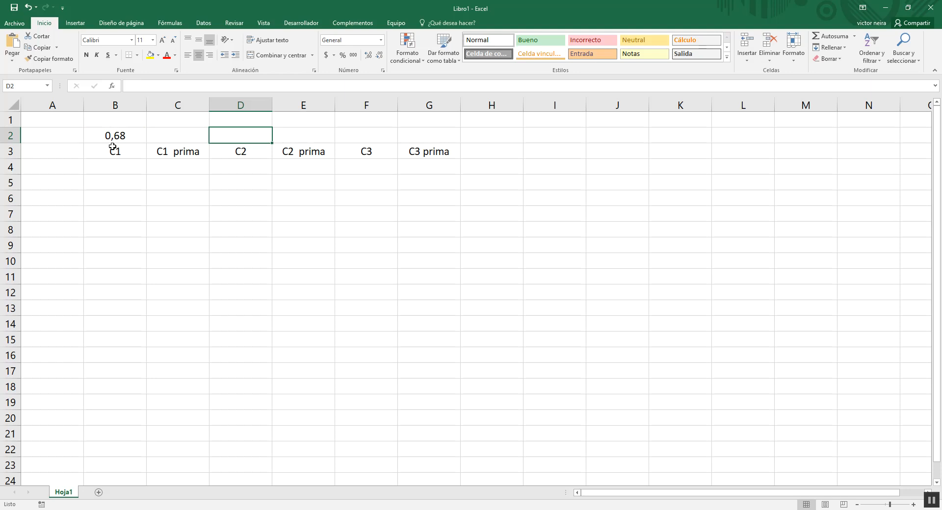
- Enter the approval probabilities from the Word table: 0,52 in D2 above C2 and 0,37 in F2 above C3
key("alt+Tab")
key("alt+Tab")
type("0,52")
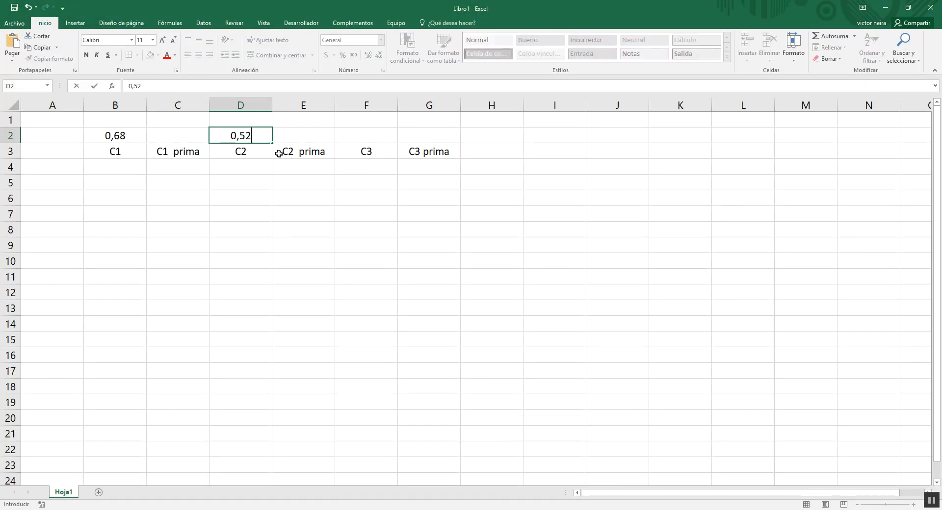
left_click(303, 261)
key("alt+Tab")
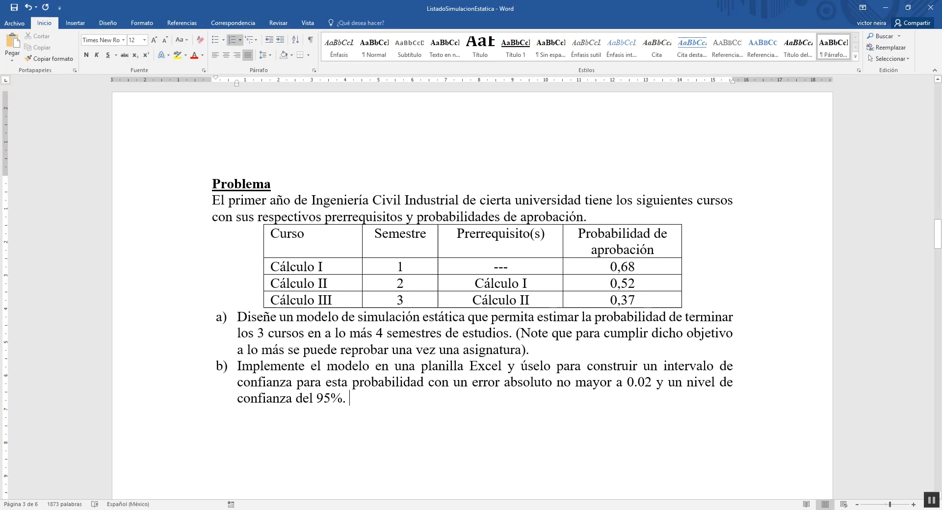
key("alt+Tab")
left_click(369, 136)
type("0,37")
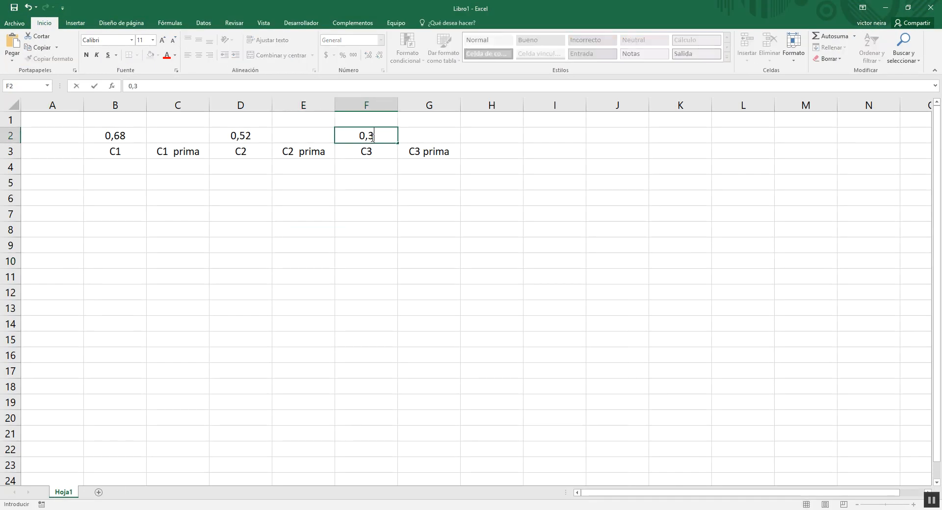
key("Return")
left_click(315, 193)
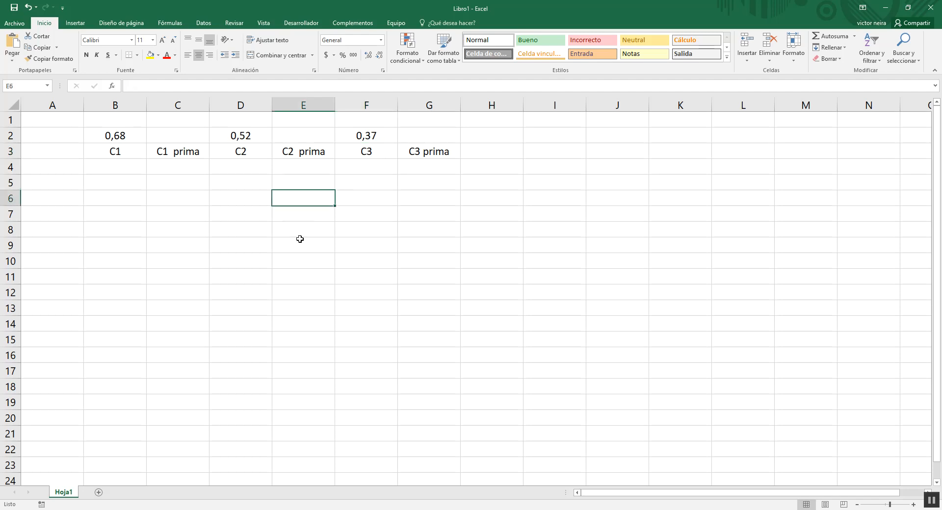
- Enter the formula =SI(ALEATORIO()<=0,68;1;0) in B4 to simulate passing or failing C1
left_click(108, 168)
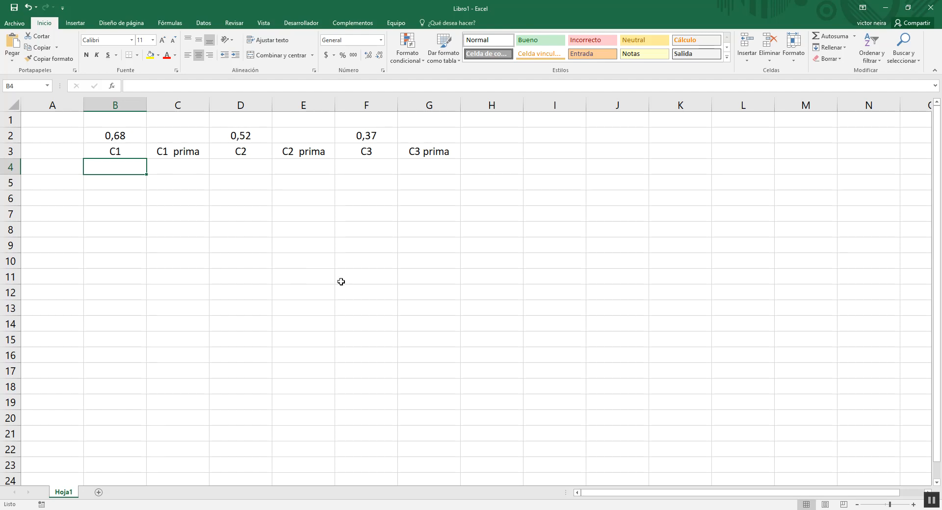
type("=")
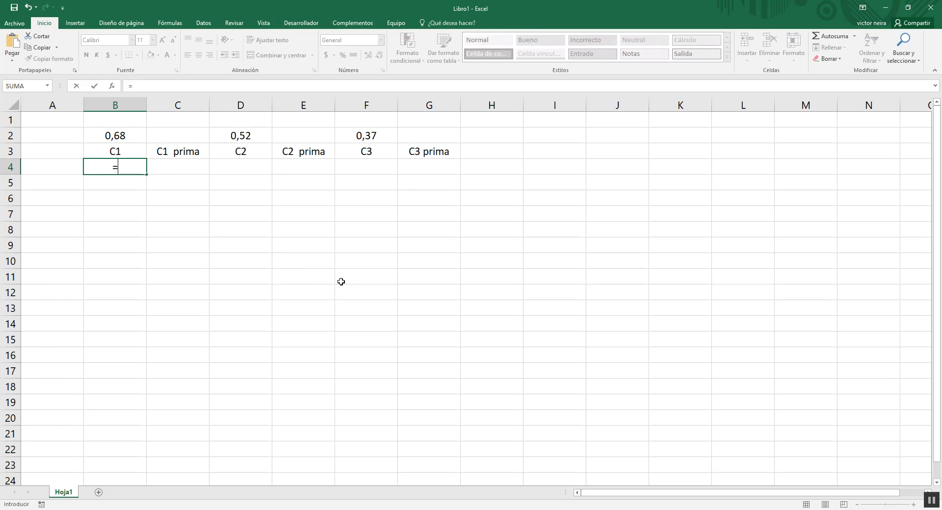
type("si(")
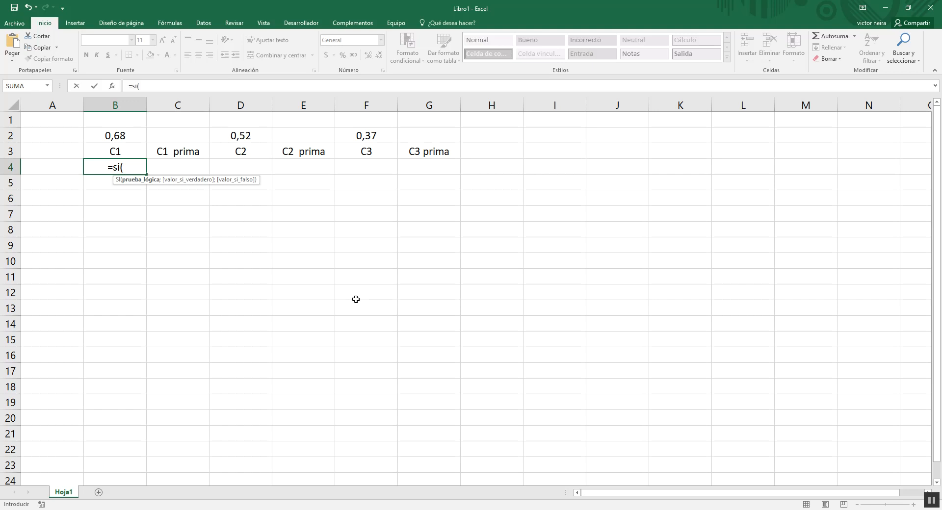
type("al")
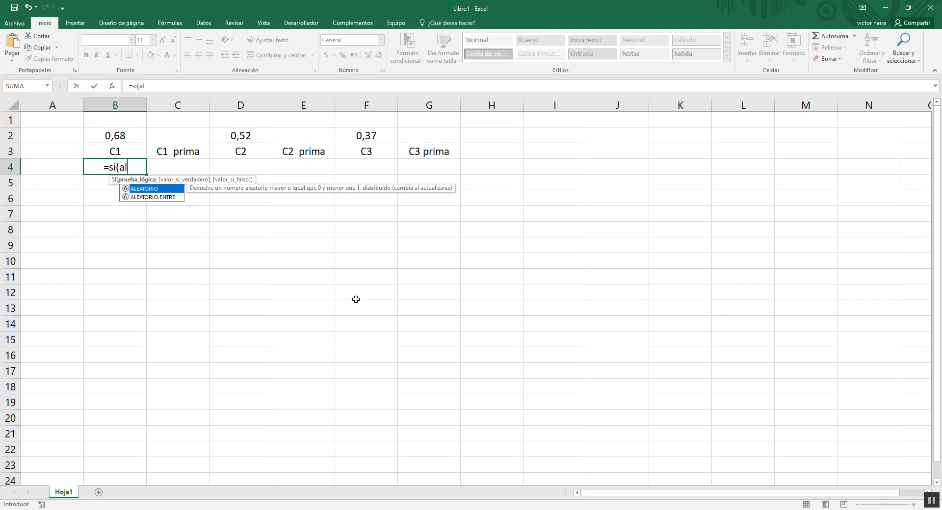
double_click(147, 188)
type(")<=")
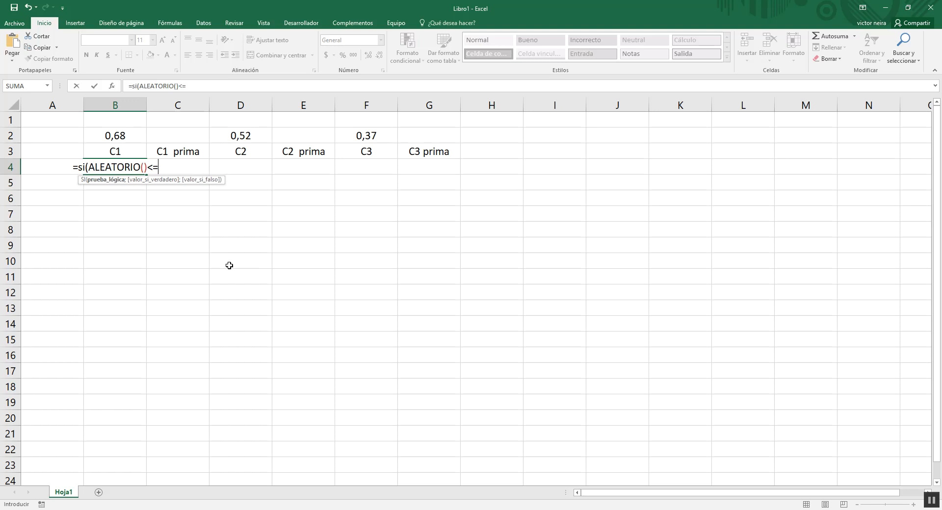
type("0,68;")
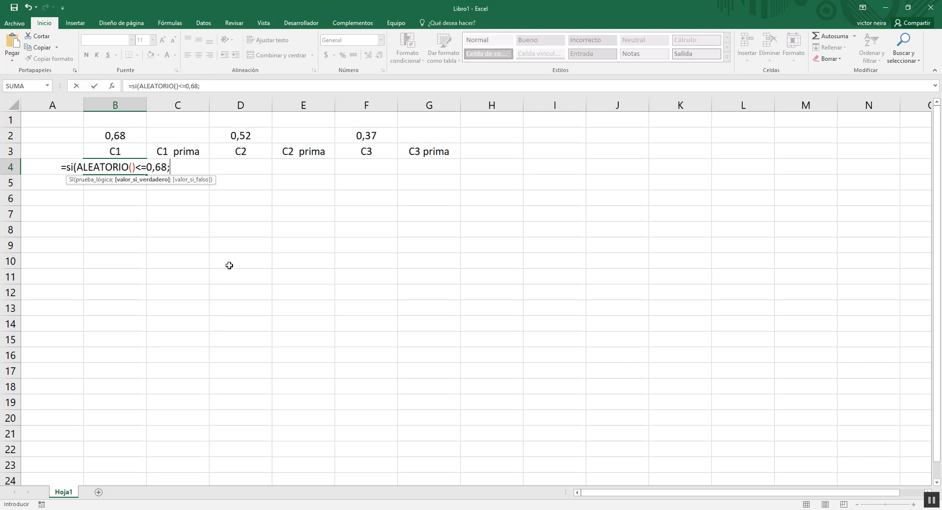
type("1")
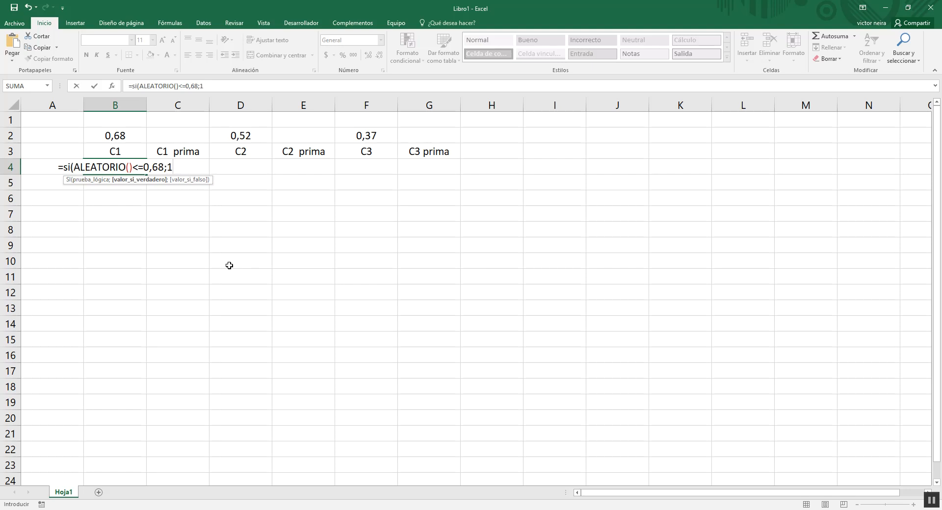
type(";0")
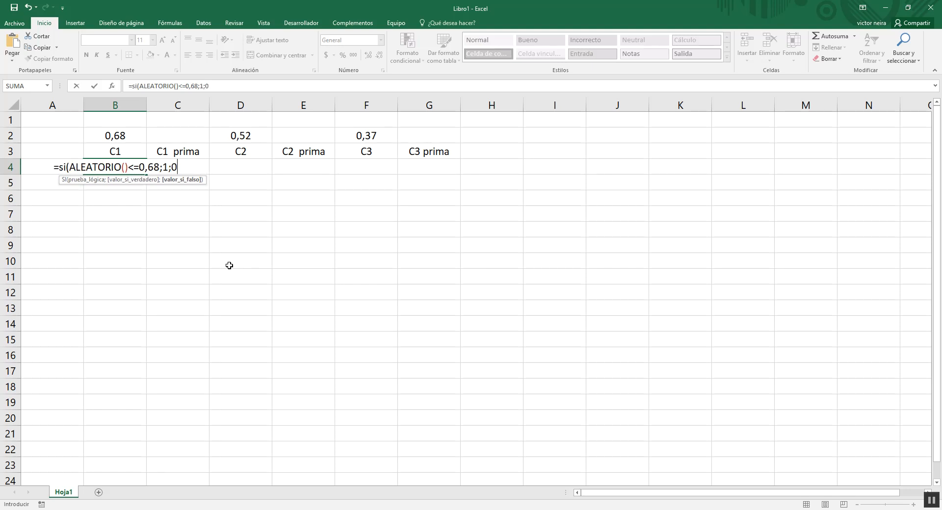
type(")")
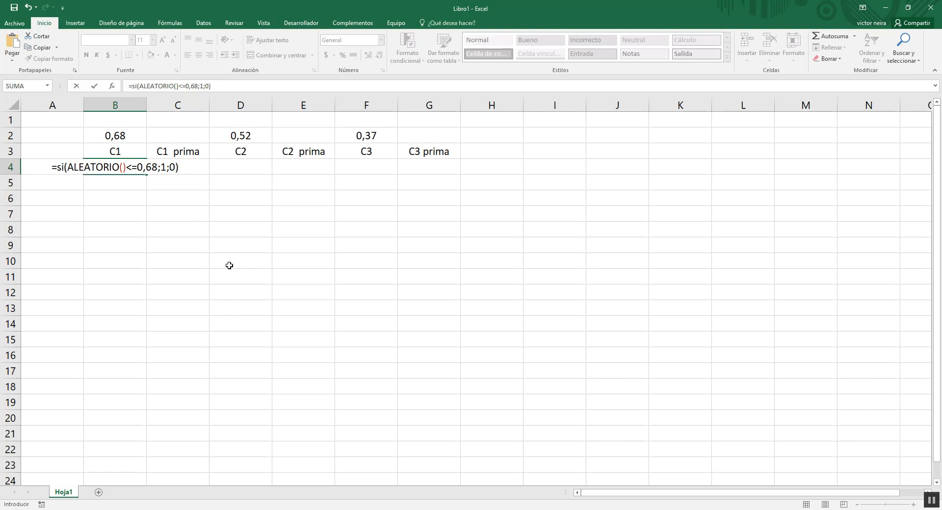
key("Return")
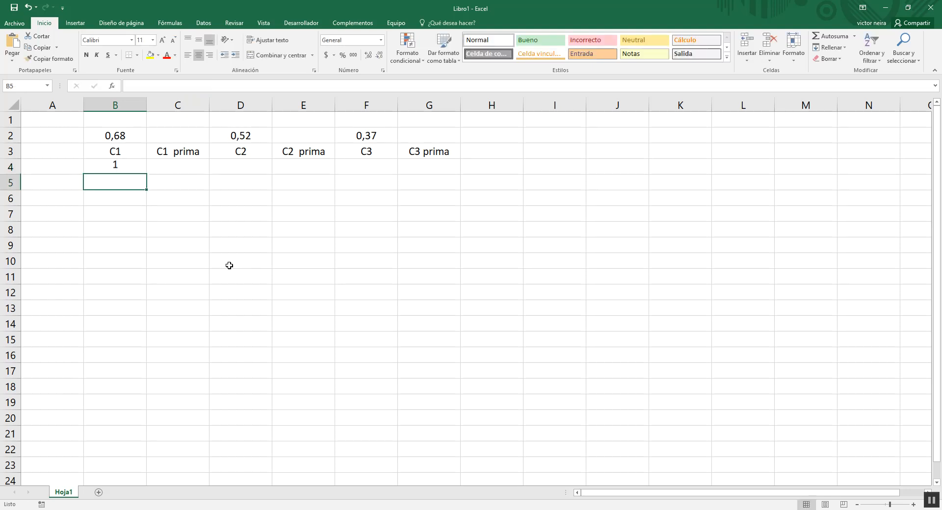
- Replace the constant 0,68 in B4's formula with a reference to cell B2
left_click(118, 170)
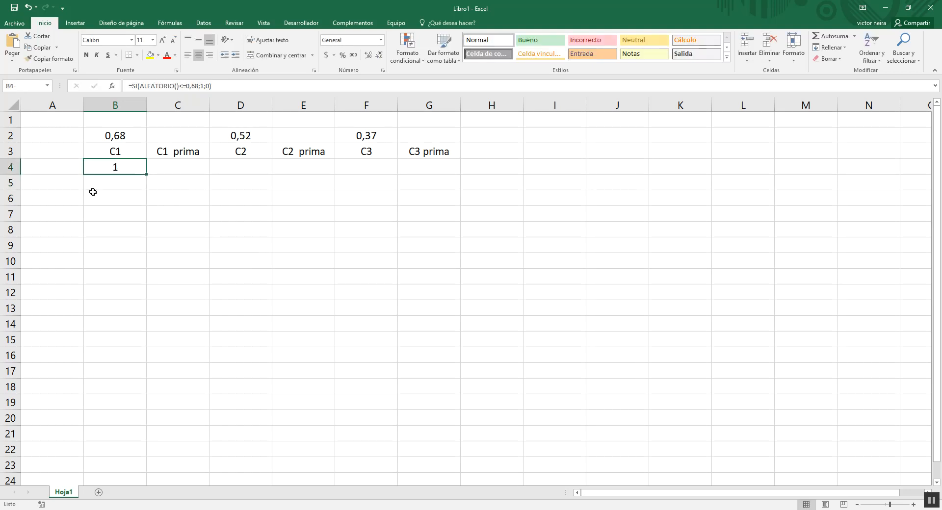
double_click(132, 170)
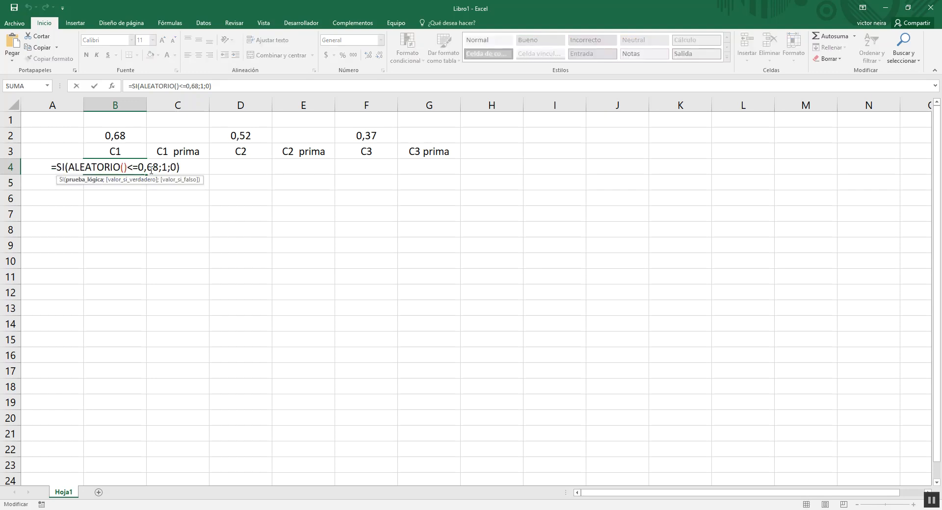
left_click_drag(138, 167, 158, 168)
key("BackSpace")
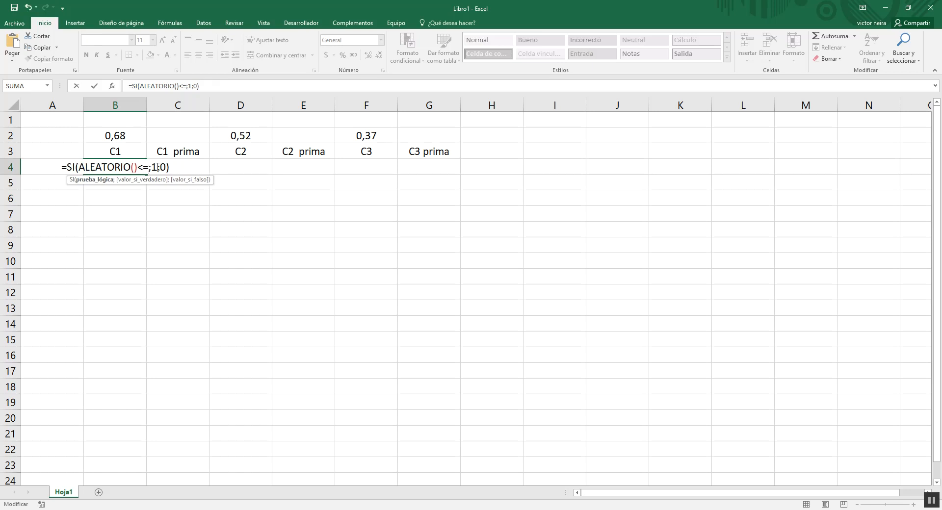
left_click(122, 135)
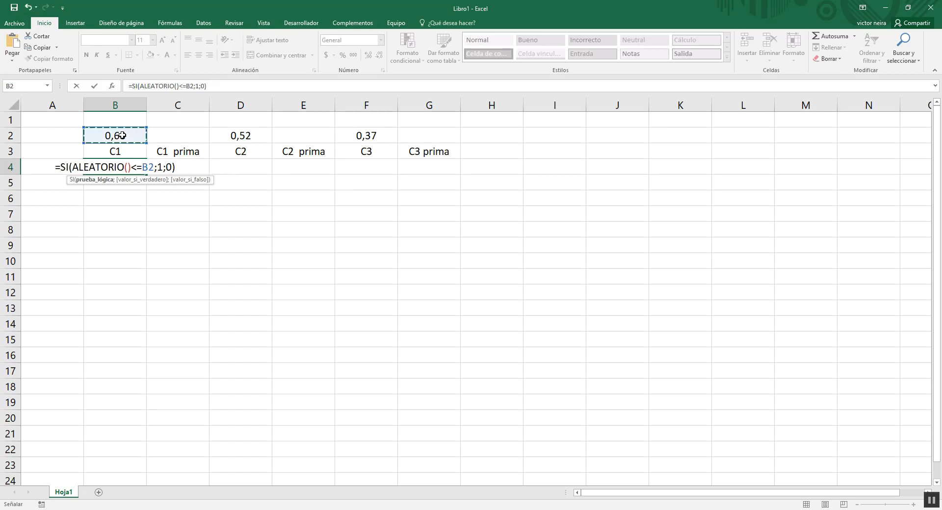
key("Return")
- Copy the simulation formula from B4 into D4 for C2 and F4 for C3
left_click(128, 169)
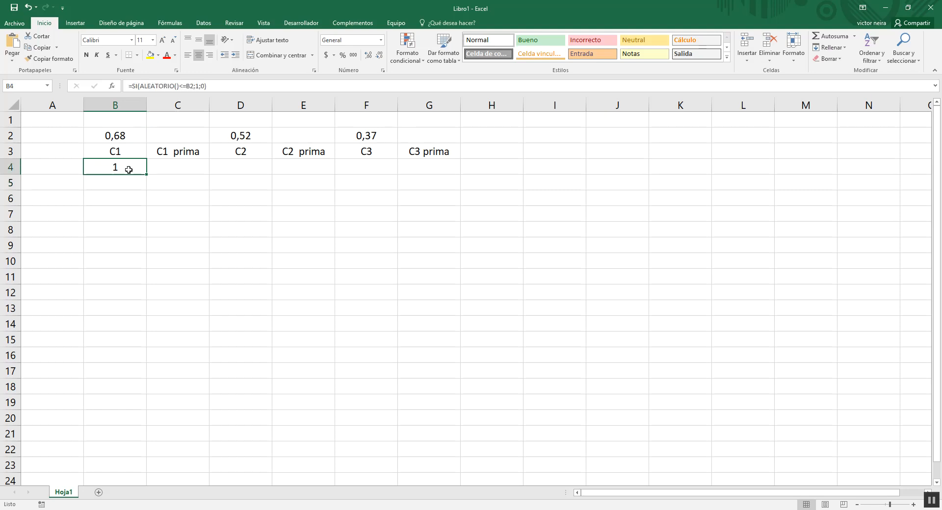
key("ctrl+c")
left_click(253, 164)
key("ctrl+v")
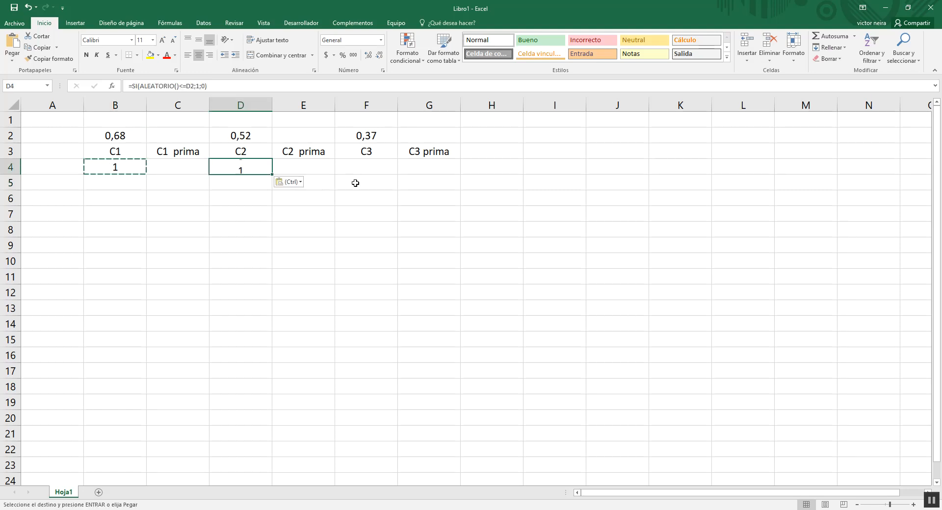
left_click(364, 169)
key("ctrl+v")
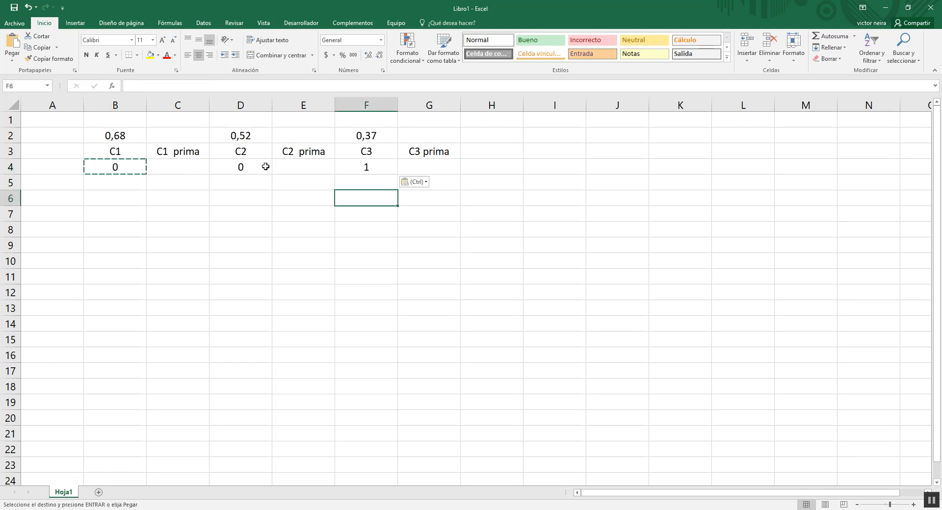
- Examine the formulas in D4, F4 and B4 to check which probability cell each one references
double_click(265, 167)
key("Return")
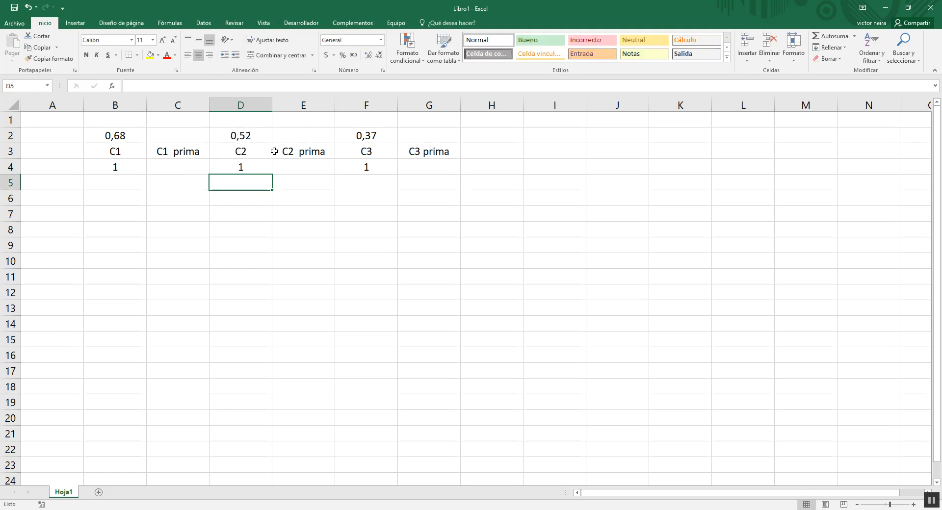
left_click(365, 161)
double_click(364, 161)
key("Return")
left_click(133, 139)
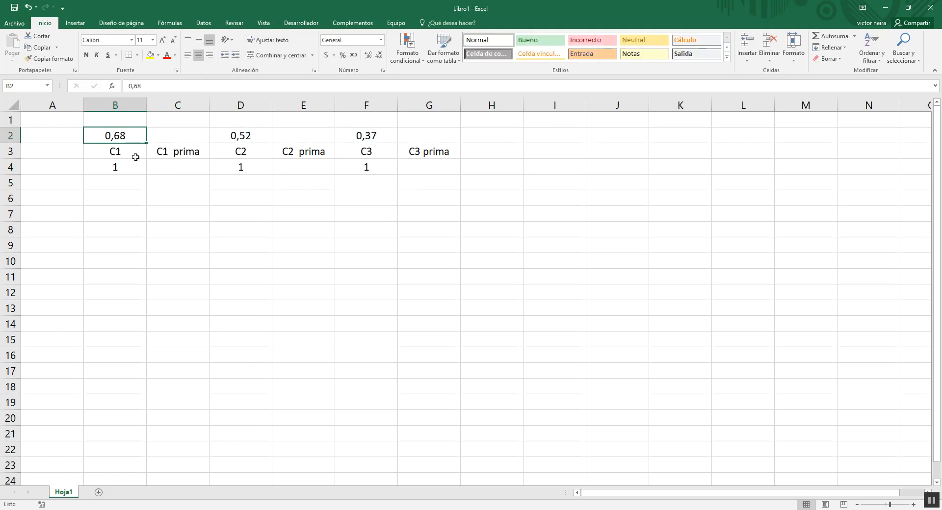
left_click(124, 169)
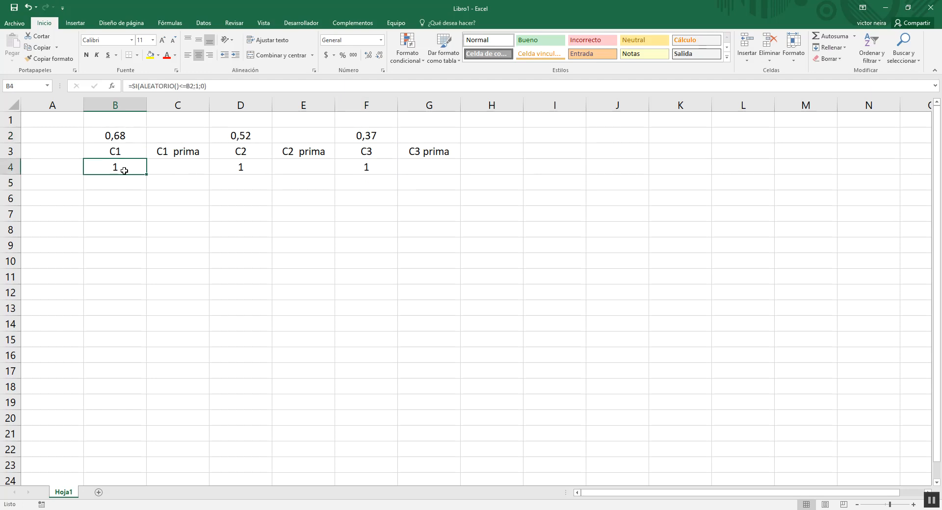
double_click(133, 164)
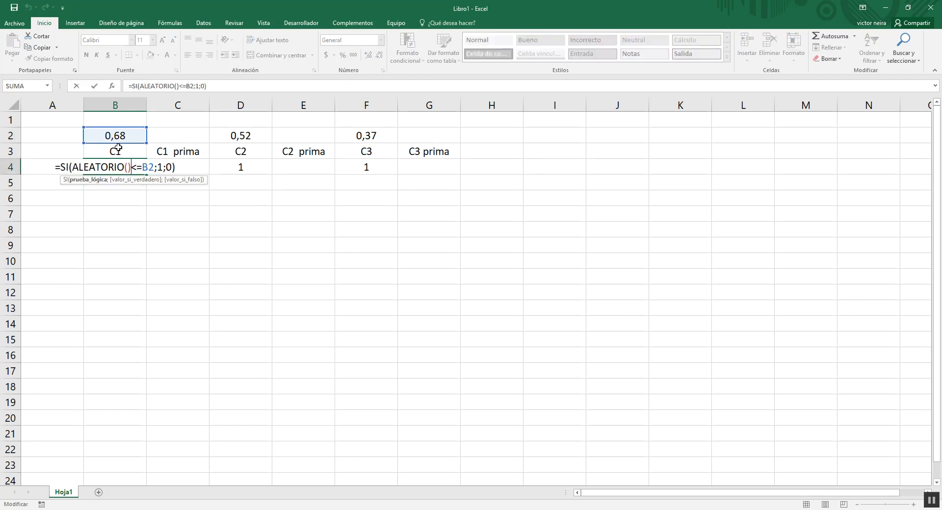
key("Return")
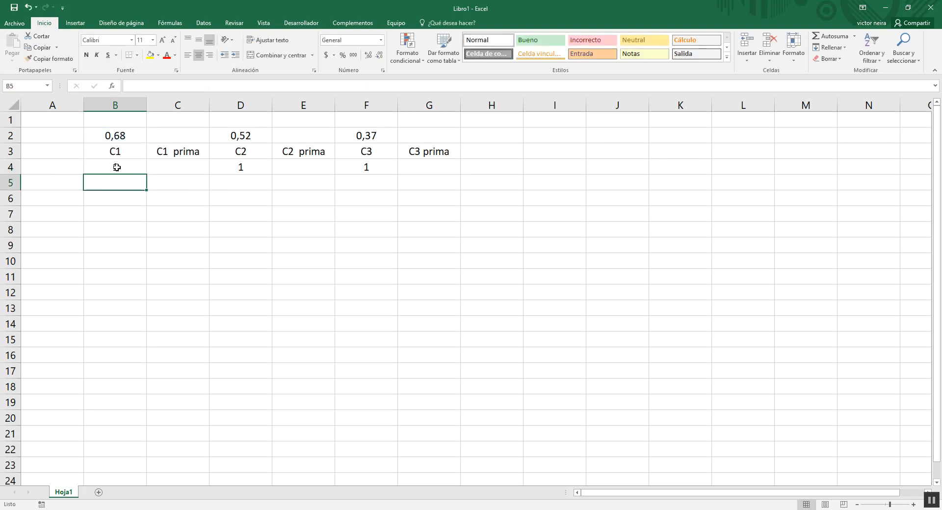
left_click(116, 167)
left_click(255, 168)
left_click(379, 168)
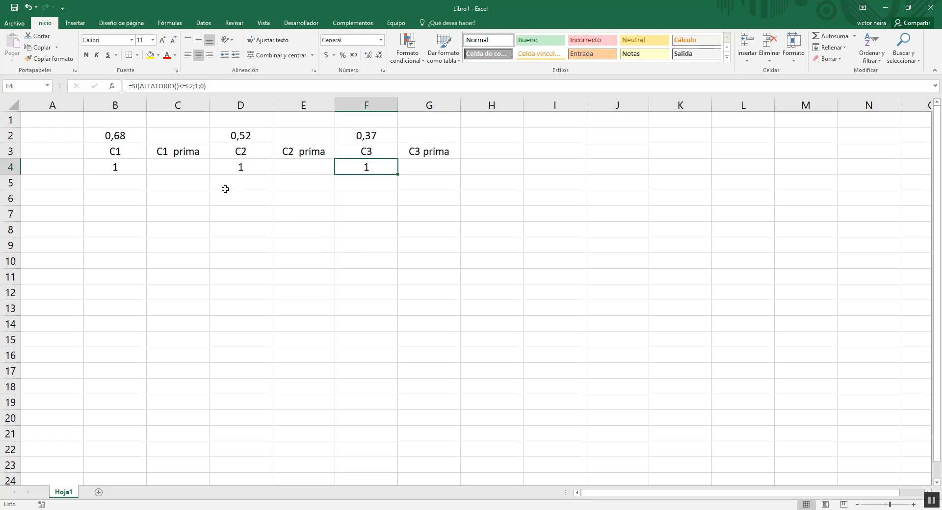
- Start an SI formula in C4 for C1 prima with the condition B4=0
left_click(199, 164)
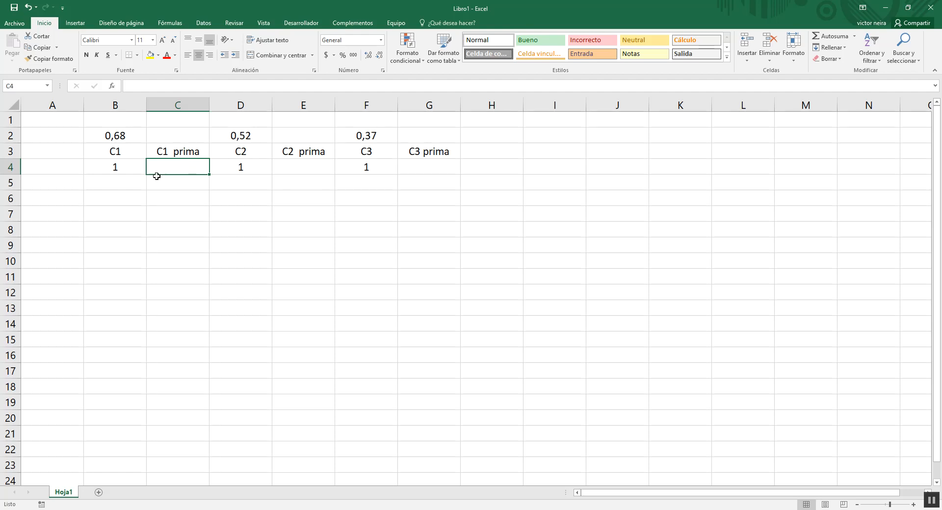
left_click(124, 168)
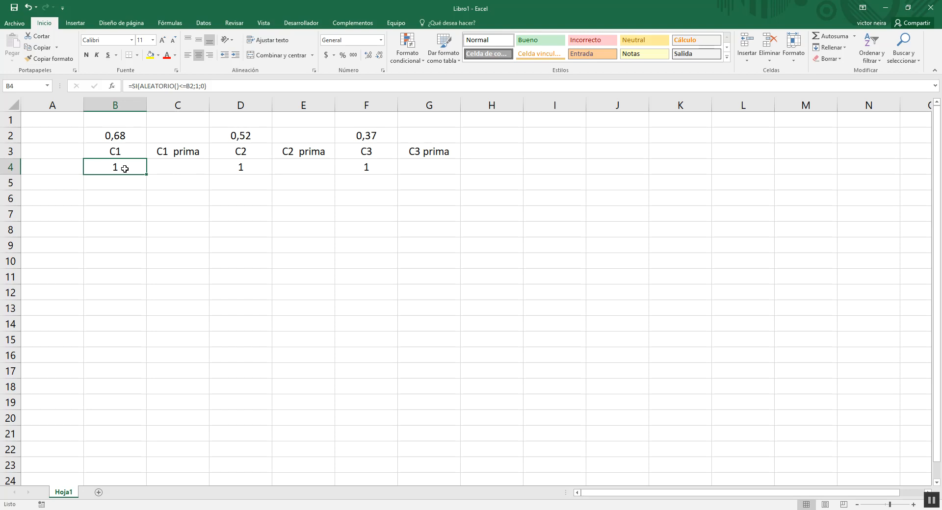
left_click(179, 167)
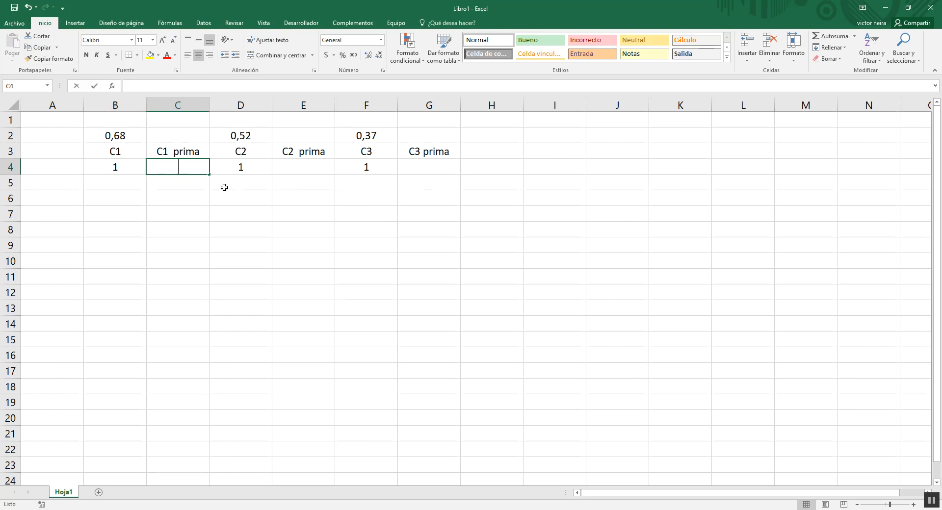
type("=si")
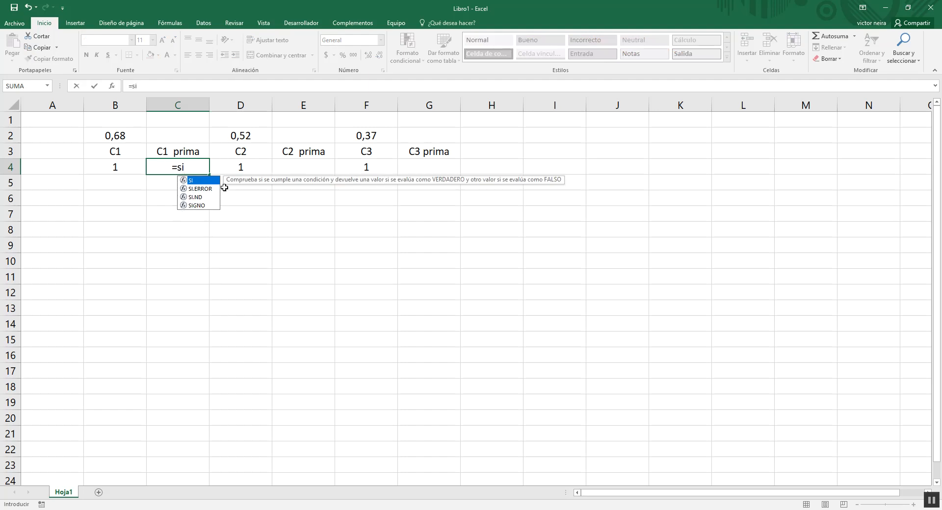
type("(")
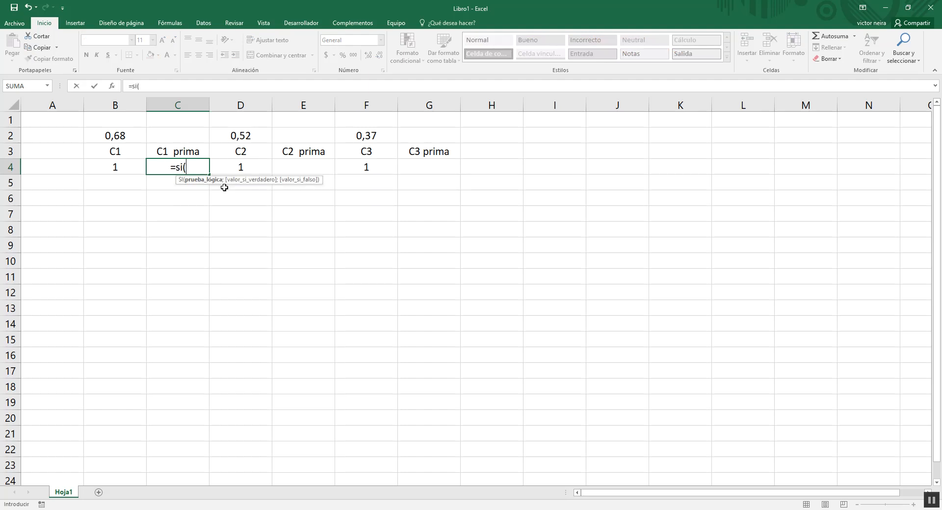
left_click(127, 165)
type("=0;")
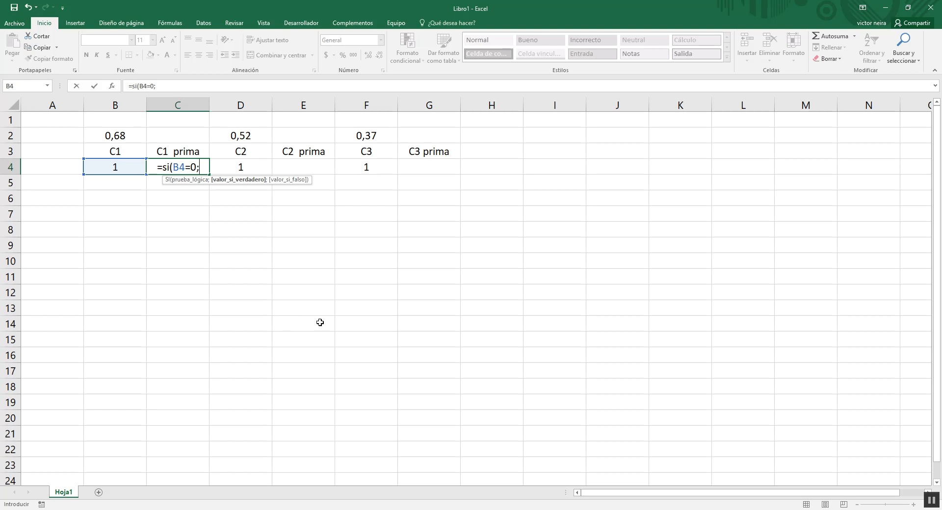
- Nest si(ALEATORIO()<=B2;1;0) as the value-if-true argument of C4's formula
type("si(")
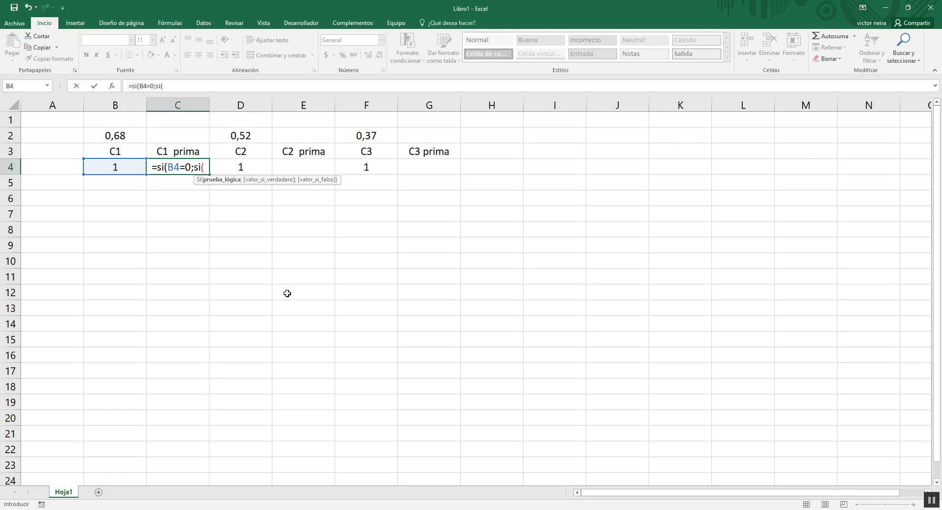
type("al")
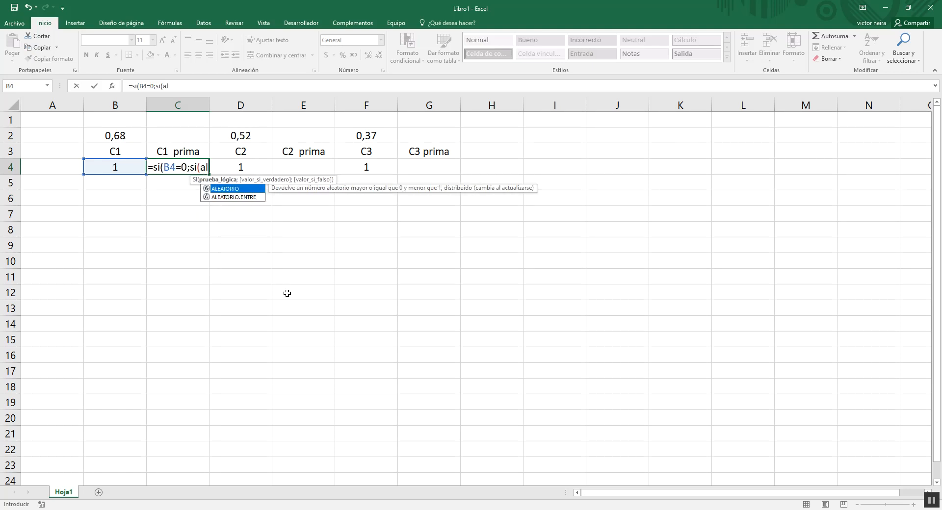
double_click(233, 189)
type(")<=")
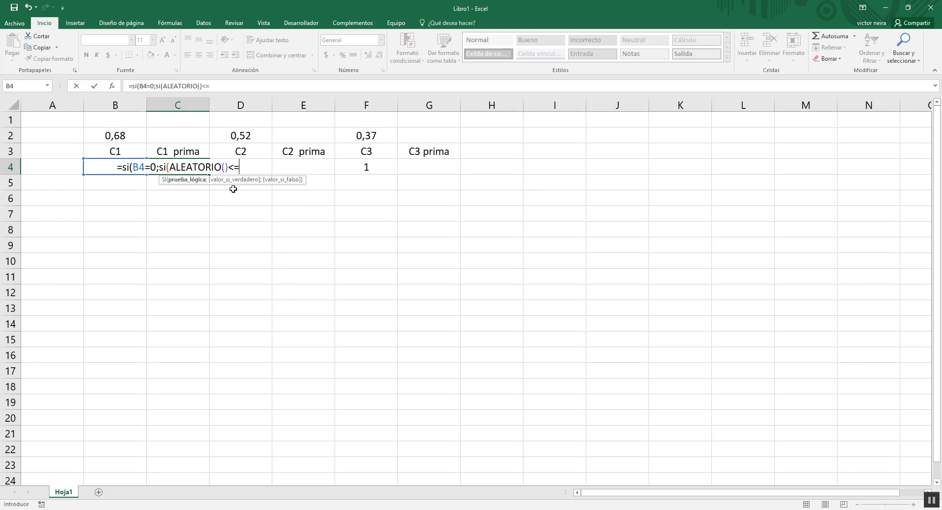
left_click(122, 136)
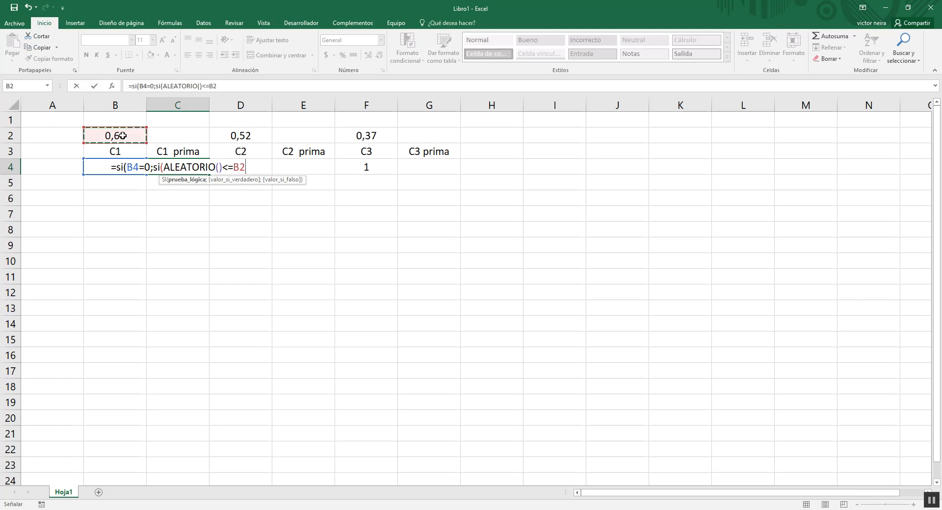
type(";1;")
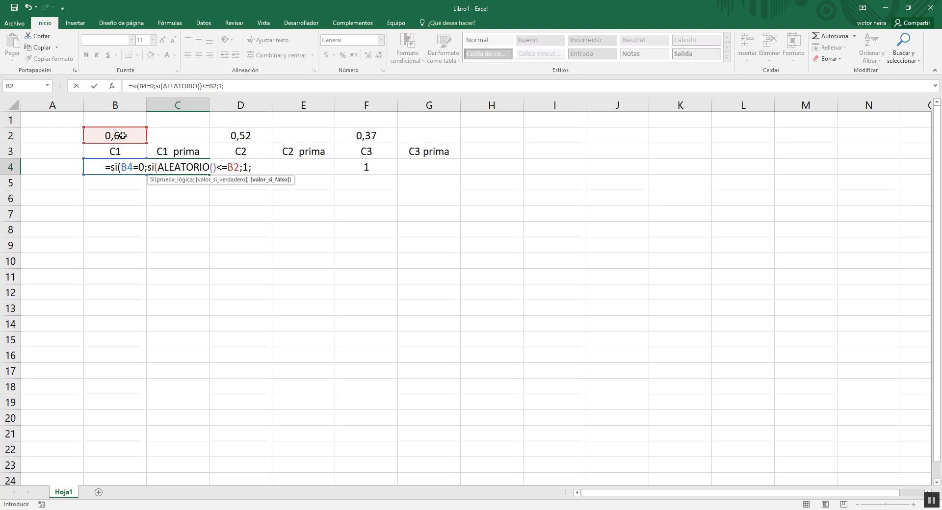
type("0)")
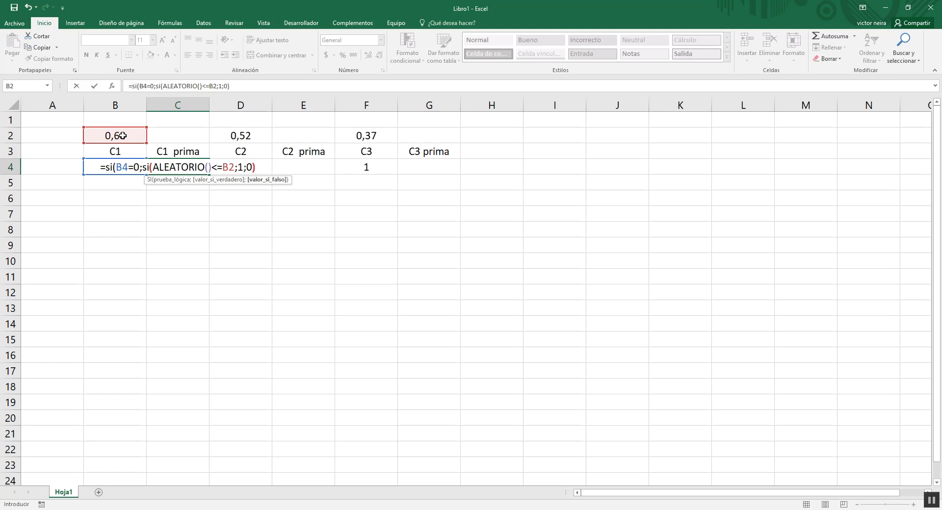
- Complete C4's formula with 1 as the value if false and enter it
left_click(146, 167)
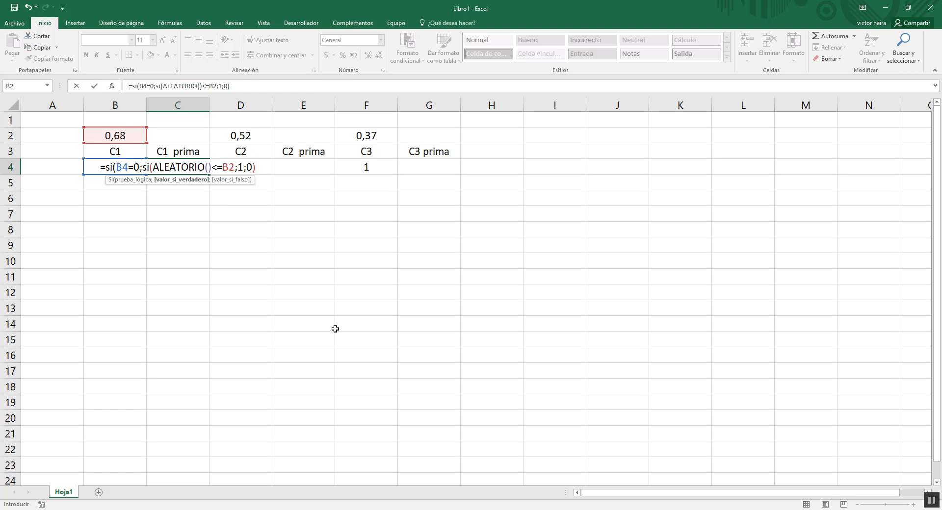
type(";")
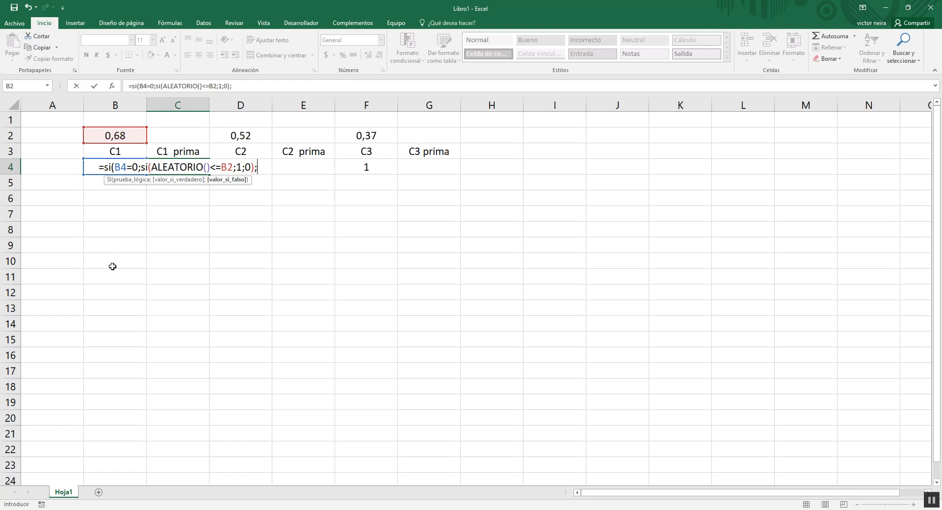
type("1")
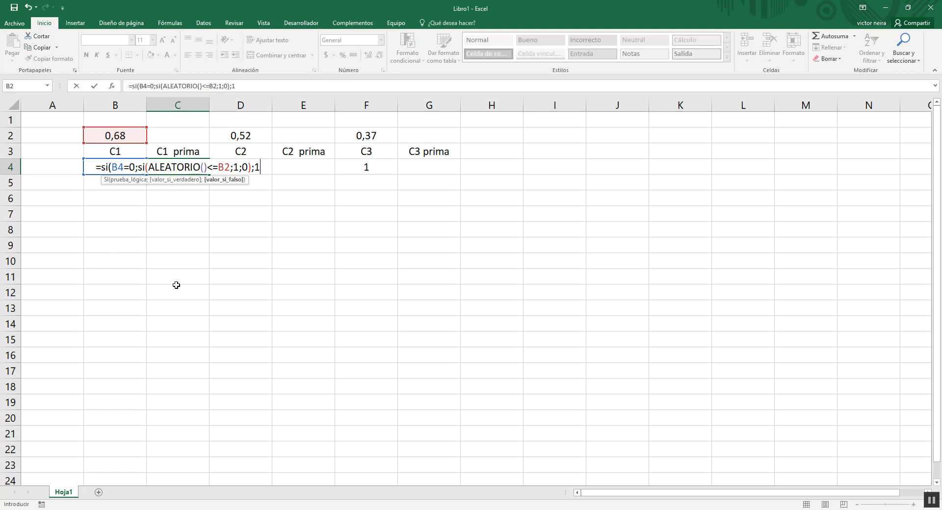
type(")")
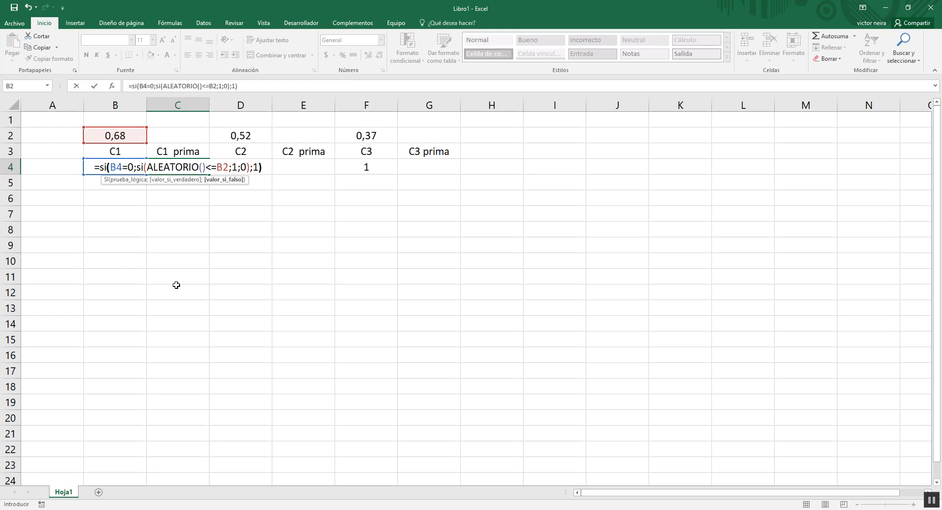
key("Return")
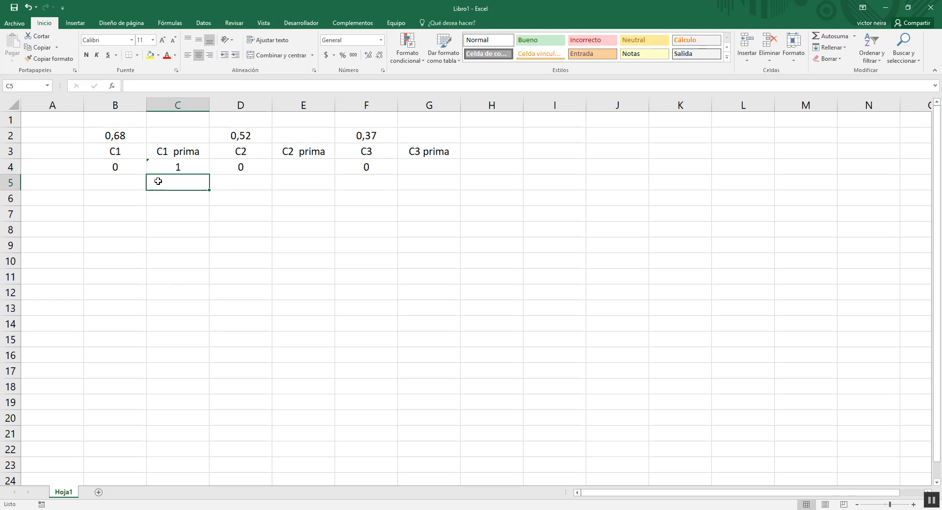
- Examine the formulas in B4 and C4 to check how the C1 retake depends on the first attempt
left_click(116, 166)
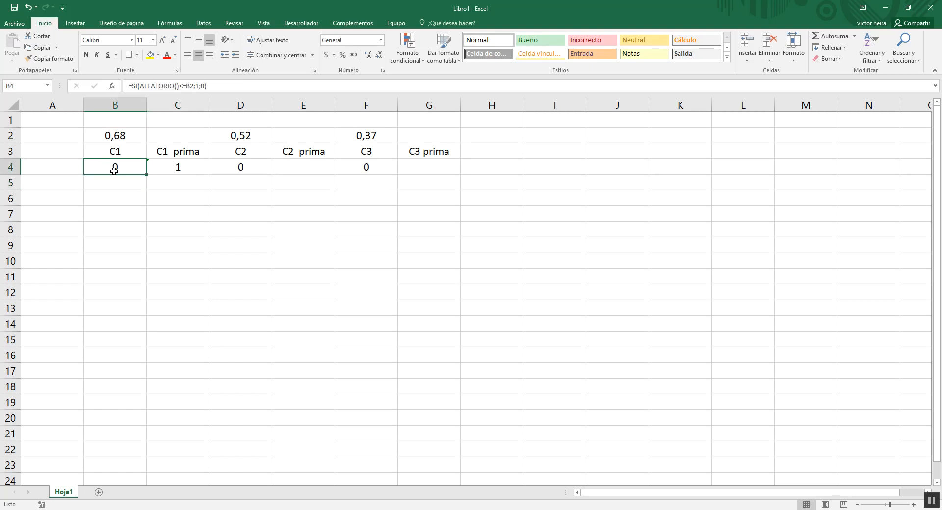
left_click(180, 169)
double_click(190, 166)
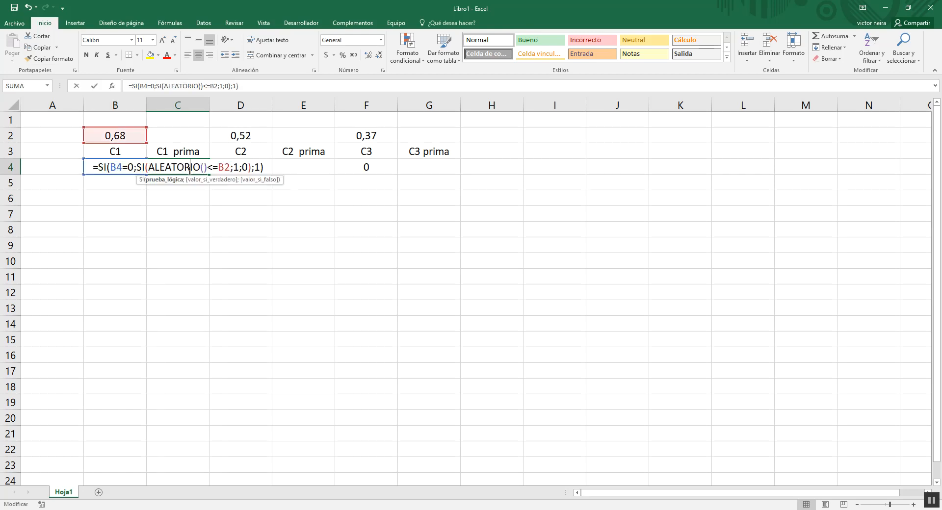
left_click(188, 194)
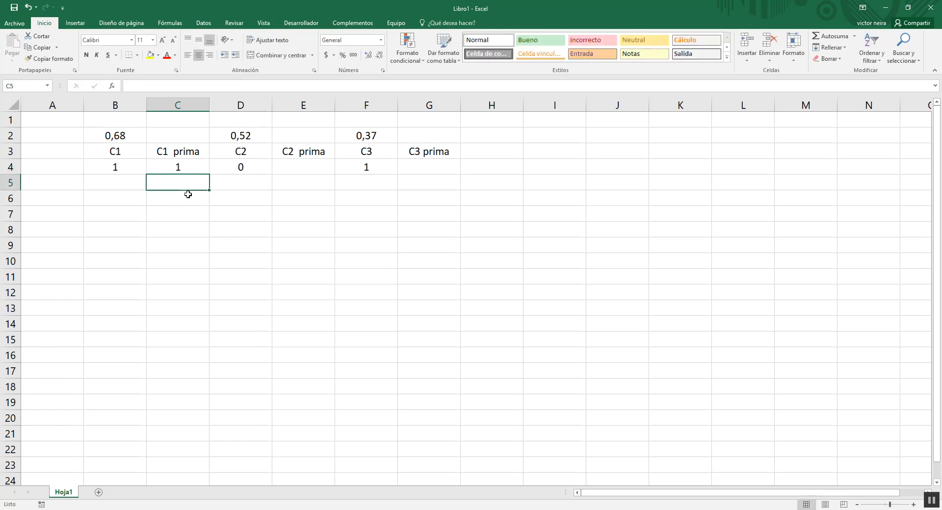
- Copy the retake formula from C4 into E4 for C2 prima and G4 for C3 prima
left_click(189, 165)
key("ctrl+c")
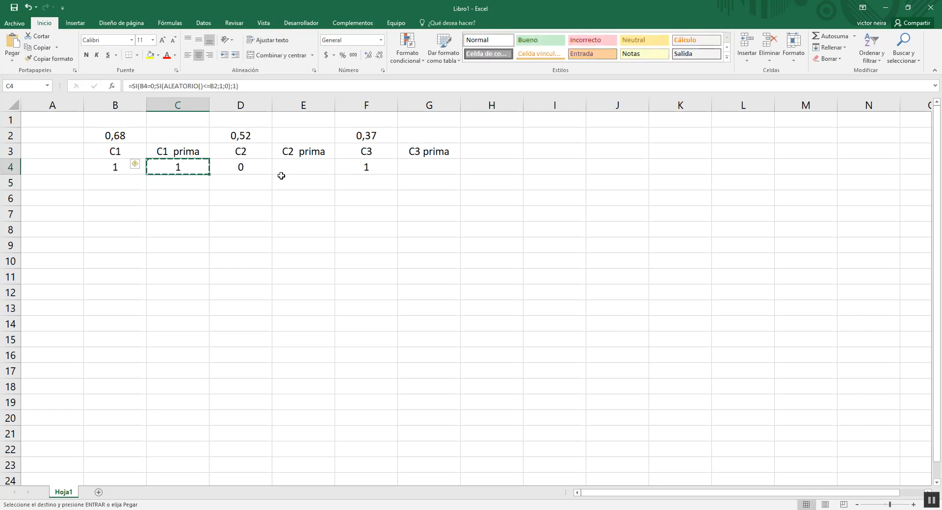
left_click(305, 168)
key("ctrl+v")
left_click(431, 177)
key("Up")
key("ctrl+v")
left_click(417, 228)
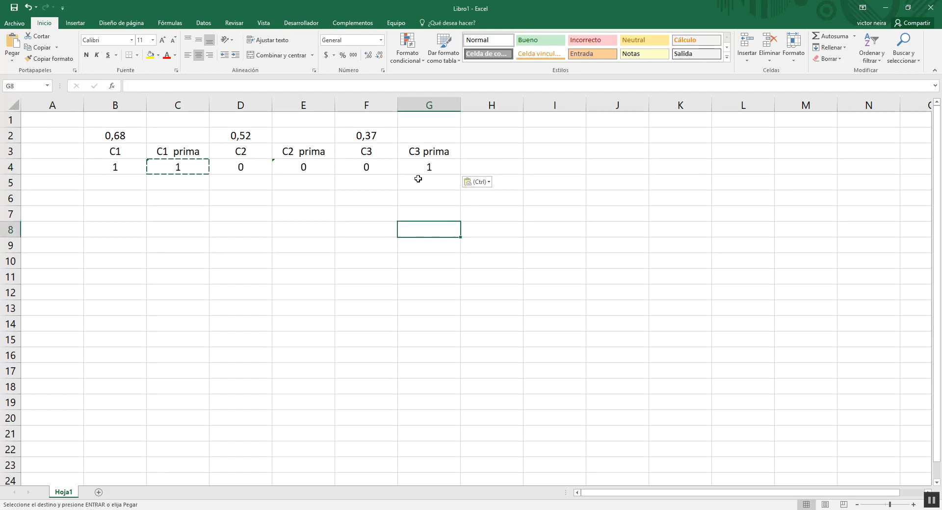
- Check G4's formula, recalculate the random draws, and compare first-attempt and retake results for C1 and C3
double_click(421, 172)
left_click(426, 240)
double_click(435, 192)
key("Return")
type("}")
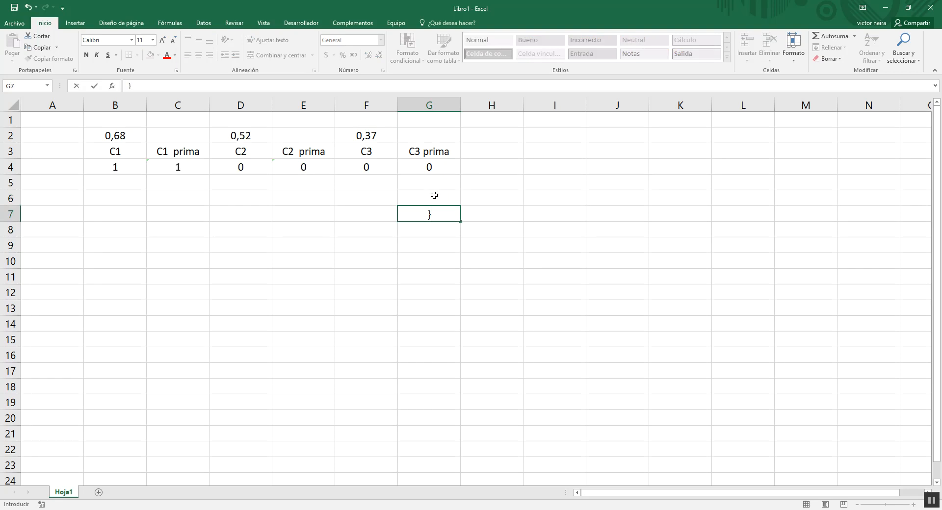
left_click(123, 173)
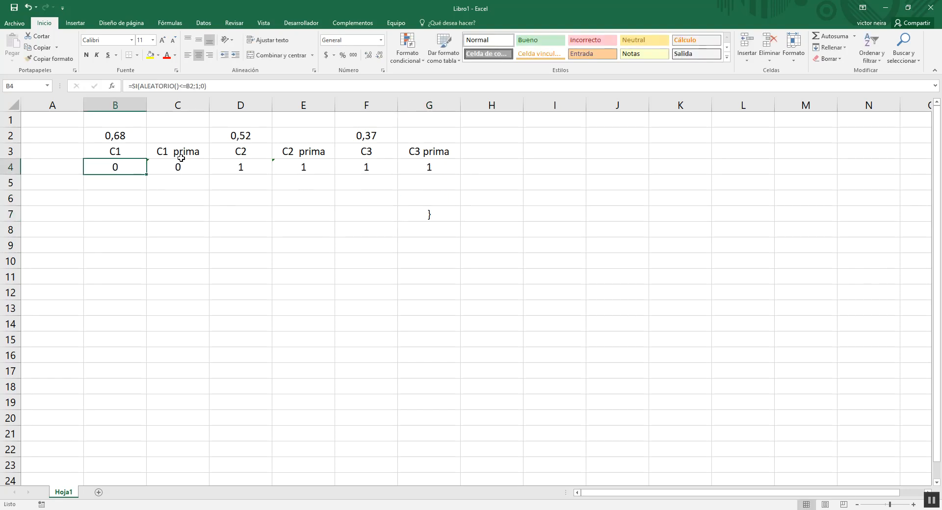
left_click(186, 167)
left_click(115, 167)
left_click(365, 168)
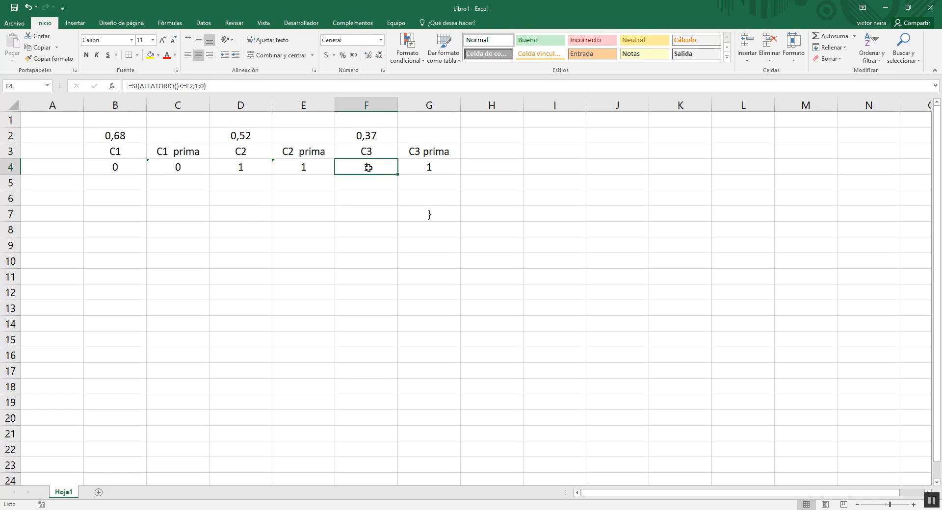
left_click(432, 169)
- Delete the stray closing brace from cell G7 and recalculate the sheet several times to generate new random draws
left_click(439, 215)
key("Delete")
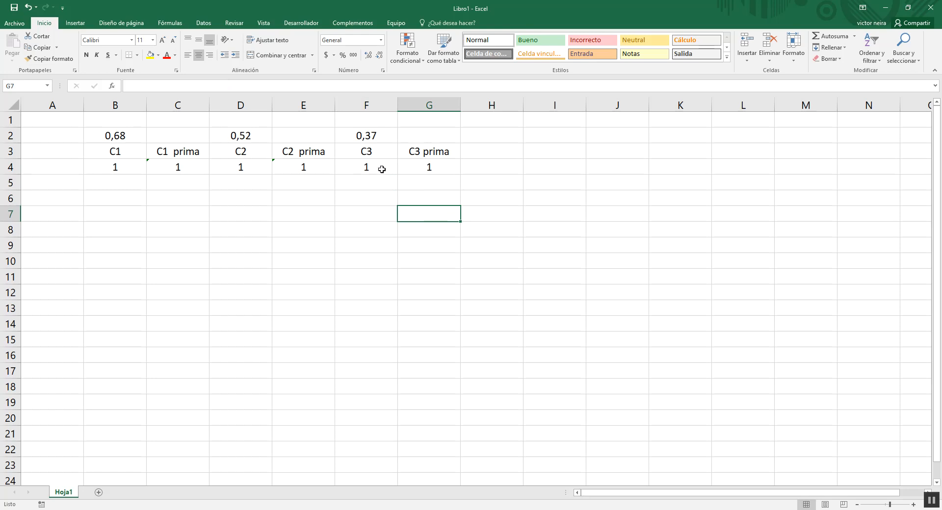
left_click(417, 225)
double_click(417, 224)
key("Return")
left_click(417, 224)
double_click(416, 224)
key("Return")
left_click(417, 224)
double_click(417, 224)
key("Return")
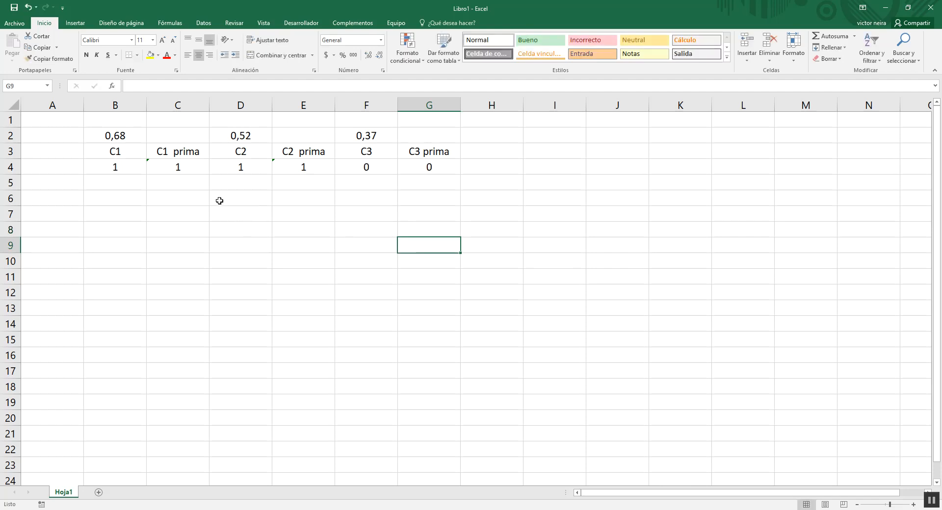
- Review the simulated results in row 4 and the C1, C2 and C3 columns with their probabilities
left_click_drag(142, 167, 407, 160)
left_click(347, 259)
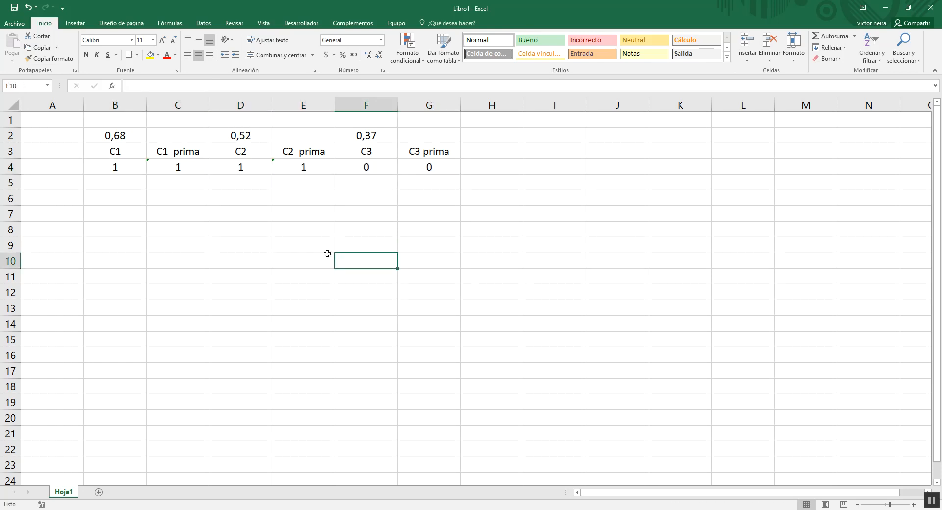
left_click_drag(118, 123, 123, 182)
left_click_drag(242, 134, 240, 183)
left_click_drag(366, 119, 378, 208)
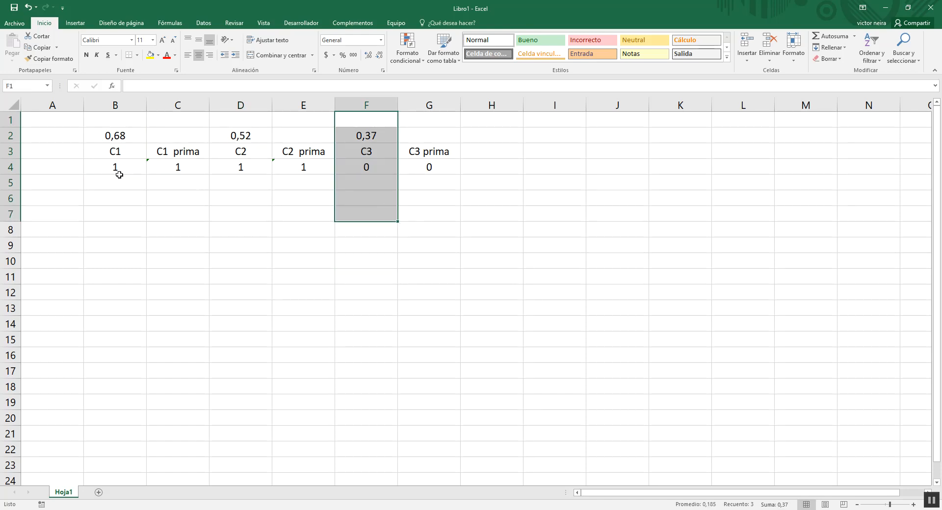
left_click(178, 167)
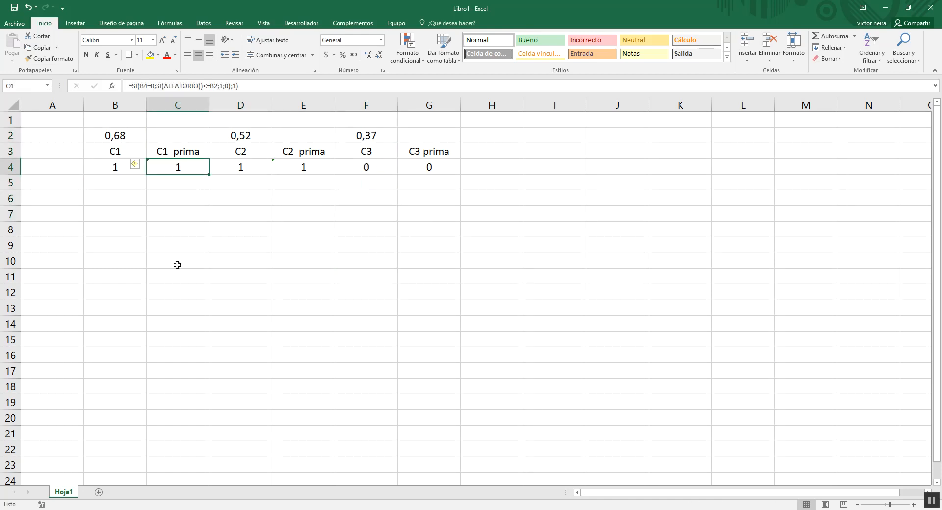
- Enter the heading Resultados in H3
left_click(492, 153)
type("Resultados")
key("Return")
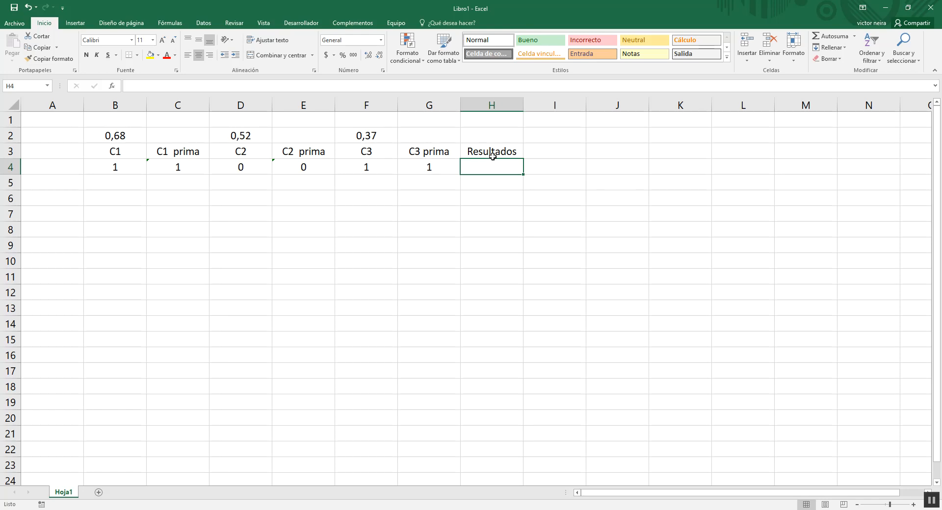
- Enter the formula =SI(SUMA(B4:G4)>=5;1;0) in H4 to flag whether the simulated attempts meet the condition
left_click_drag(107, 168, 413, 169)
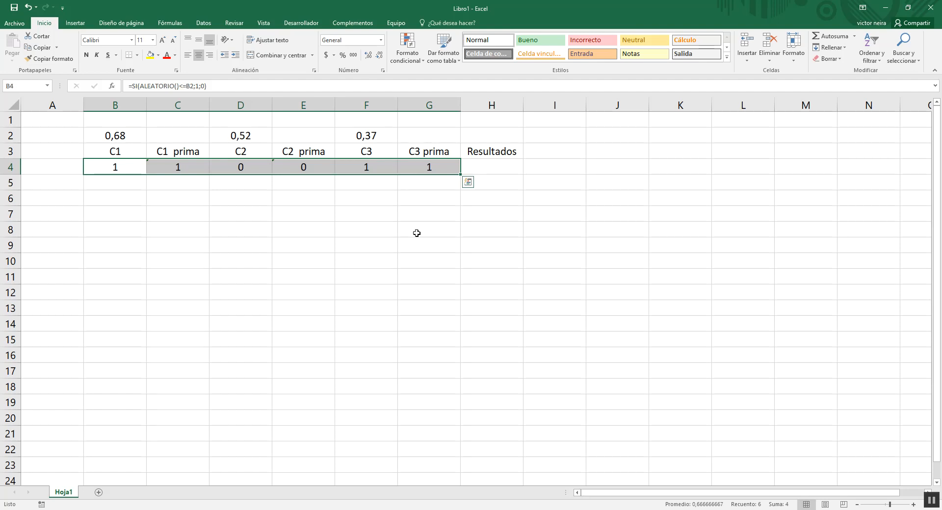
left_click(492, 168)
left_click_drag(112, 165, 440, 163)
left_click(488, 169)
type("=si")
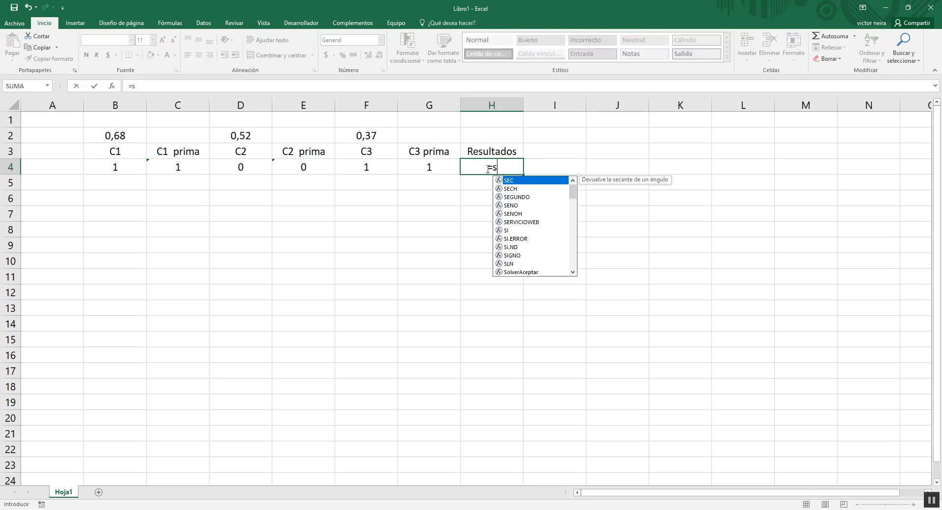
type("sume(")
key("BackSpace")
key("BackSpace")
type("a(")
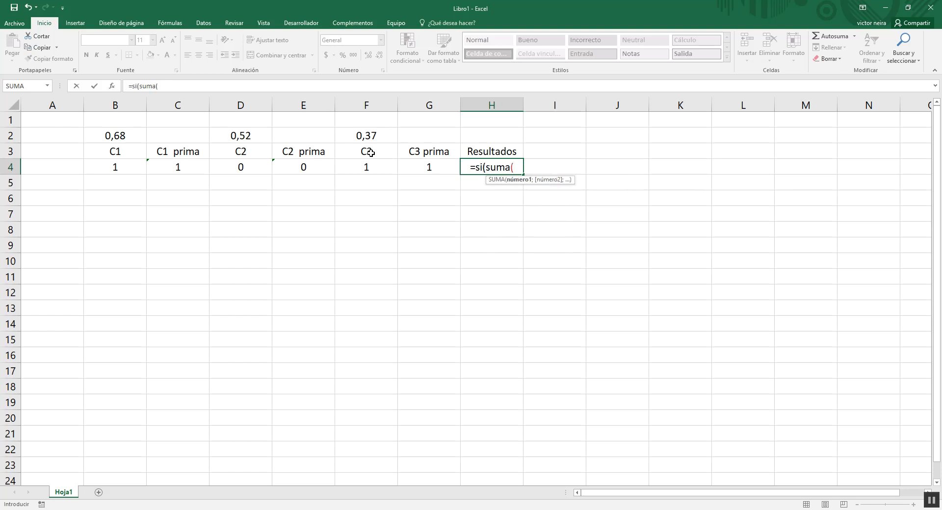
left_click_drag(122, 167, 408, 162)
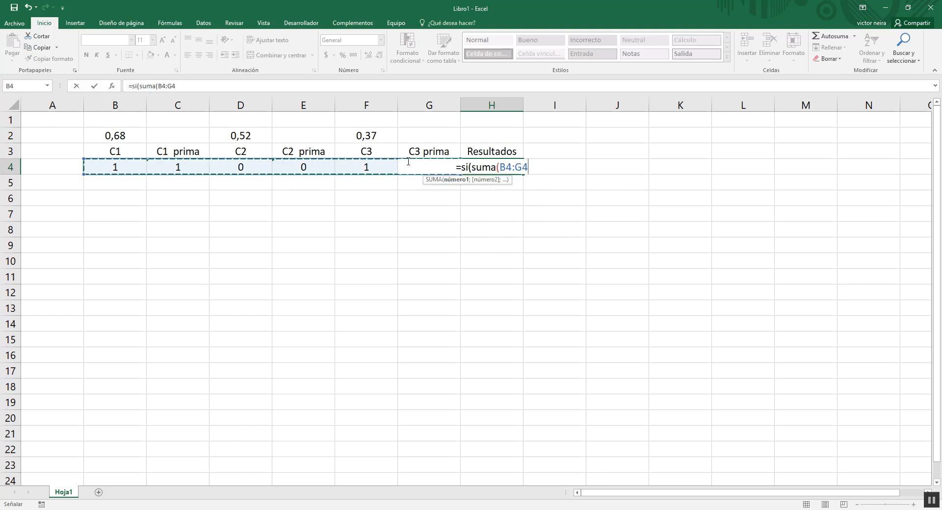
type(")>=5;1;0)")
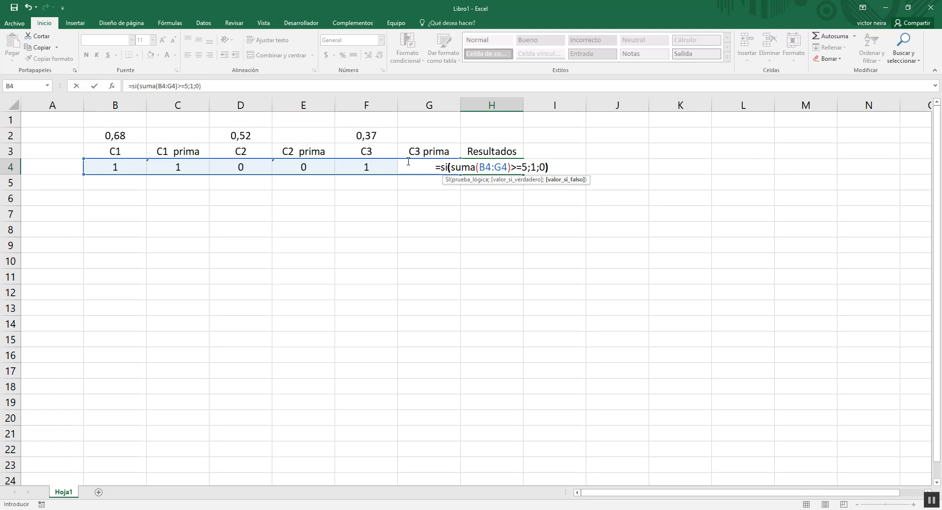
key("Return")
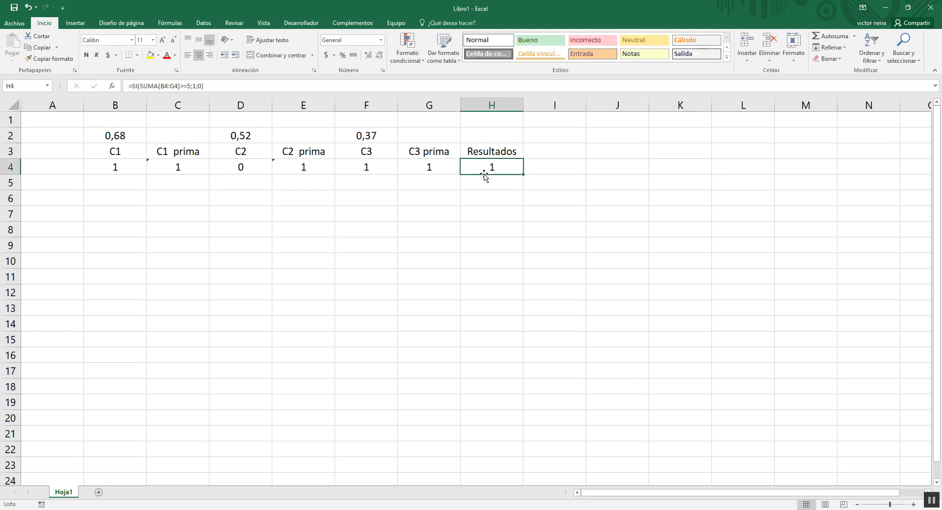
left_click_drag(117, 164, 488, 168)
left_click(363, 260)
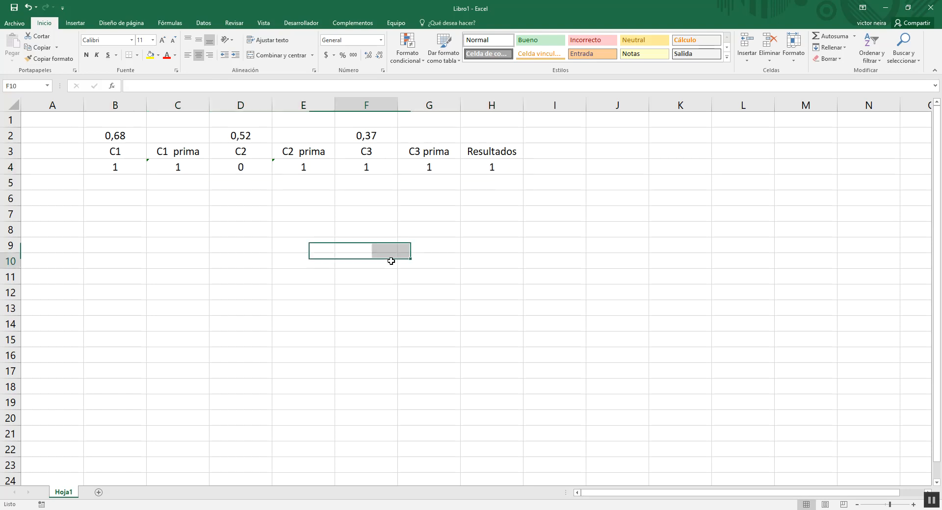
- Enter an example scenario in B6:G6 with 0 in B6 through F6 and 1 in G6
left_click(129, 203)
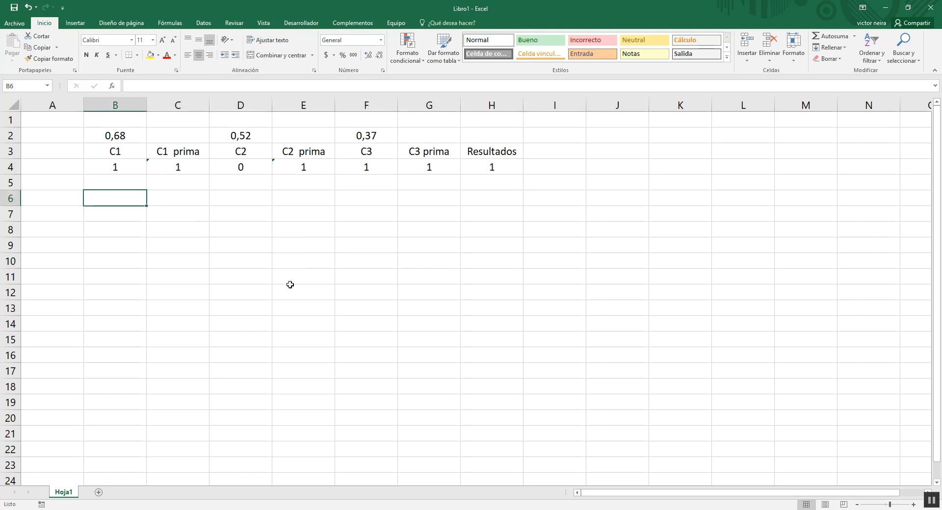
type("0")
key("Tab")
type("0")
key("Tab")
type("0")
key("Tab")
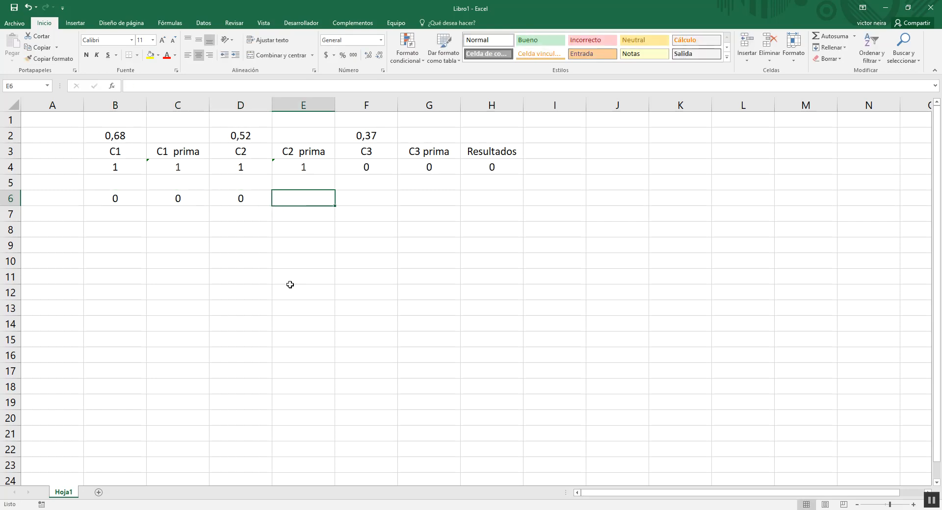
type("0")
key("Tab")
type("0")
key("Tab")
type("1")
key("Down")
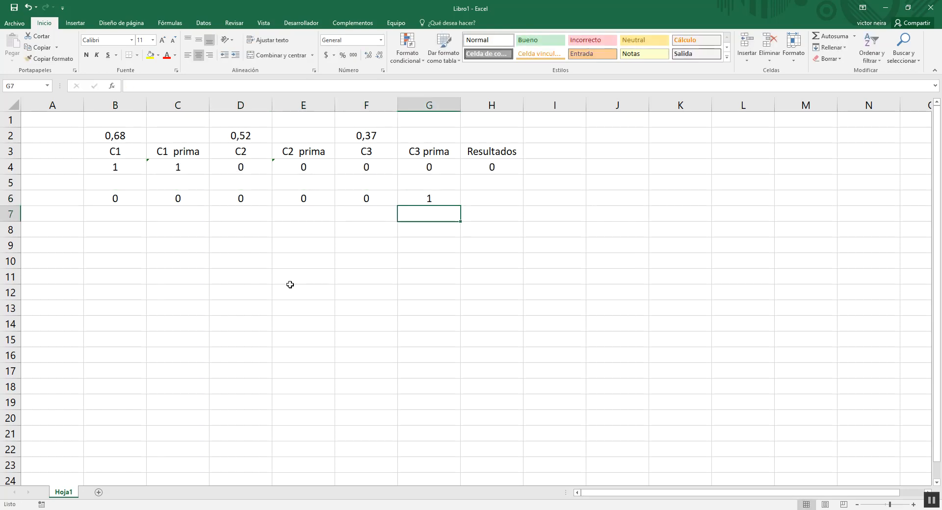
- Go through the example attempts for each course in row 6 and enter 0 as the example's result in H6
left_click_drag(110, 195, 180, 199)
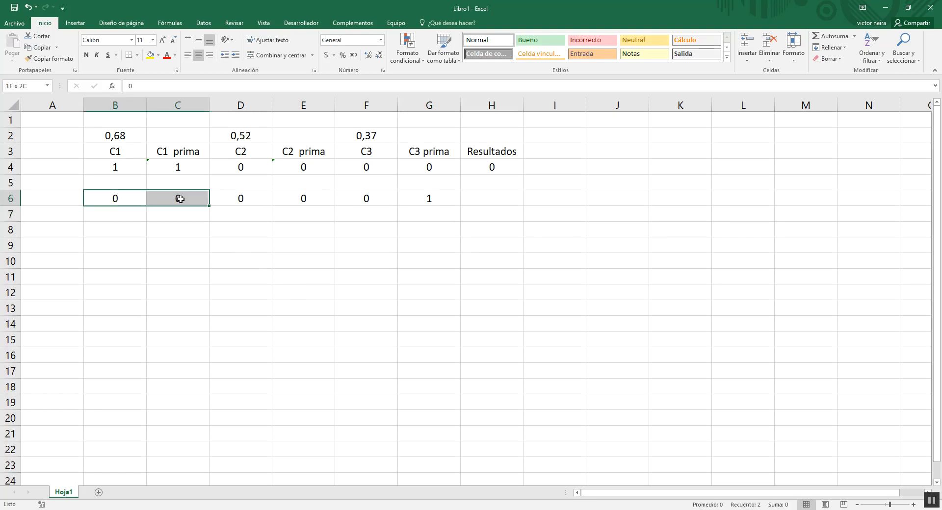
left_click_drag(243, 199, 290, 198)
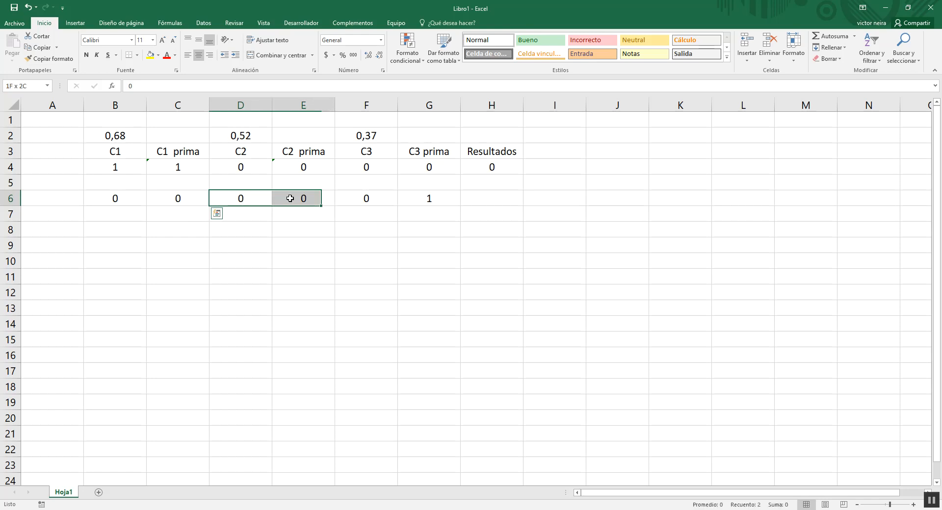
left_click(379, 199)
left_click(435, 200)
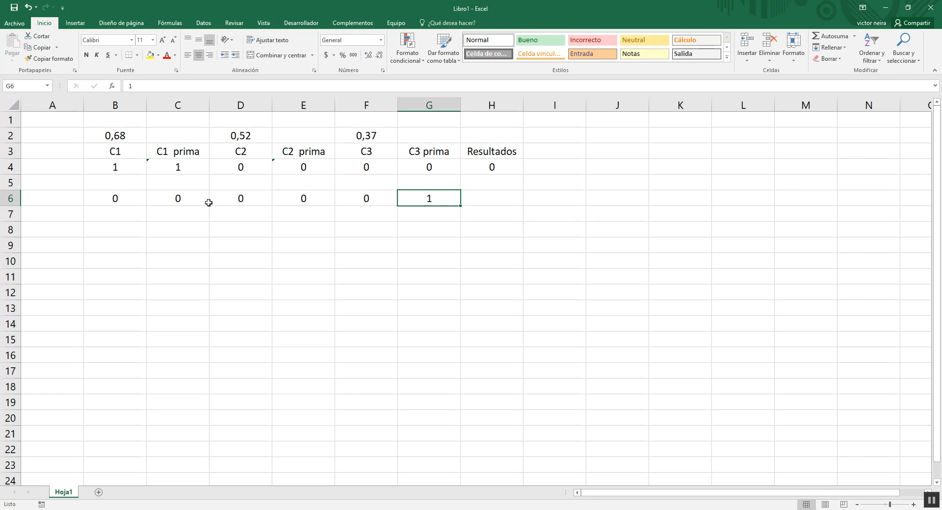
left_click_drag(128, 202, 325, 198)
left_click(434, 204)
left_click_drag(427, 198, 109, 198)
left_click(489, 197)
type("0")
key("Return")
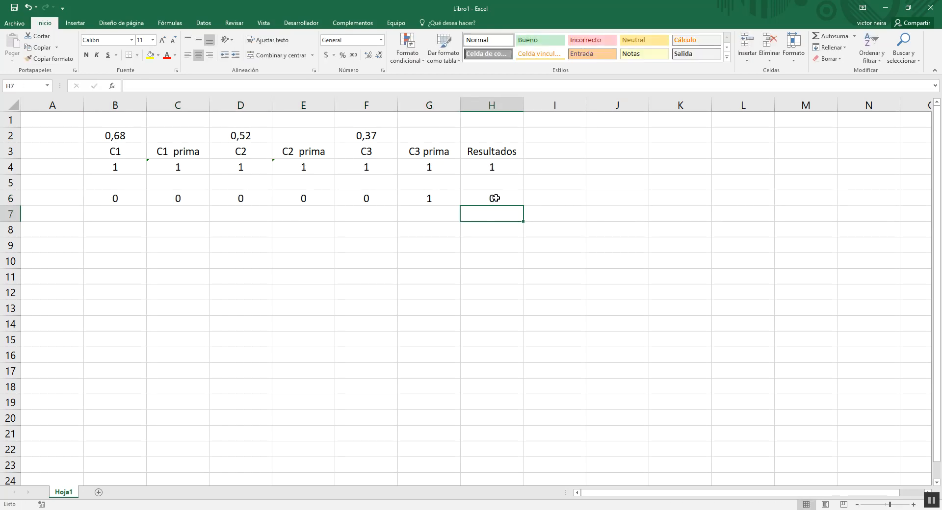
- Examine the example scenario in row 6 attempt by attempt and compare it with the simulated attempts in row 4
left_click(115, 200)
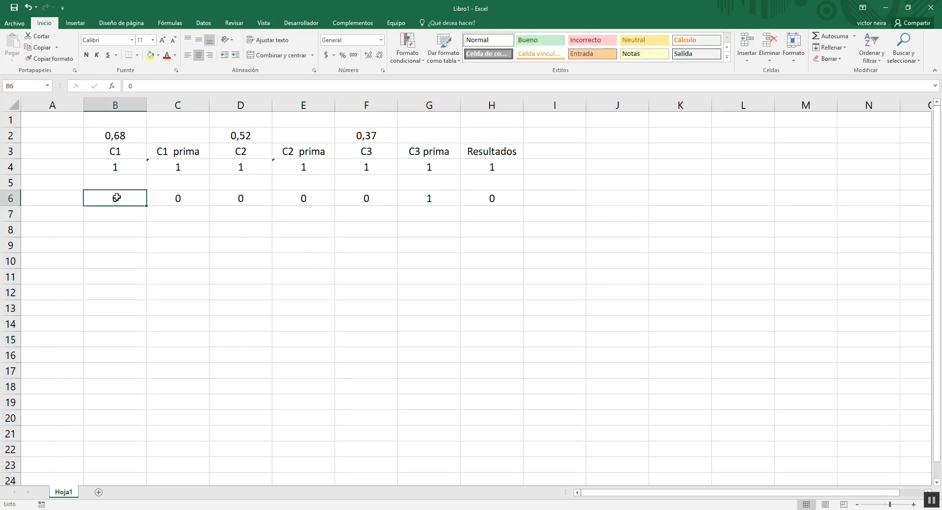
left_click(178, 196)
left_click(314, 202)
left_click(240, 203)
left_click(166, 203)
left_click(127, 203)
left_click(499, 197)
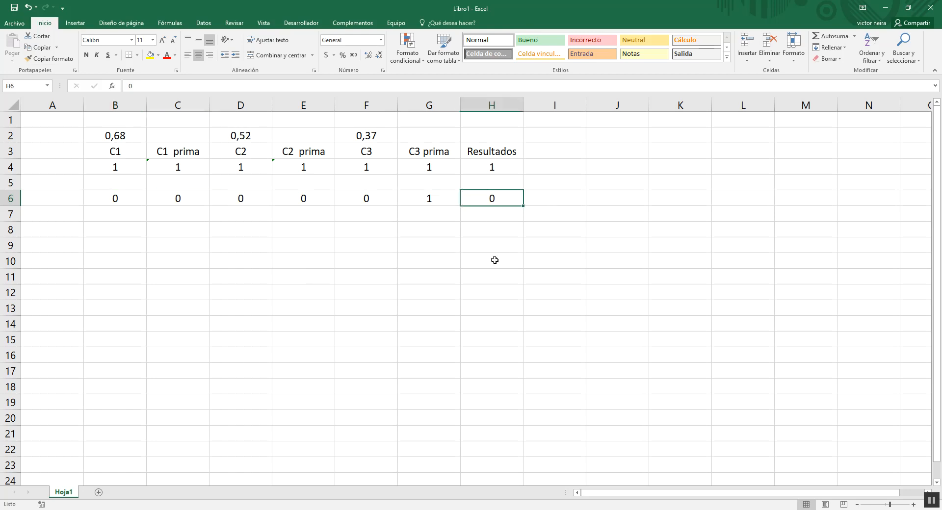
left_click_drag(129, 197, 181, 196)
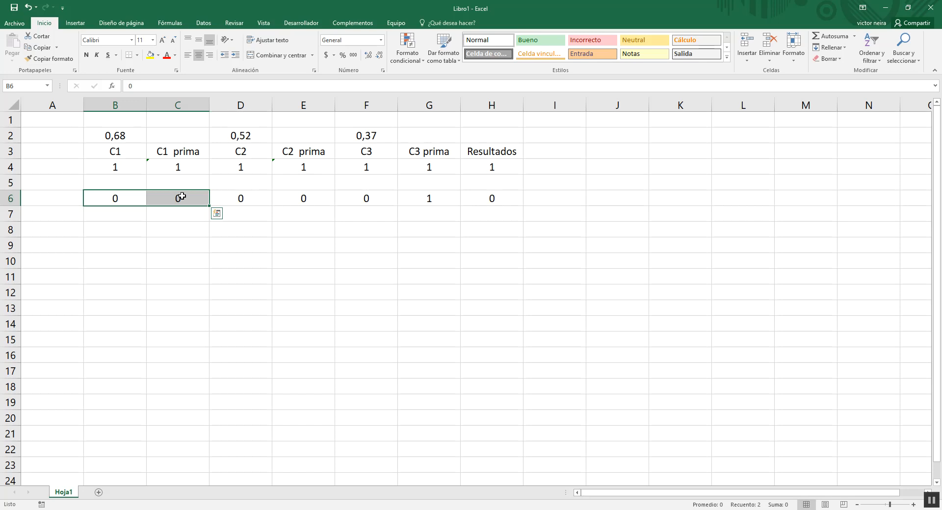
left_click_drag(130, 210, 426, 201)
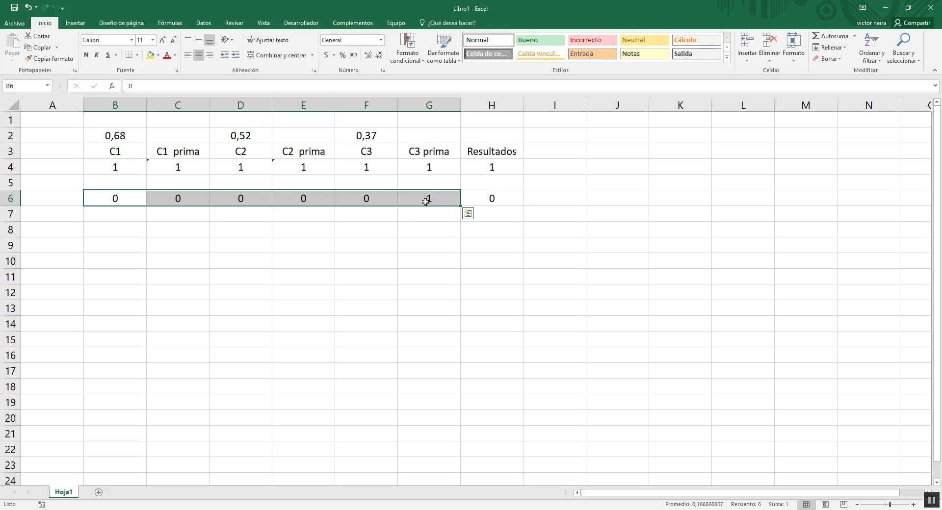
left_click(367, 277)
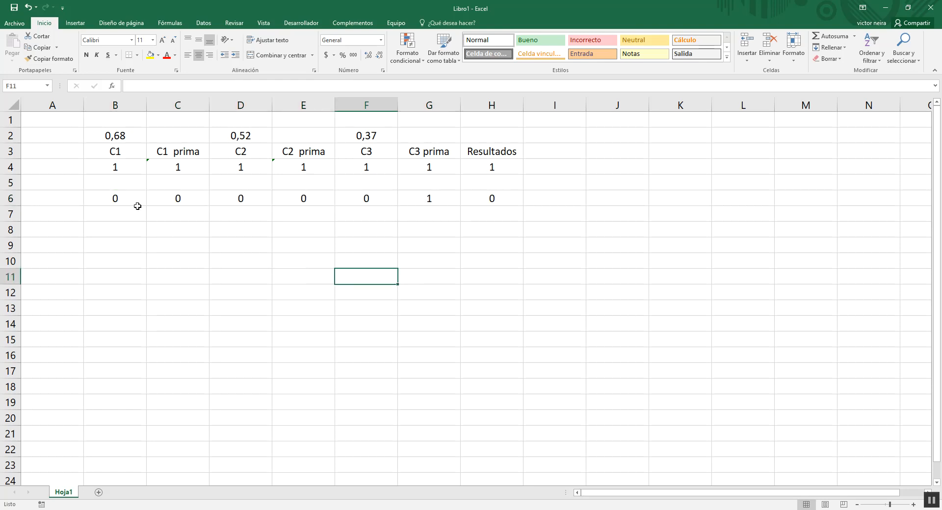
left_click(116, 197)
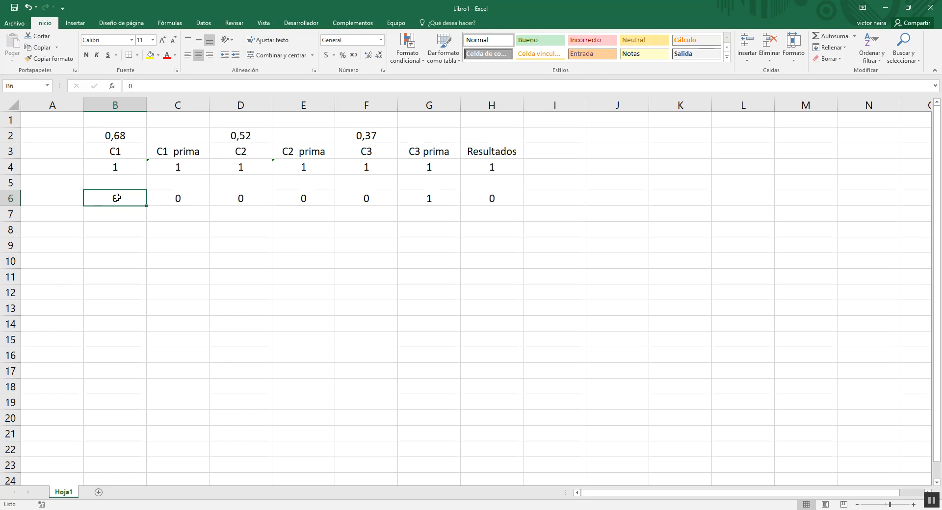
left_click_drag(114, 172, 429, 171)
left_click(205, 168)
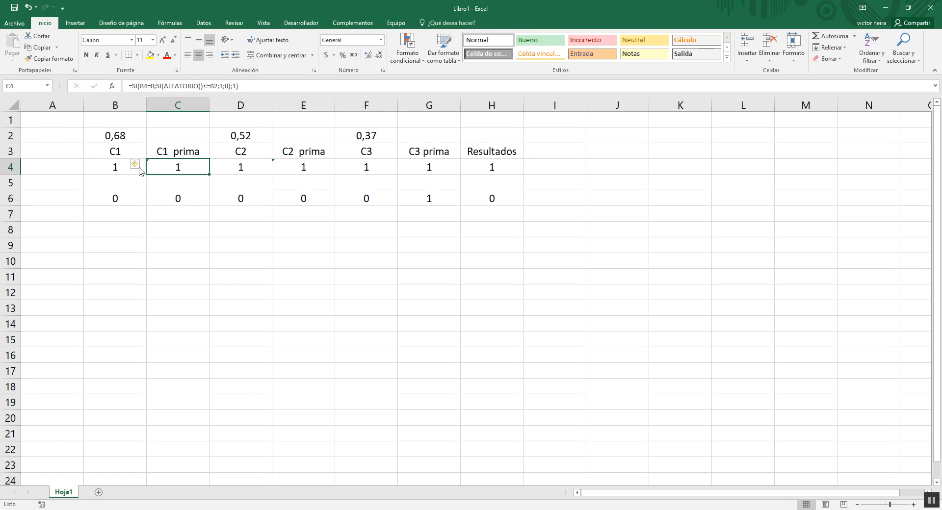
- Clear the example scenario from B6:H6
left_click_drag(117, 198, 496, 199)
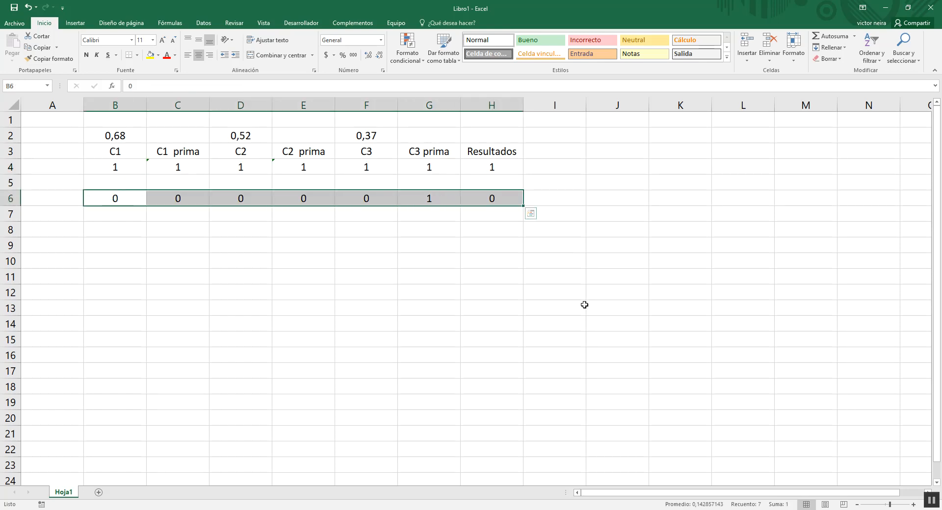
key("Delete")
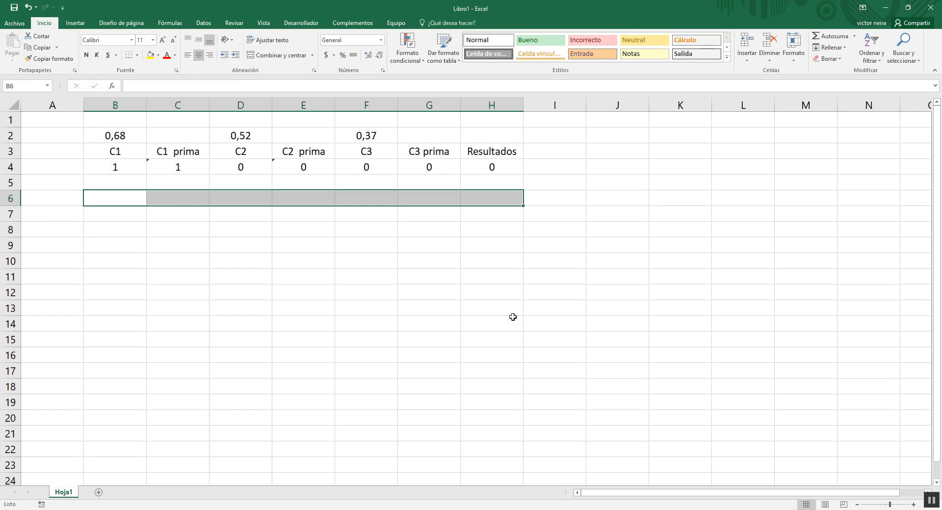
left_click(218, 290)
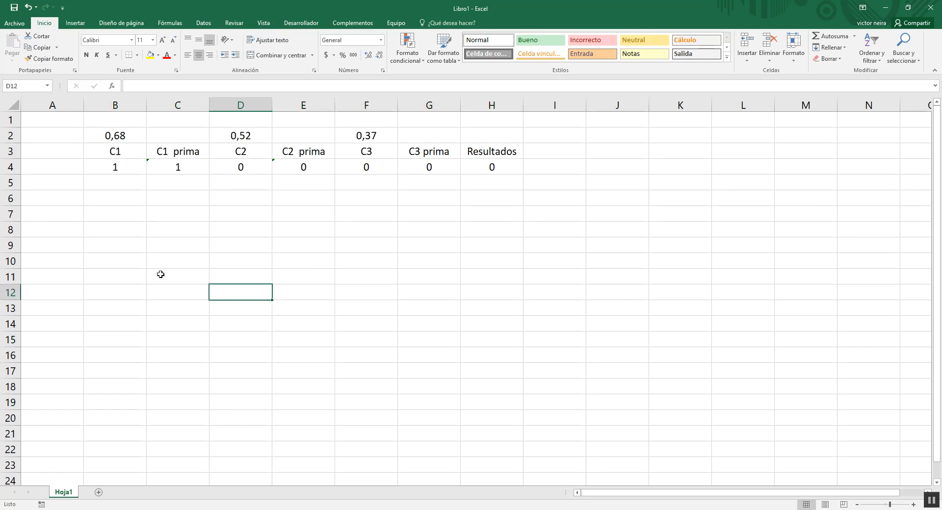
- Make the probability reference in B4 absolute so the formula reads =SI(ALEATORIO()<=$B$2;1;0)
left_click(118, 167)
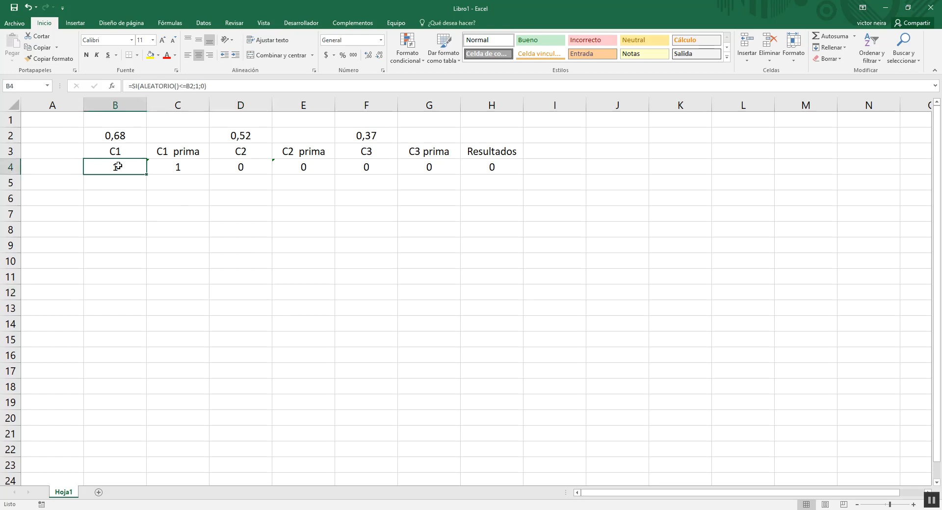
double_click(118, 166)
left_click(142, 168)
type("$")
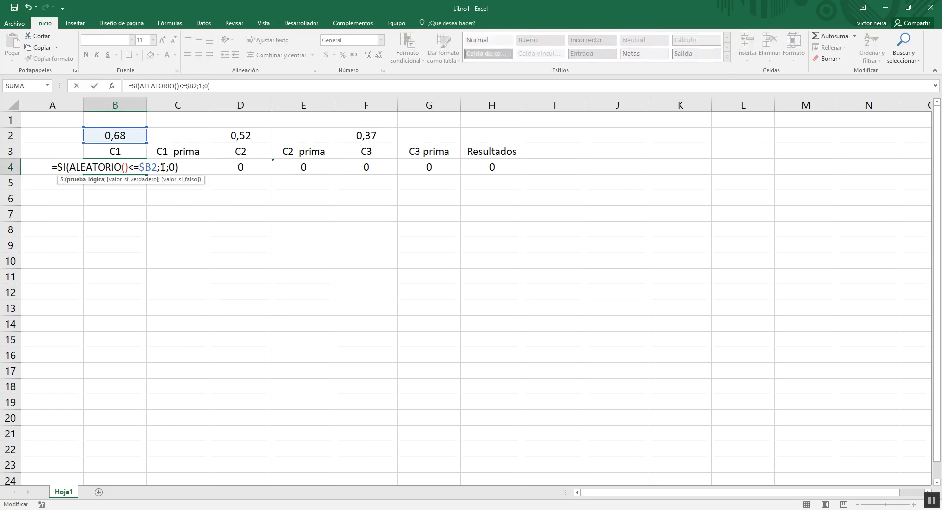
type("$")
key("Return")
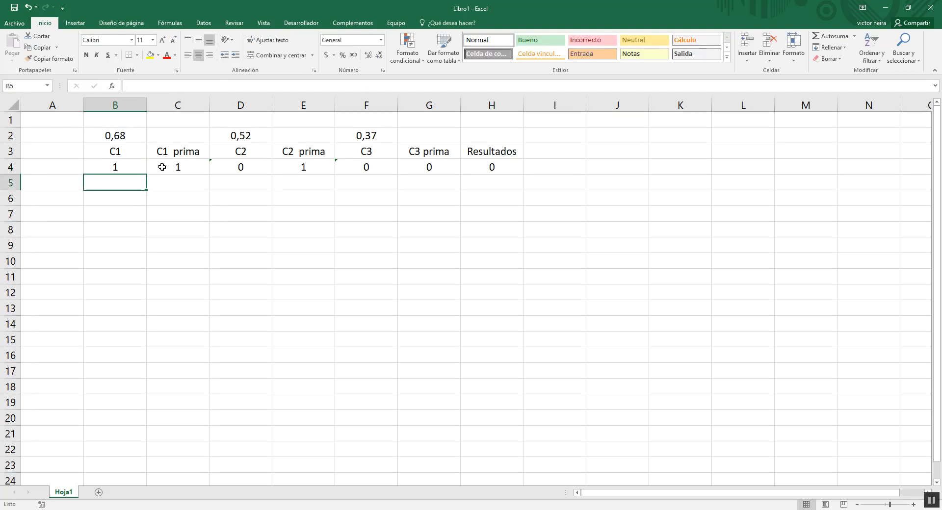
- Copy the first-attempt formula from B4 into D4 and F4
left_click(134, 163)
key("ctrl+c")
left_click(252, 166)
key("ctrl+v")
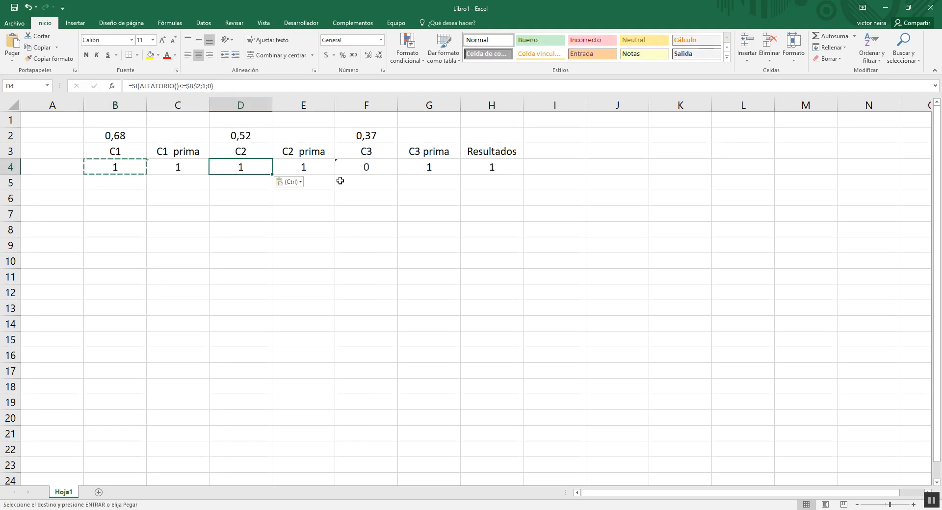
left_click(367, 167)
key("ctrl+v")
- Make the probability reference in C4 absolute so the formula reads =SI(B4=0;SI(ALEATORIO()<=$B$2;1;0);1)
left_click(179, 169)
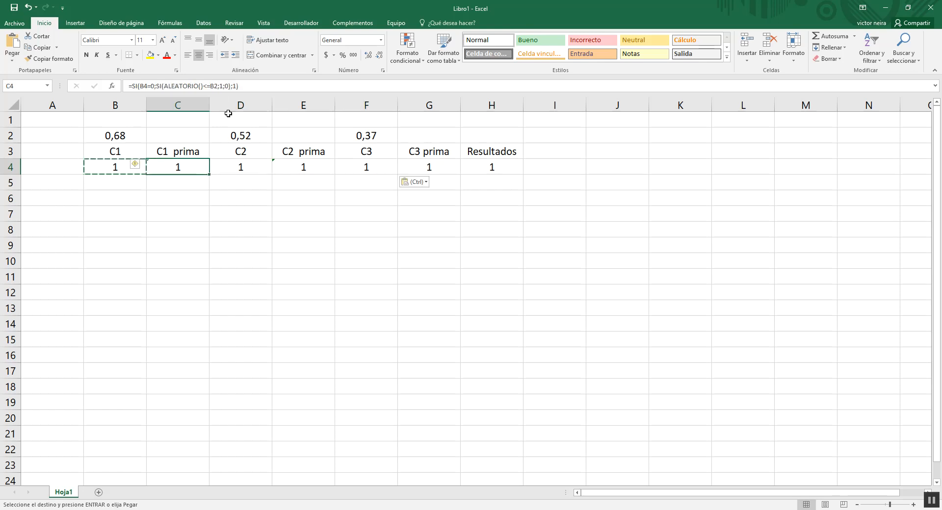
double_click(186, 163)
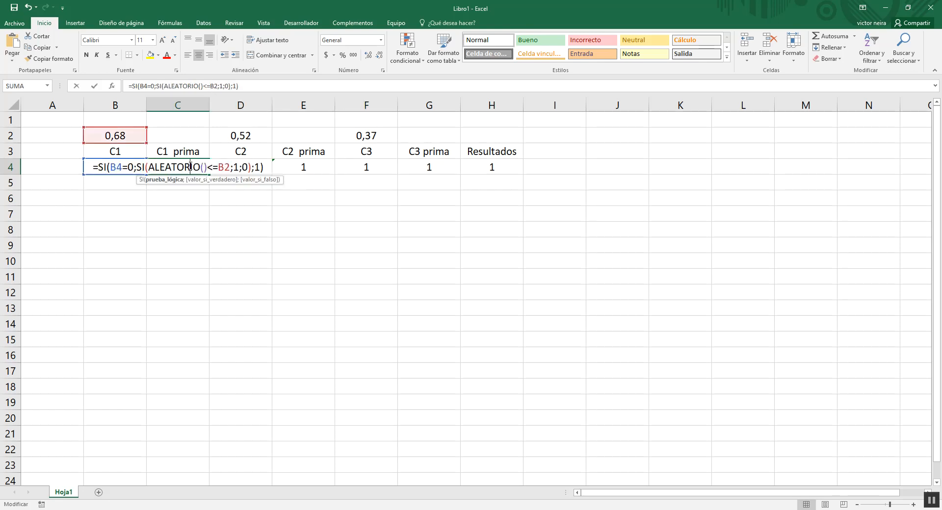
left_click(219, 168)
type("$")
key("Right")
type("$")
key("Return")
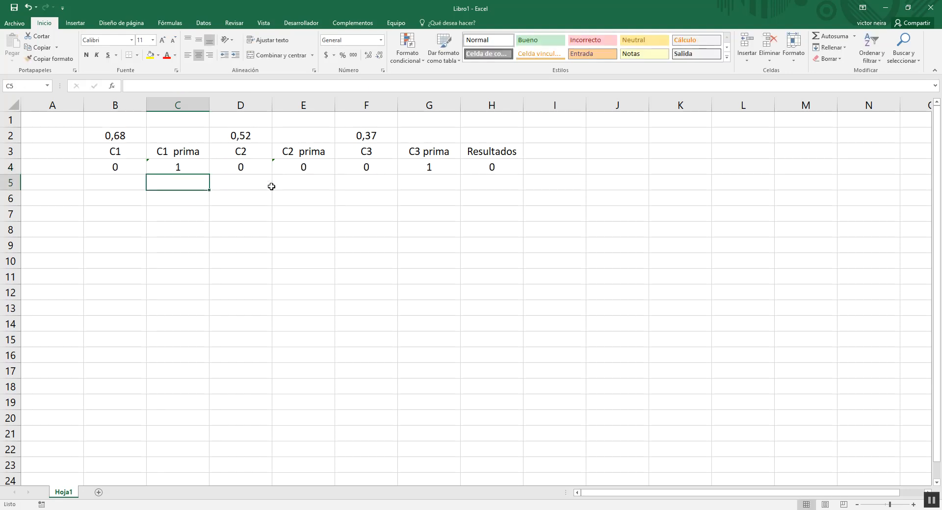
- Copy the retake formula from C4 into E4 and G4
left_click(182, 166)
key("ctrl+c")
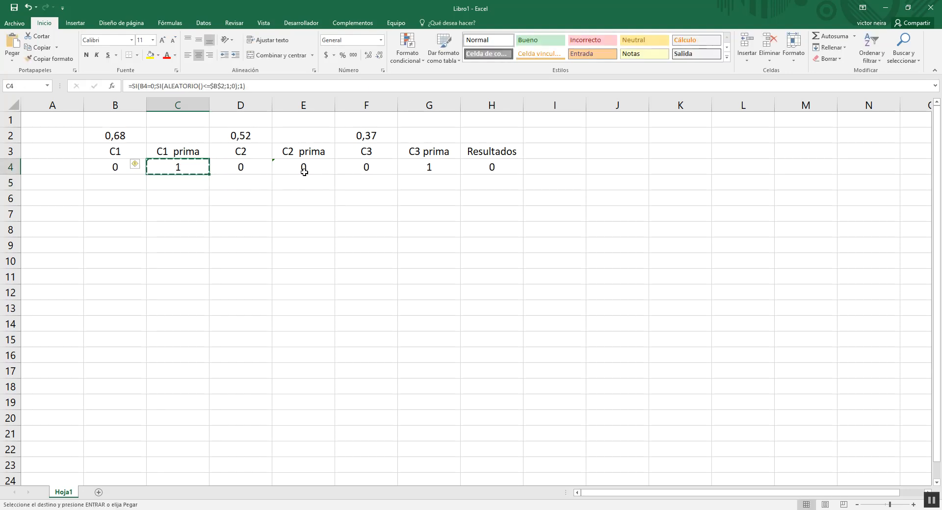
left_click(304, 170)
key("ctrl+v")
left_click(434, 172)
key("ctrl+v")
left_click(431, 214)
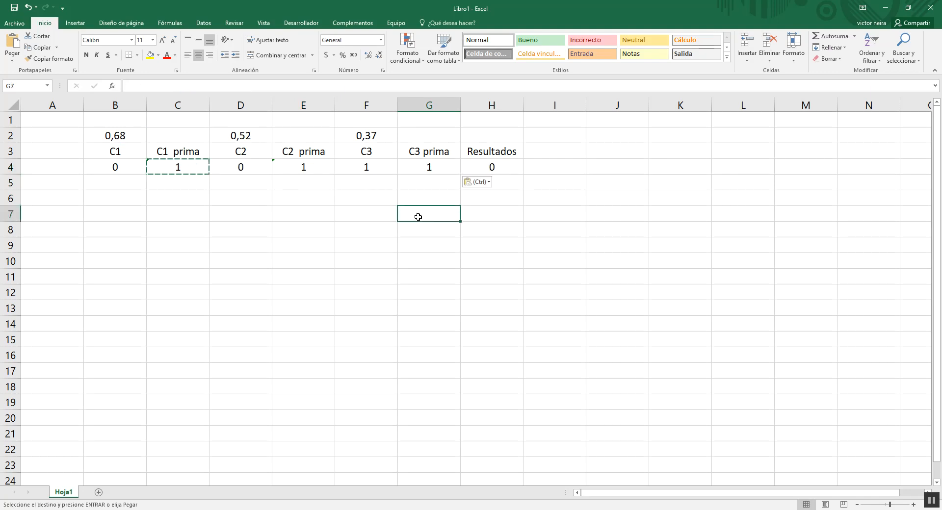
- Check B4's formula against the C1 probability in B2
left_click(128, 168)
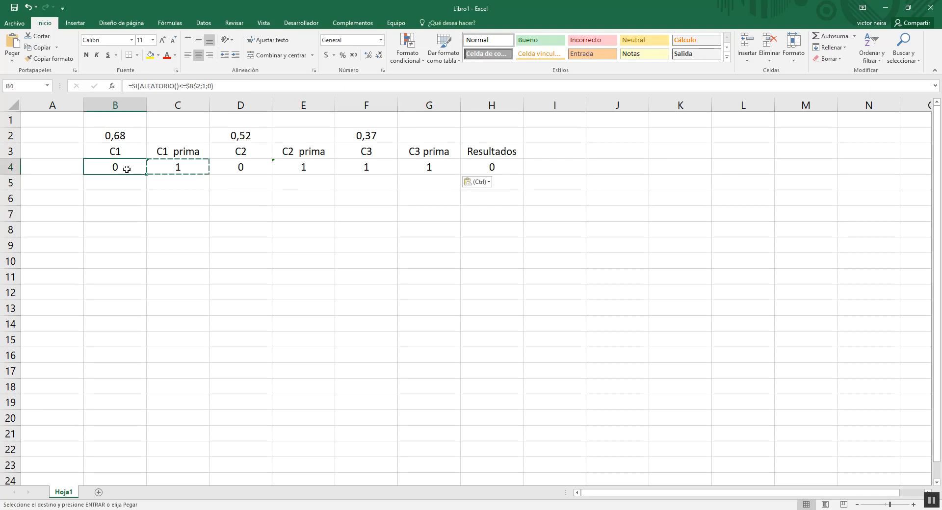
left_click(125, 138)
left_click(128, 167)
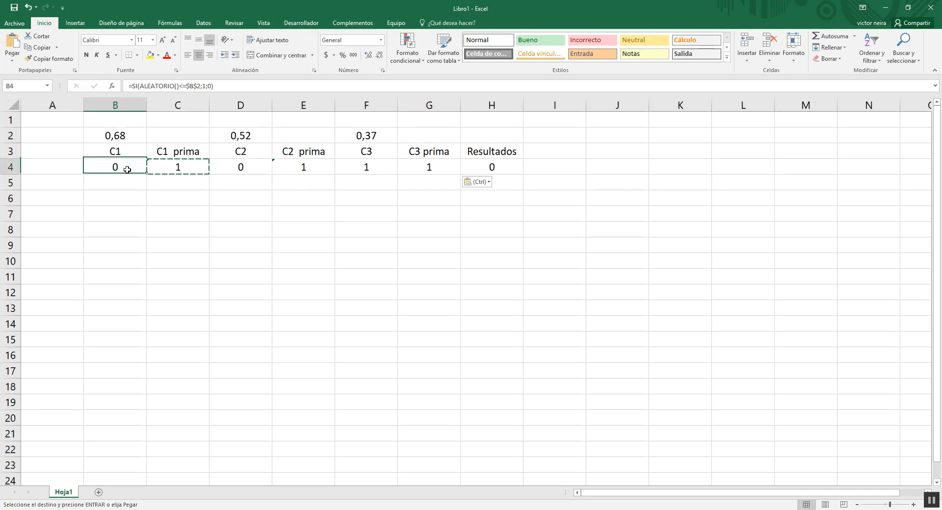
- Review the C1 probability in B2 and the C2 and C3 block in D2:G4
left_click(119, 138)
left_click_drag(220, 137, 431, 169)
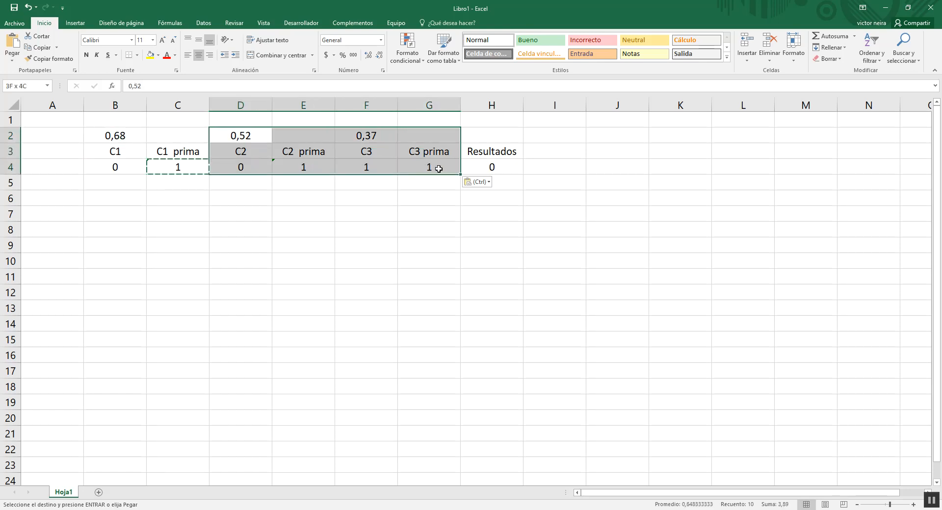
left_click(373, 216)
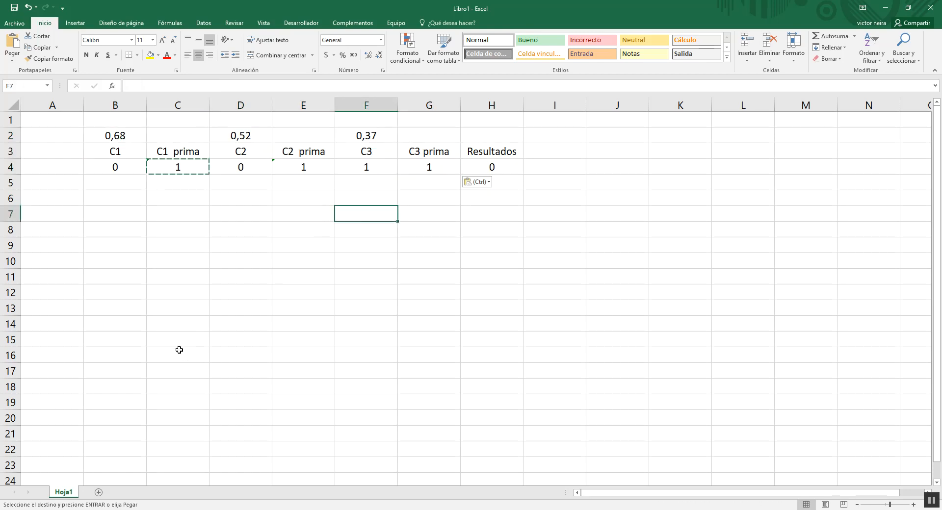
- Switch to the Word document and review the confidence interval and sample size formulas below the problem statement
key("alt+Tab")
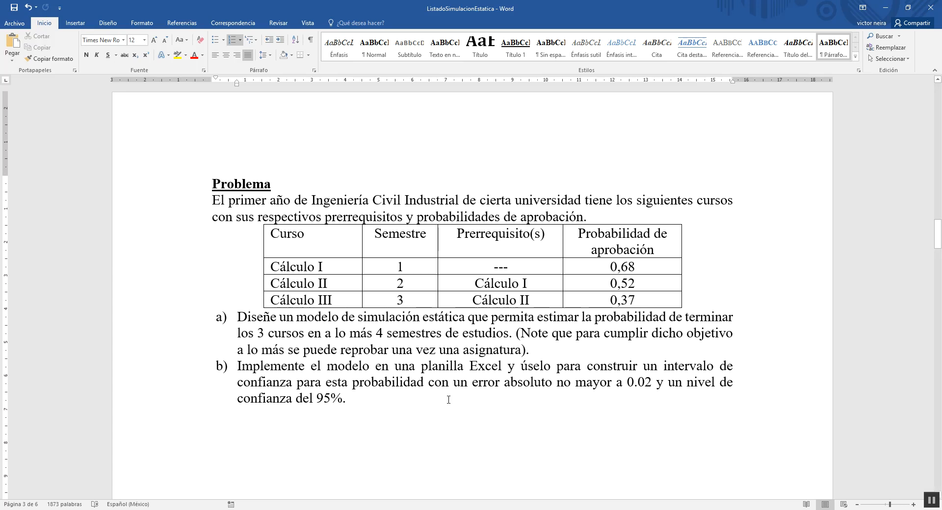
scroll(465, 392, "down", 3)
scroll(465, 392, "down", 10)
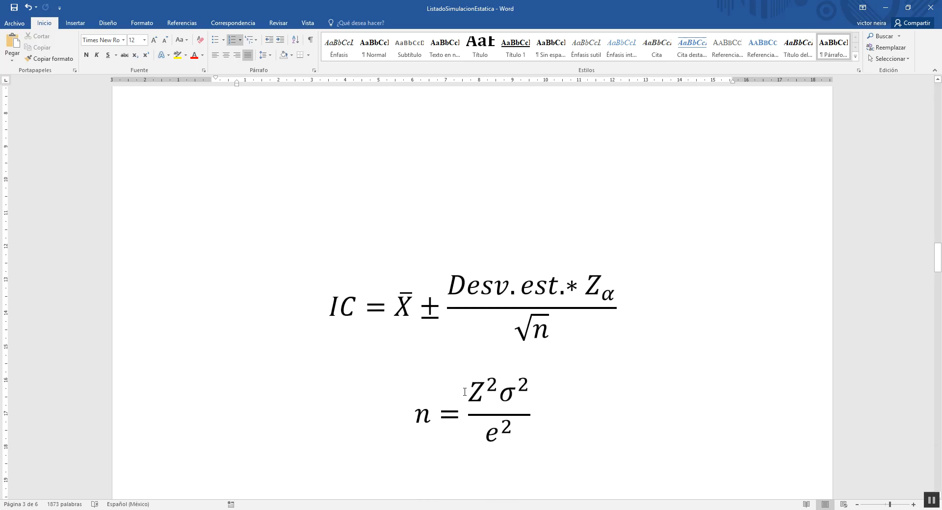
scroll(645, 327, "down", 2)
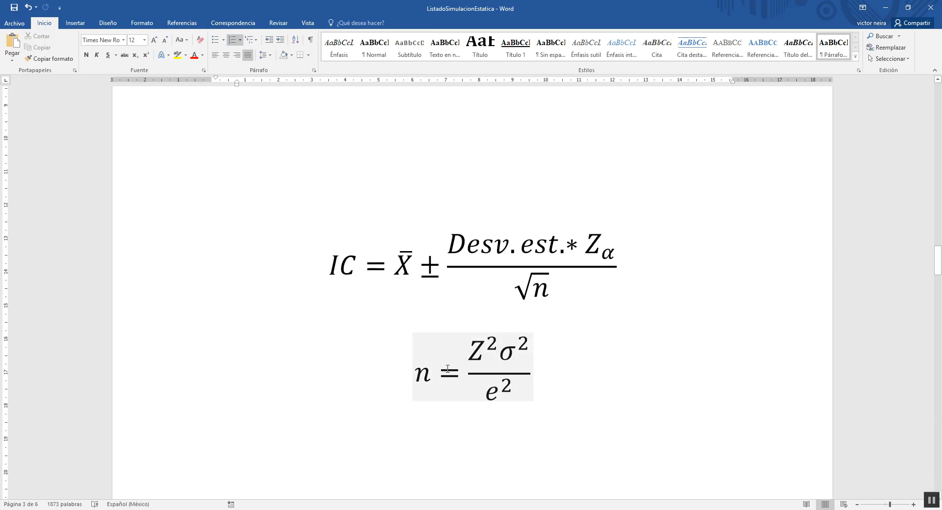
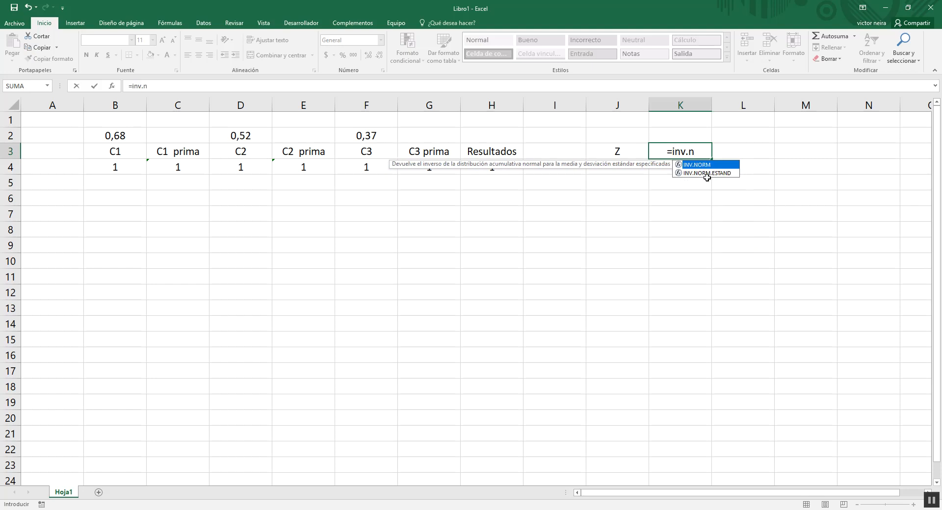
- In Excel, compute the Z value in K3 with =INV.NORM.ESTAND(0,95)
double_click(707, 174)
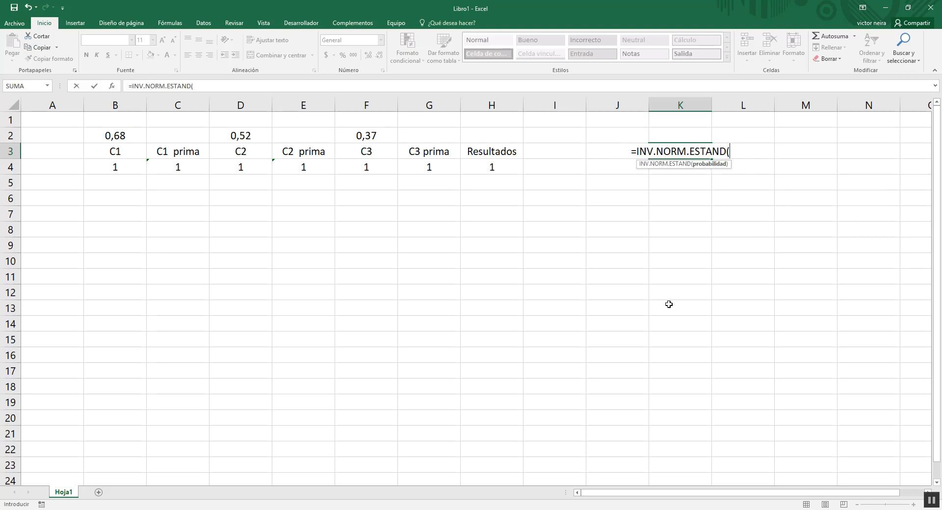
type("0")
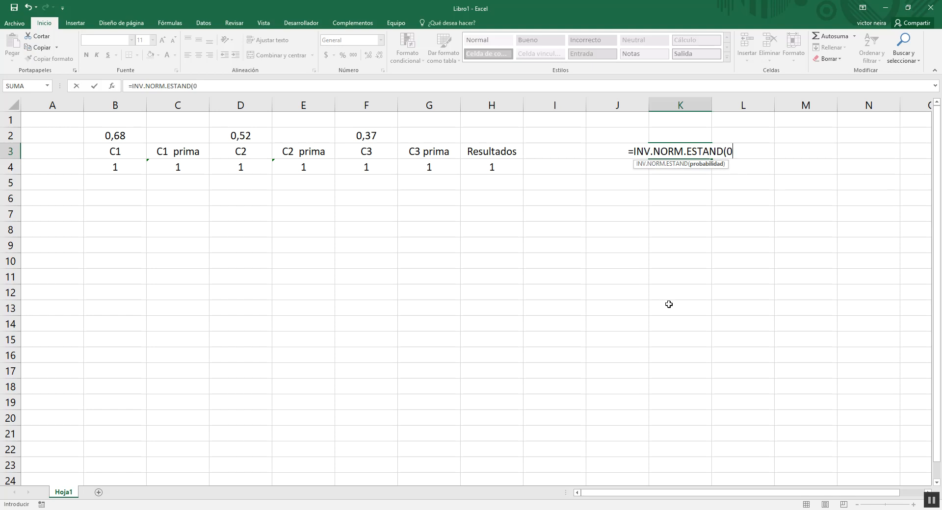
type(",95)")
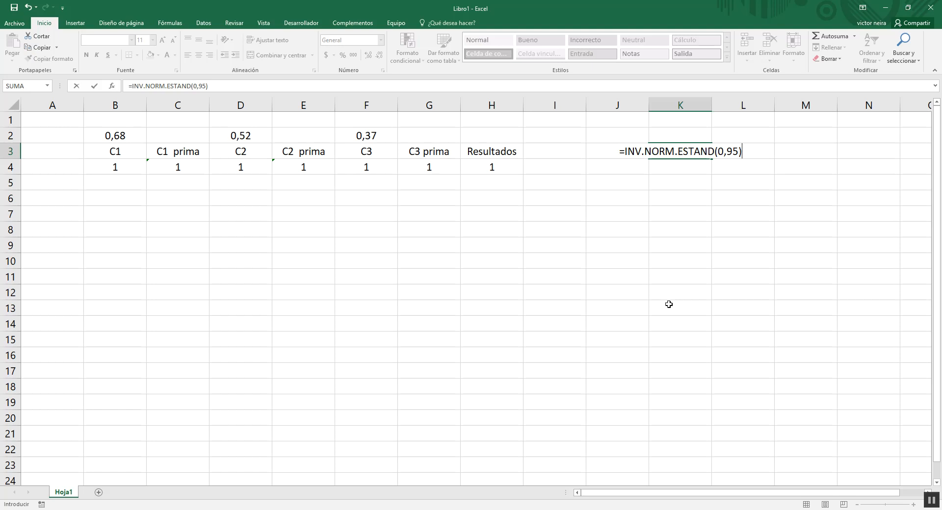
key("Return")
left_click(664, 152)
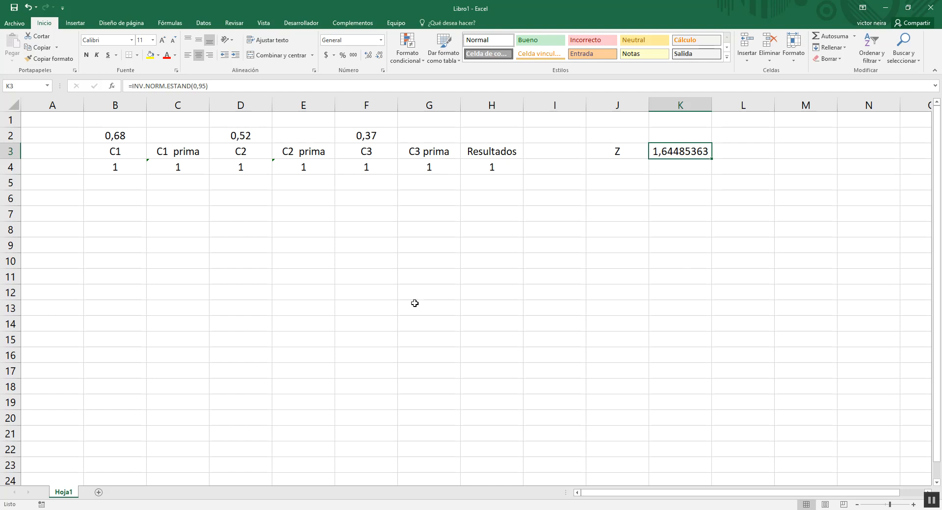
- Switch to the Word document and examine the squared error term in the sample size formula
key("alt+Tab")
scroll(464, 359, "down", 4)
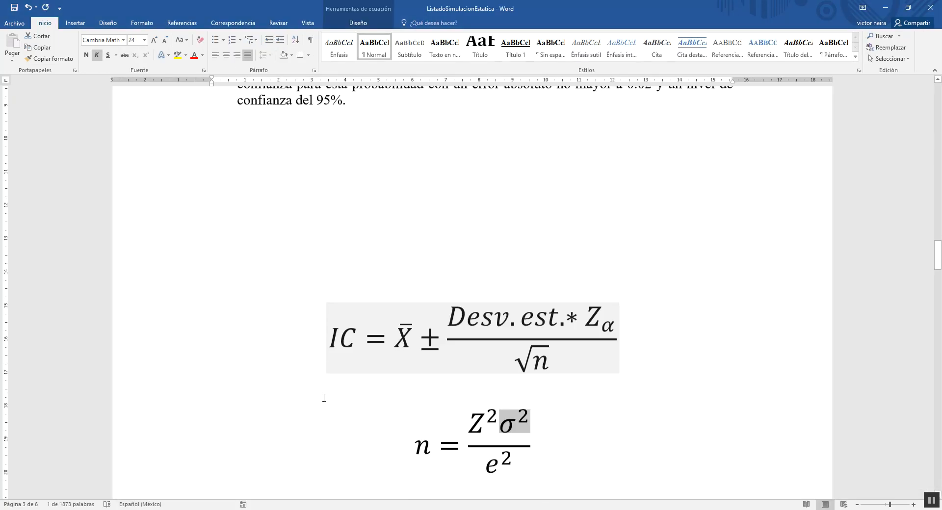
left_click(492, 397)
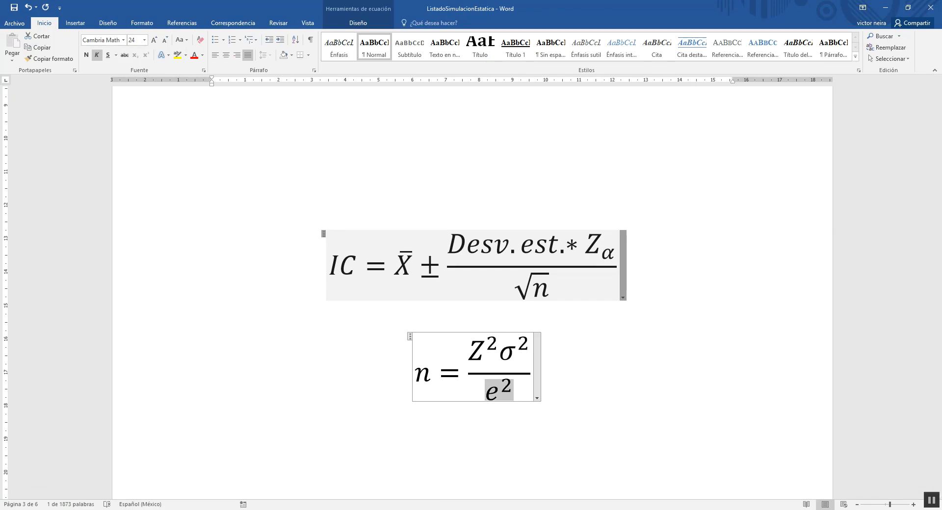
- Back in Excel, label J4 as "e" and enter the absolute error 0,02 in K4
key("alt+Tab")
left_click(613, 169)
type("3")
key("Tab")
left_click(612, 170)
type("e")
key("Tab")
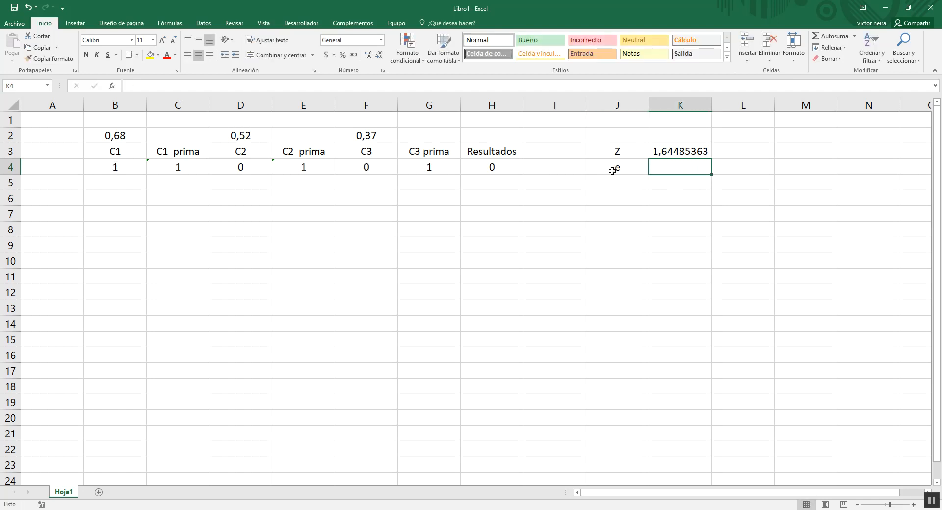
type("0,02")
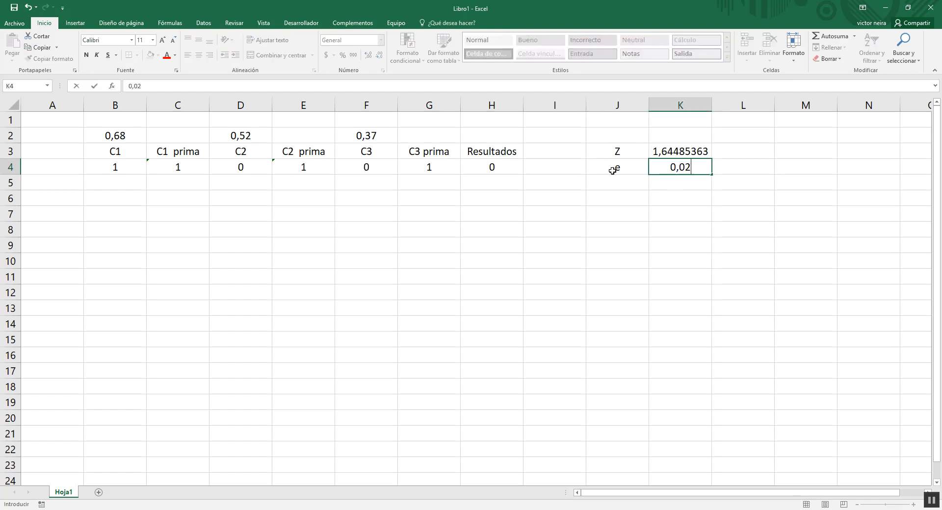
key("Return")
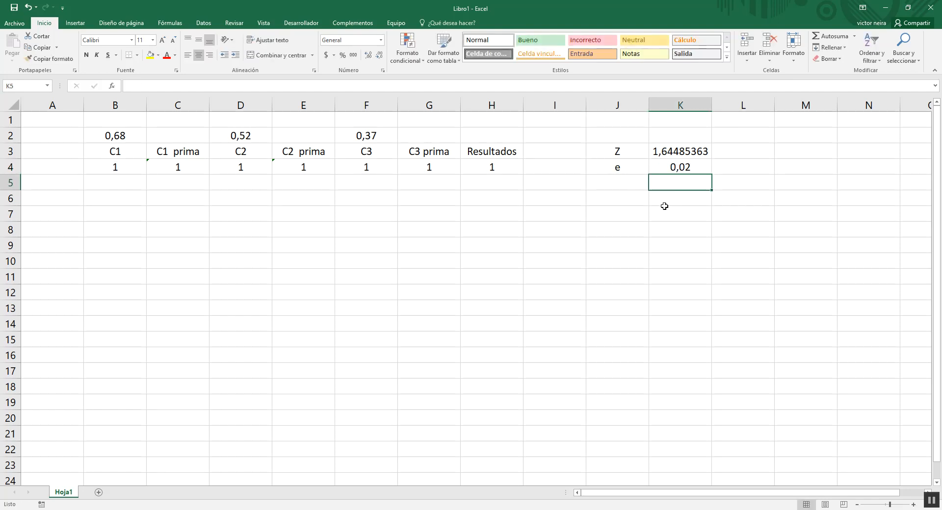
- Check the result formula in H4 and the simulated course outcomes in B4:G4
left_click(630, 186)
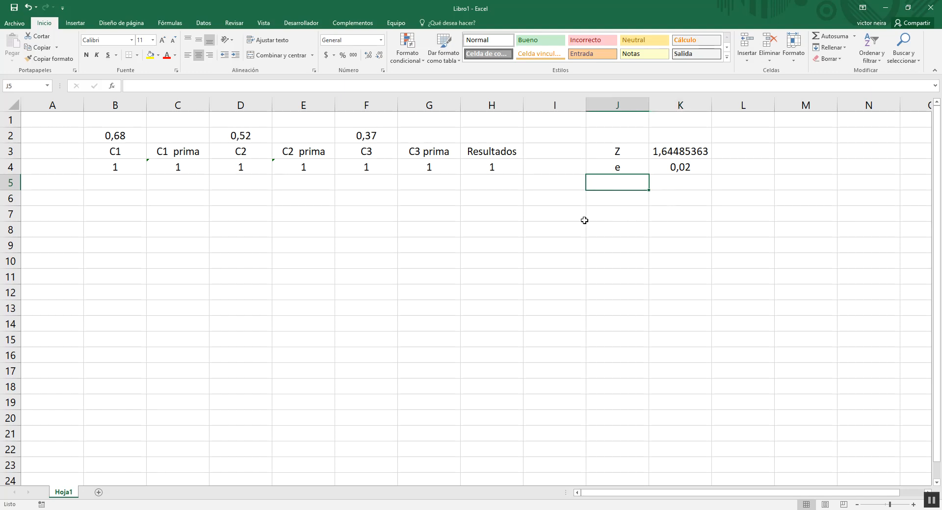
left_click(478, 170)
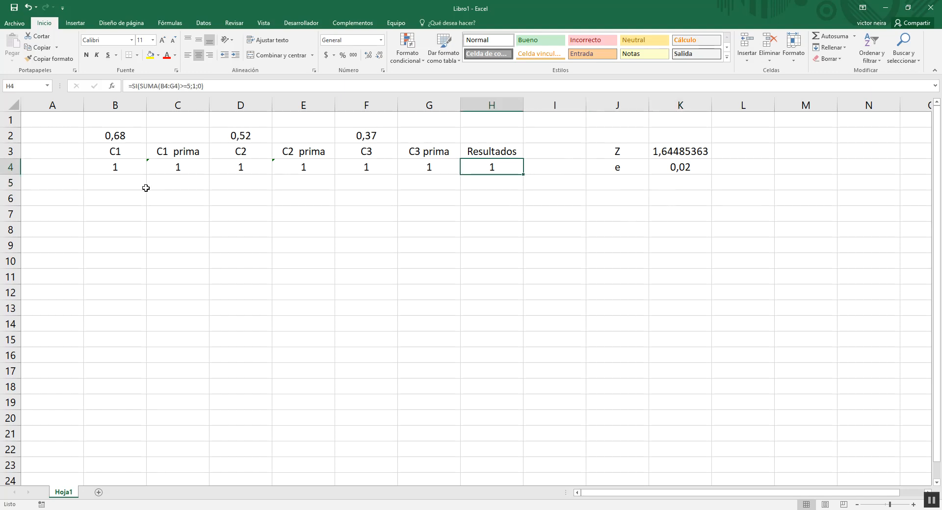
left_click_drag(118, 168, 430, 157)
- Number the simulation runs from 1 to 250 down column A, starting in A4
left_click(64, 166)
type("1")
key("Return")
left_click(63, 166)
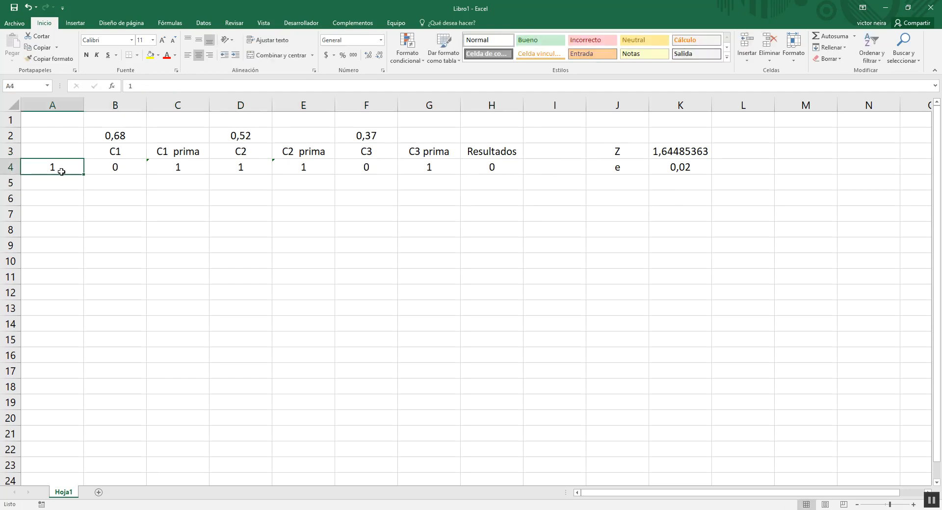
left_click_drag(86, 175, 82, 346)
scroll(221, 325, "up", 20)
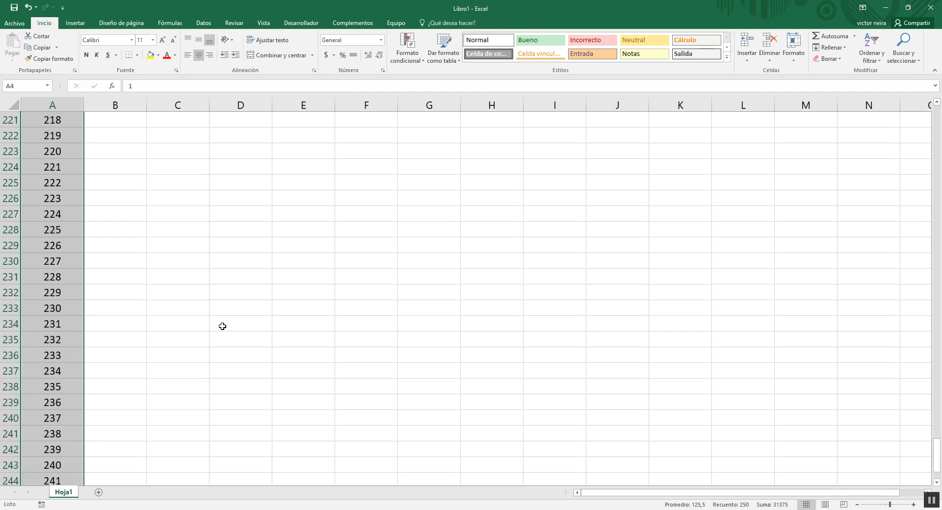
scroll(228, 286, "up", 20)
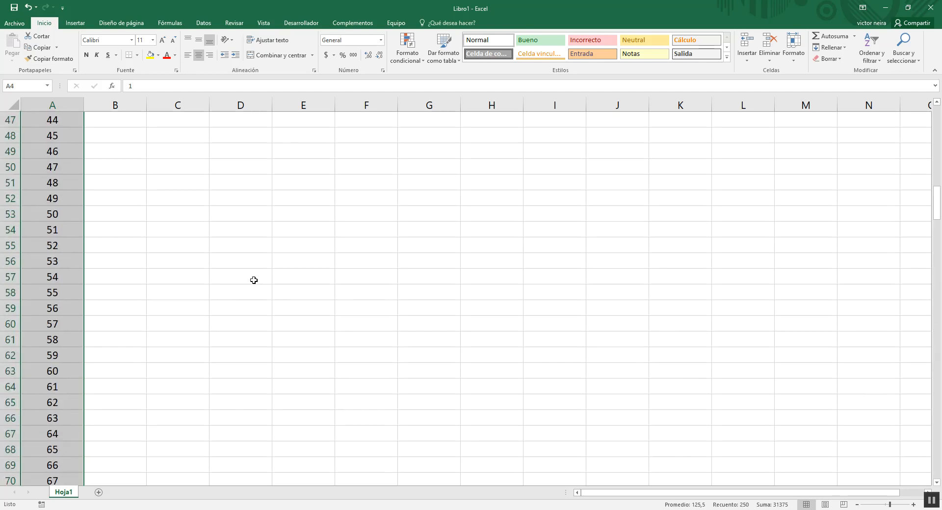
- Fill the simulation formulas from B4:H4 down through all 250 numbered rows
left_click_drag(118, 172, 524, 174)
double_click(524, 174)
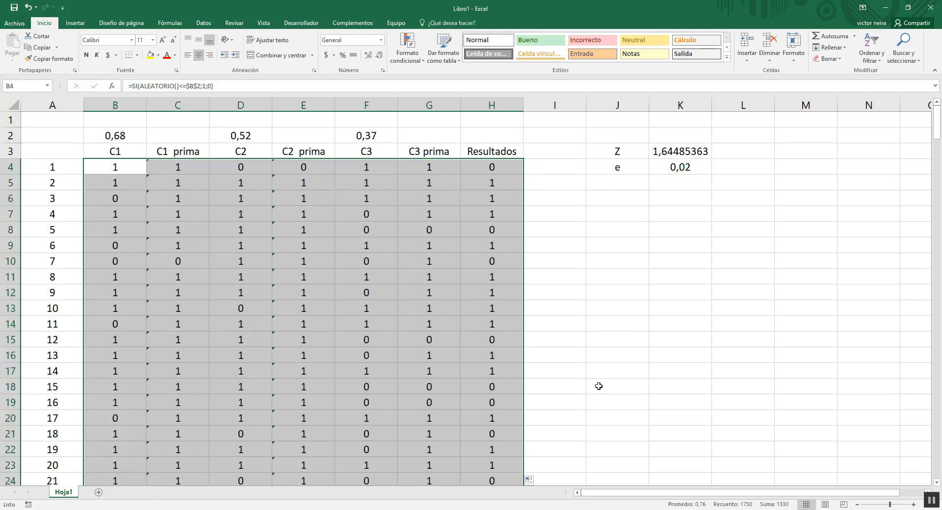
left_click(489, 324)
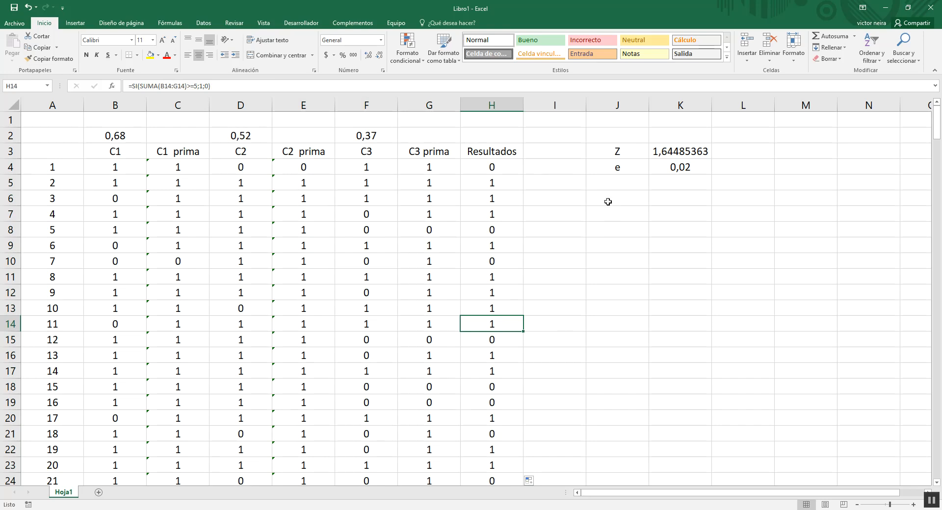
- Label J5 as "desv" and compute the results' standard deviation in K5 with =DESVEST(H4:H253)
left_click(621, 182)
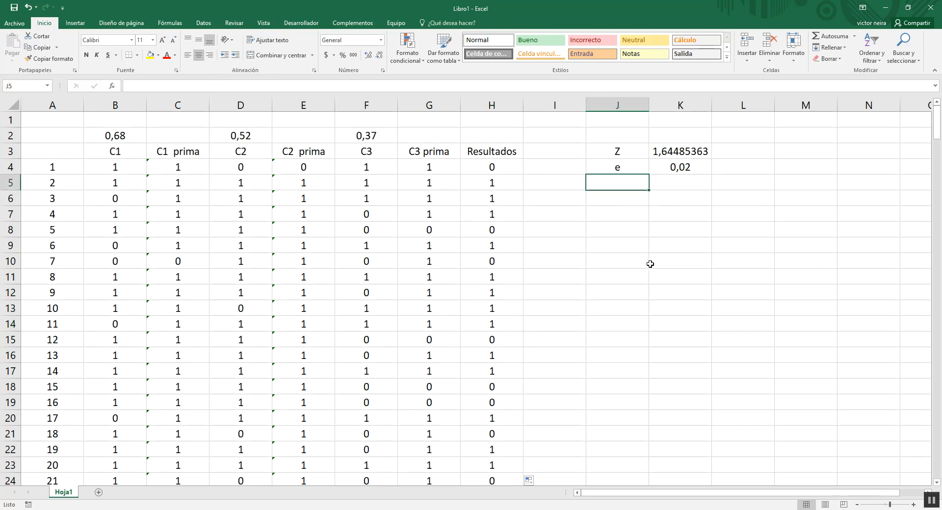
type("d")
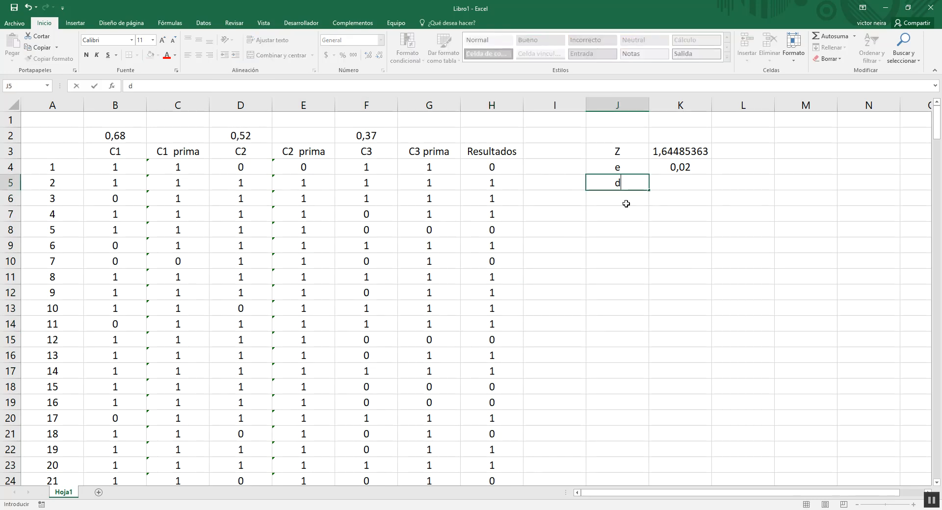
type("esv")
left_click(672, 183)
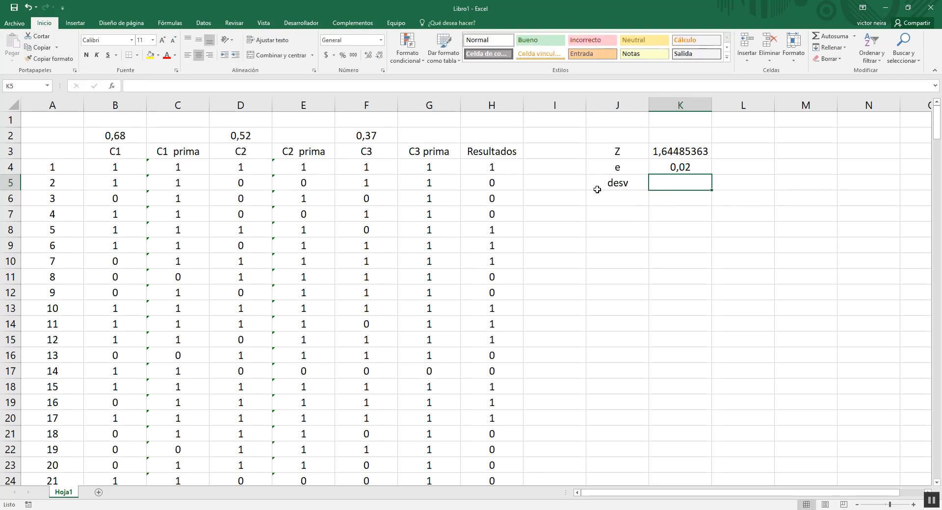
type("=desv")
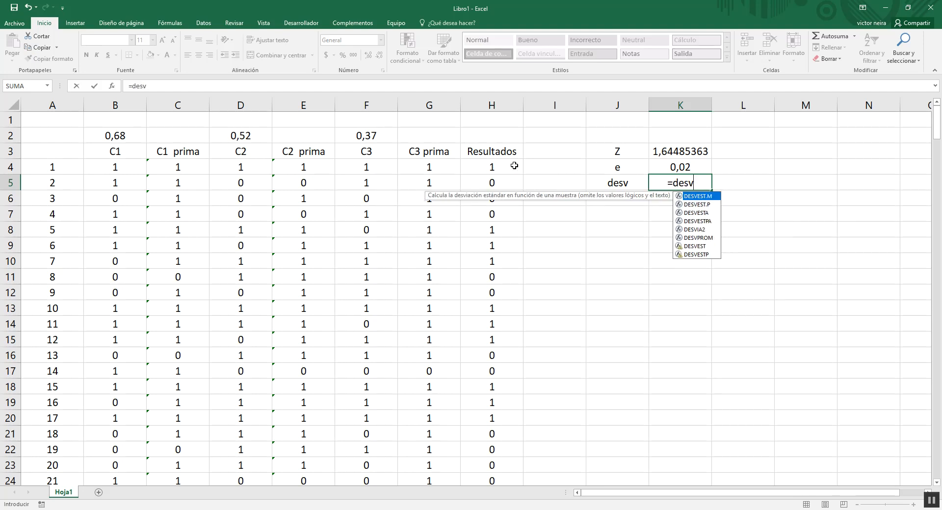
double_click(694, 246)
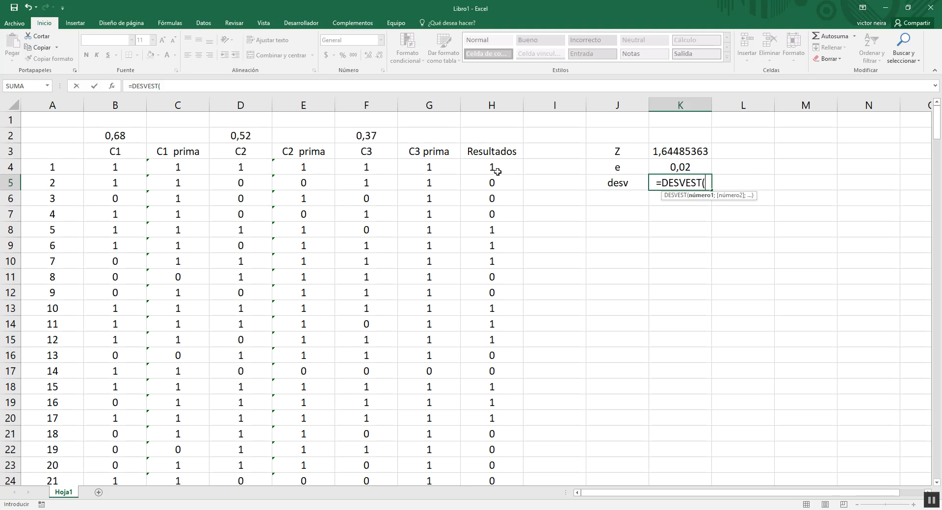
left_click(497, 167)
left_click_drag(495, 187, 481, 159)
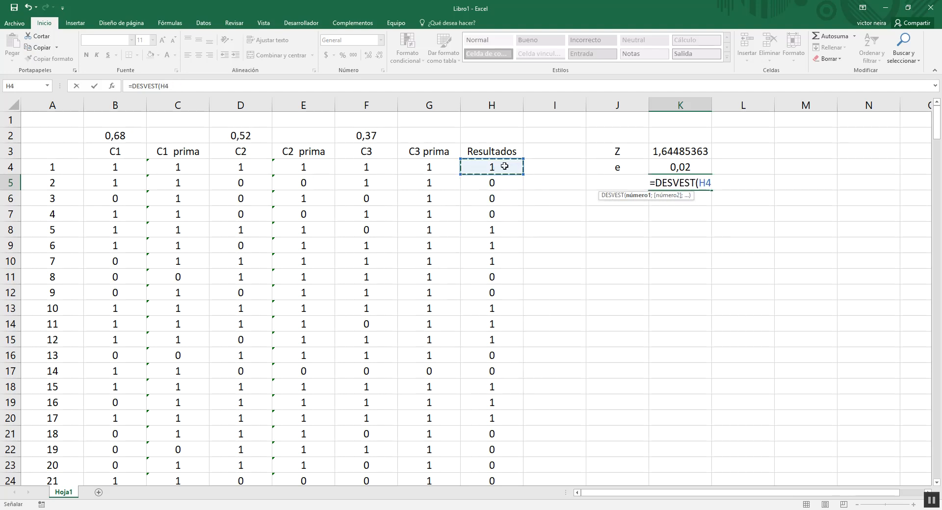
key("ctrl+shift+Down")
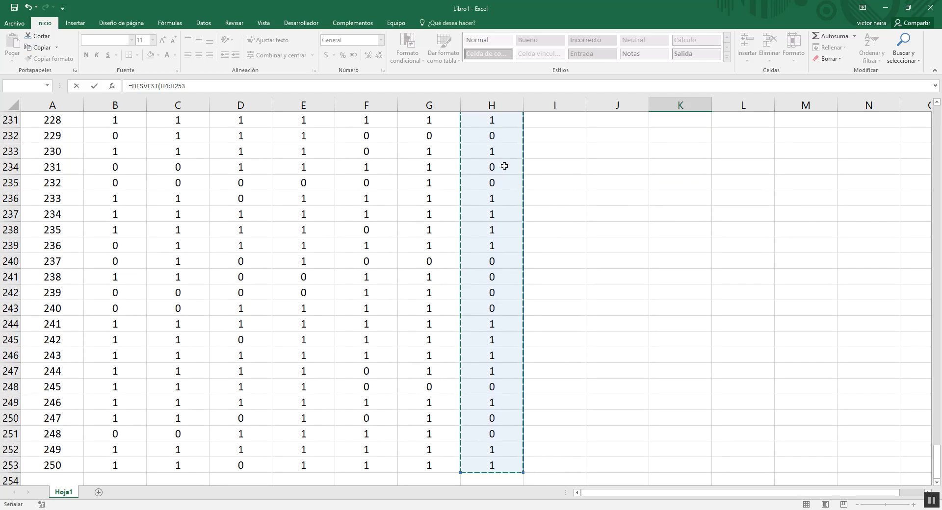
key("Return")
left_click(683, 186)
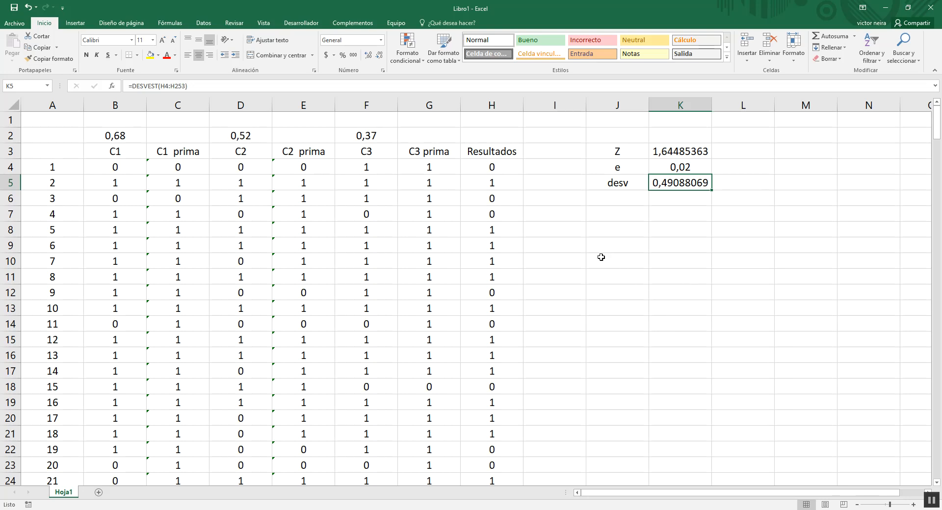
- Recalculate the random simulation by re-entering the result formulas in H12 and H20, and observe how the standard deviation varies
left_click(497, 291)
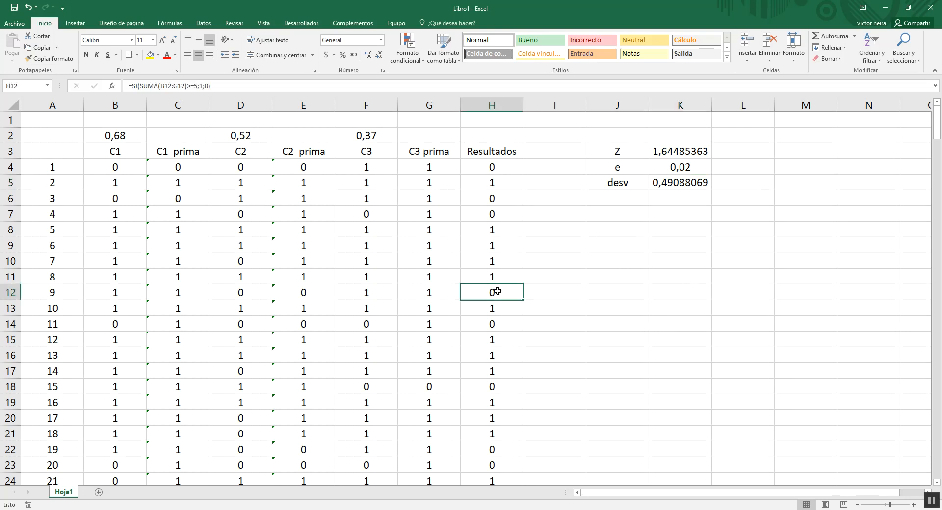
double_click(496, 293)
key("Return")
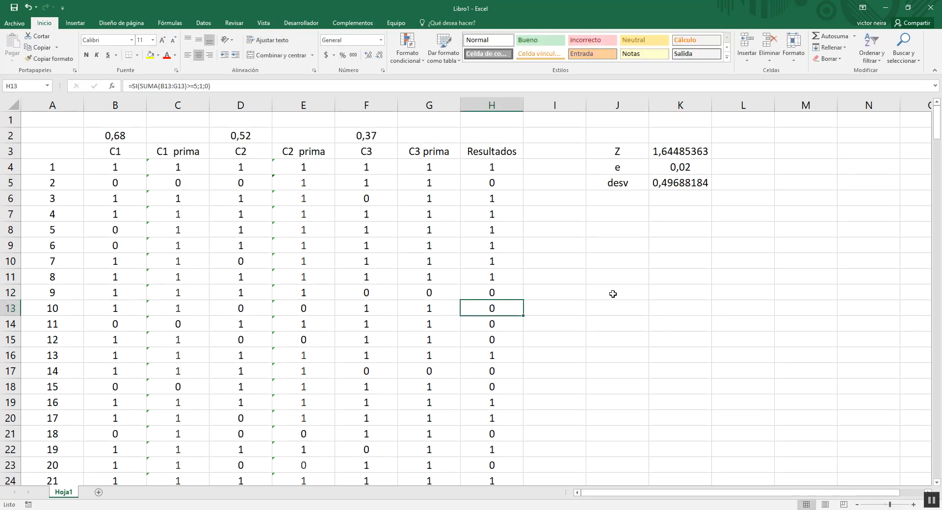
double_click(512, 415)
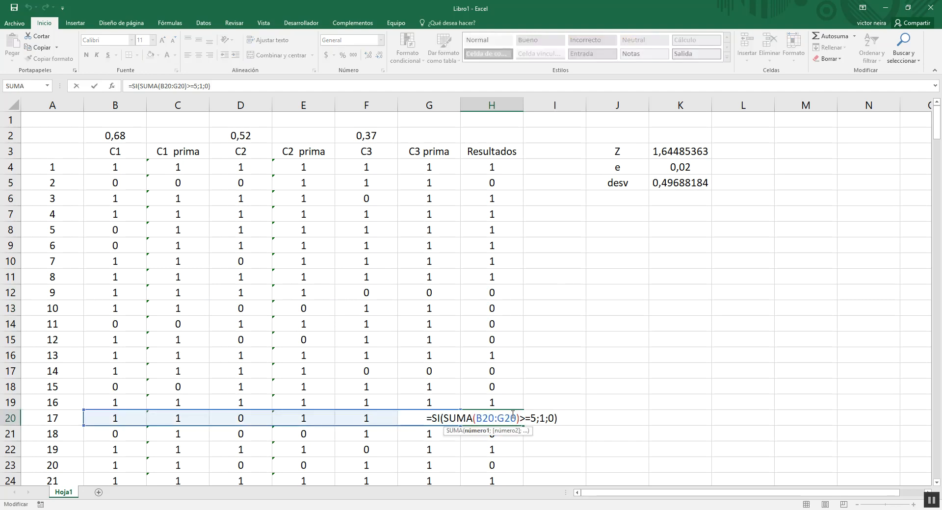
key("Return")
left_click(658, 321)
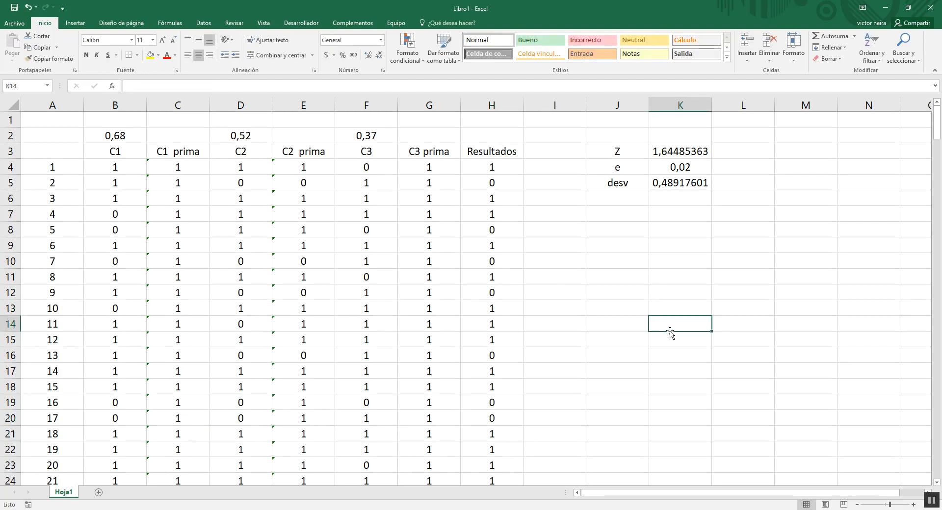
scroll(669, 326, "down", 6)
scroll(669, 326, "up", 6)
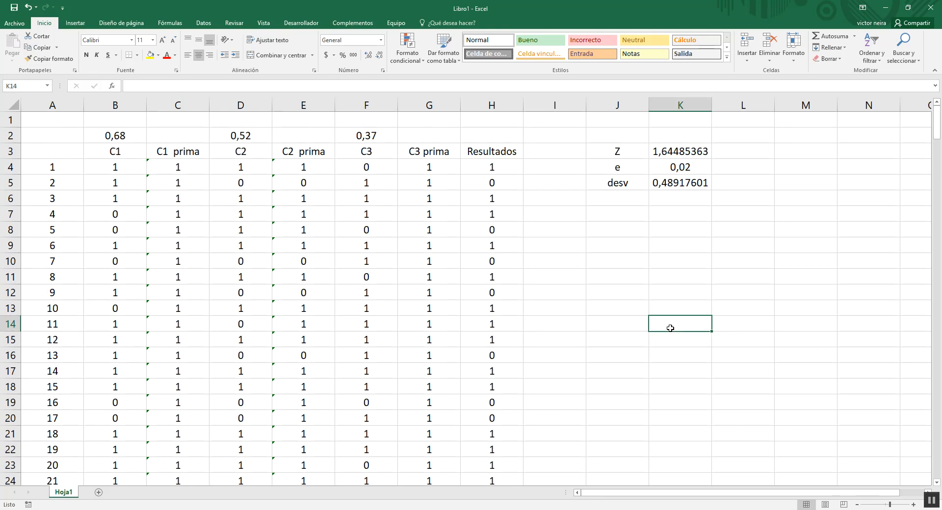
- Compute the average of the simulation results in J6 with =PROMEDIO(H4:H253)
left_click(632, 211)
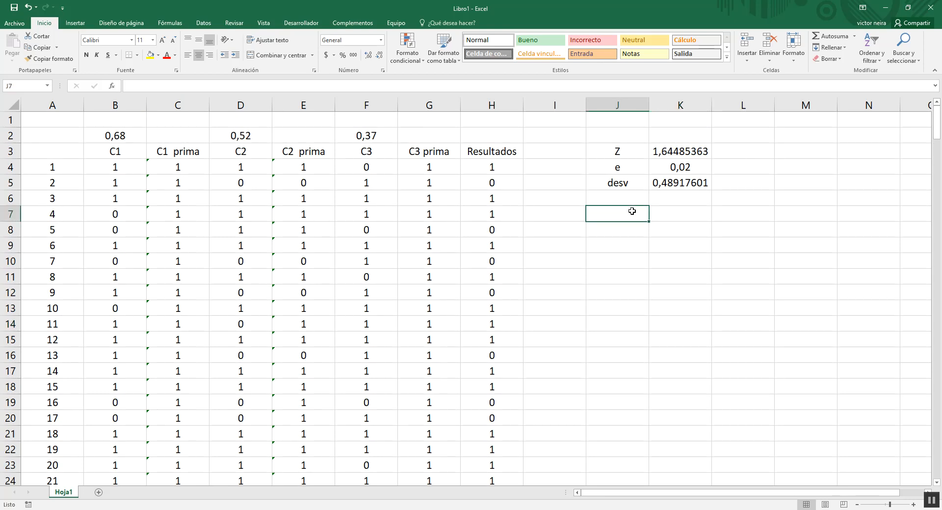
key("Up")
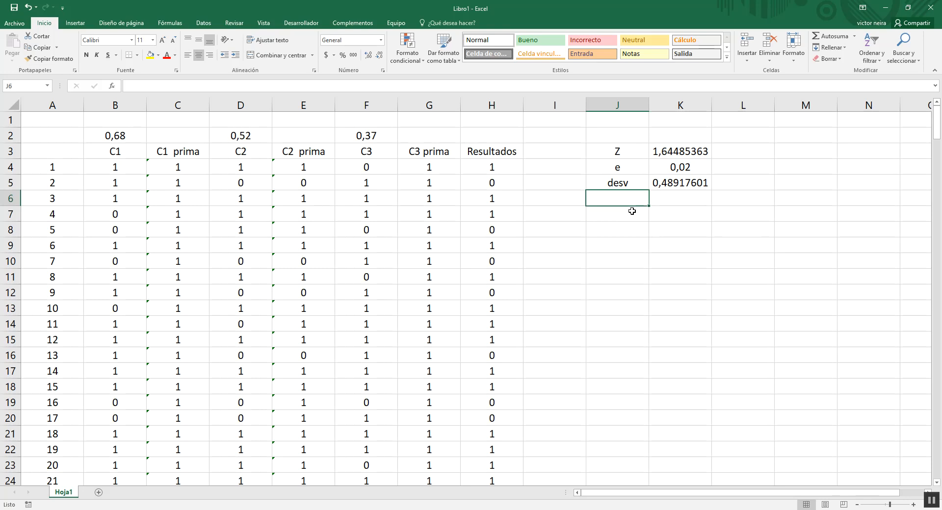
type("=p")
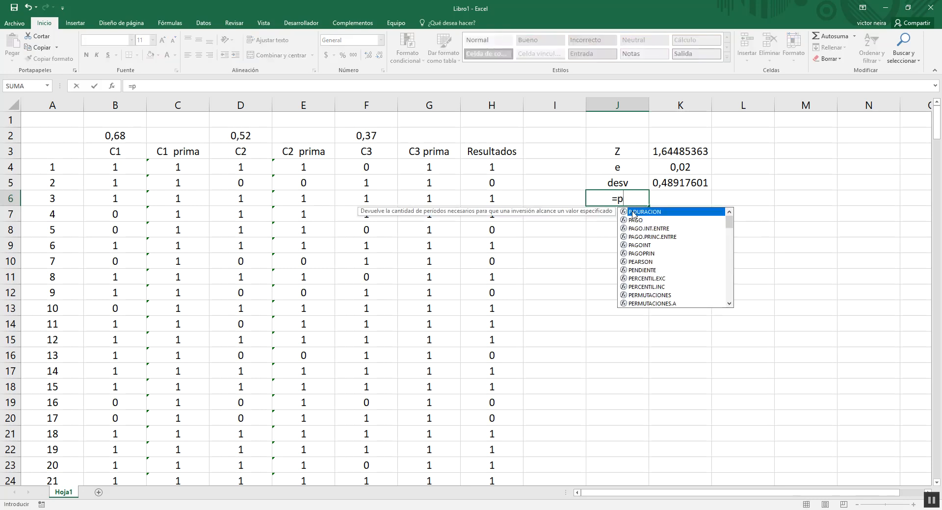
type("rom")
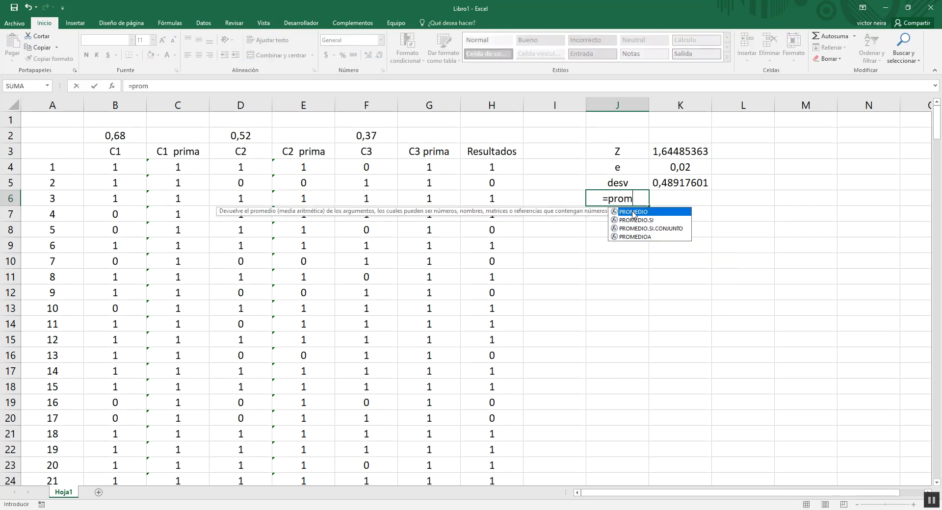
double_click(633, 212)
left_click(494, 167)
key("ctrl+shift+Down")
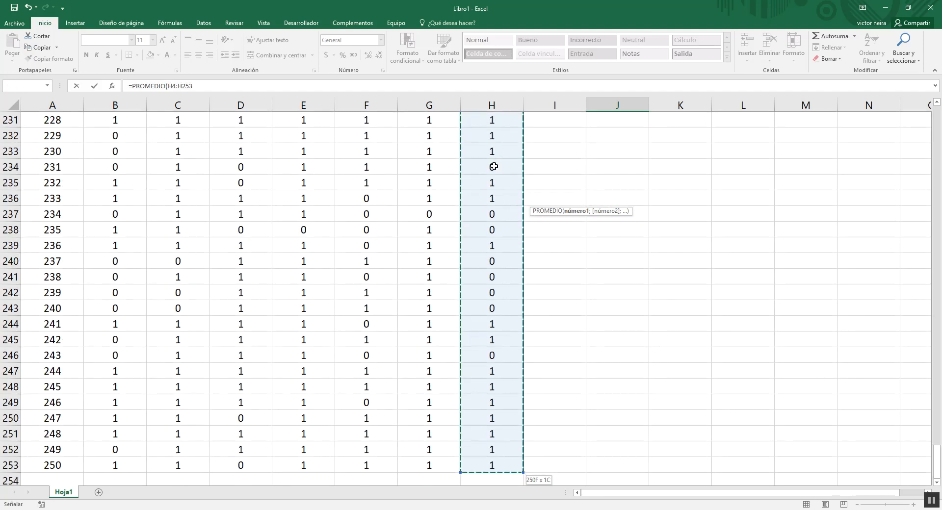
key("Return")
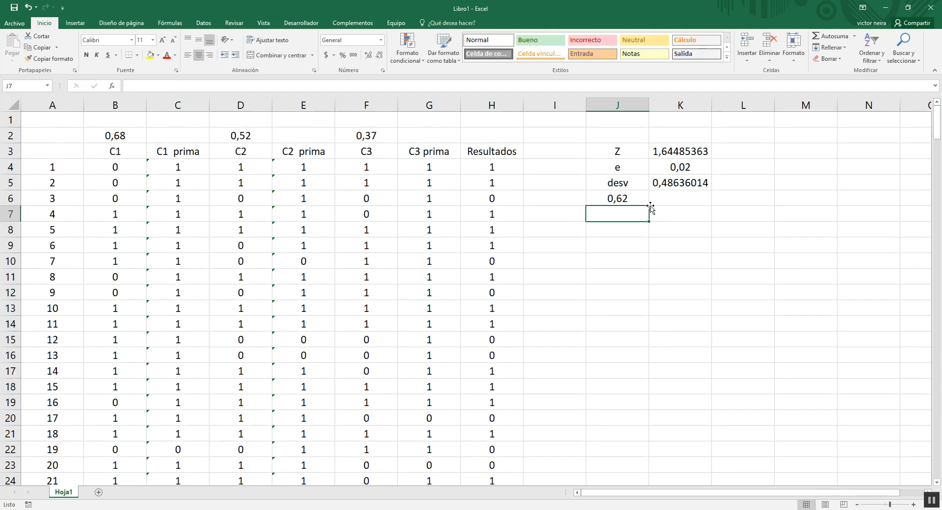
- Move the average formula from J6 to K6 and label J6 as "prom"
left_click(639, 202)
left_click_drag(639, 206, 677, 196)
left_click(623, 203)
type("prom")
key("Return")
left_click(637, 199)
left_click(626, 183)
left_click_drag(618, 153, 680, 198)
left_click(644, 227)
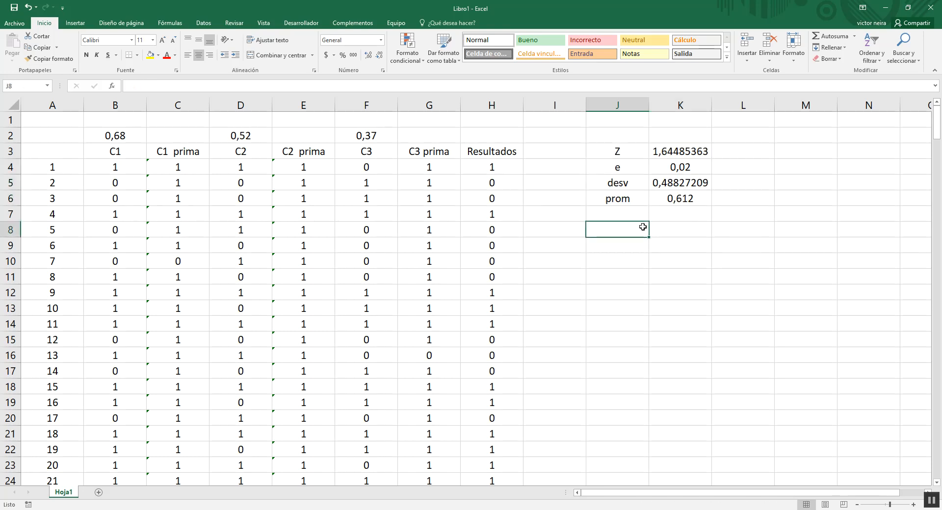
- Label M4 as "n" for the sample size and fill cell M5 with yellow
left_click(790, 167)
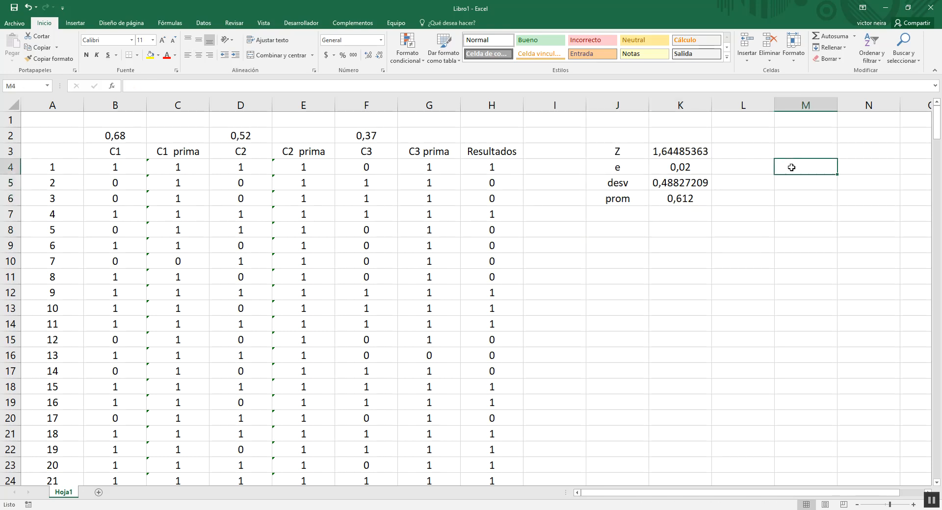
type("n")
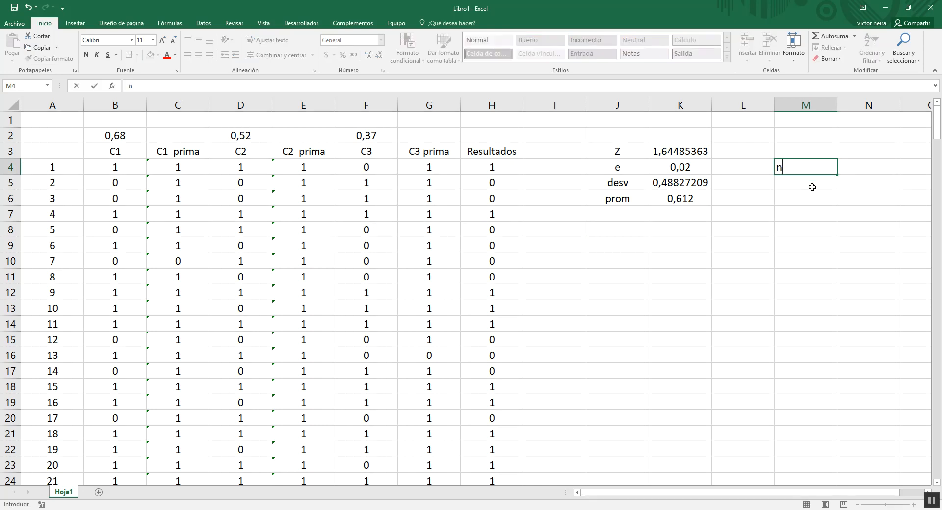
left_click(810, 185)
left_click(148, 56)
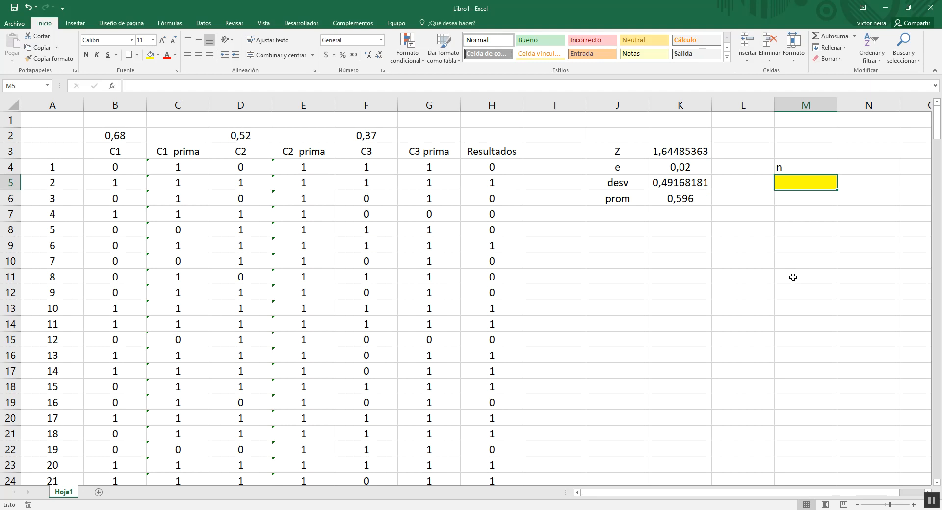
- Calculate the required sample size in M5 with =(K3*K3*K5*K5)/(K4*K4)
type("=")
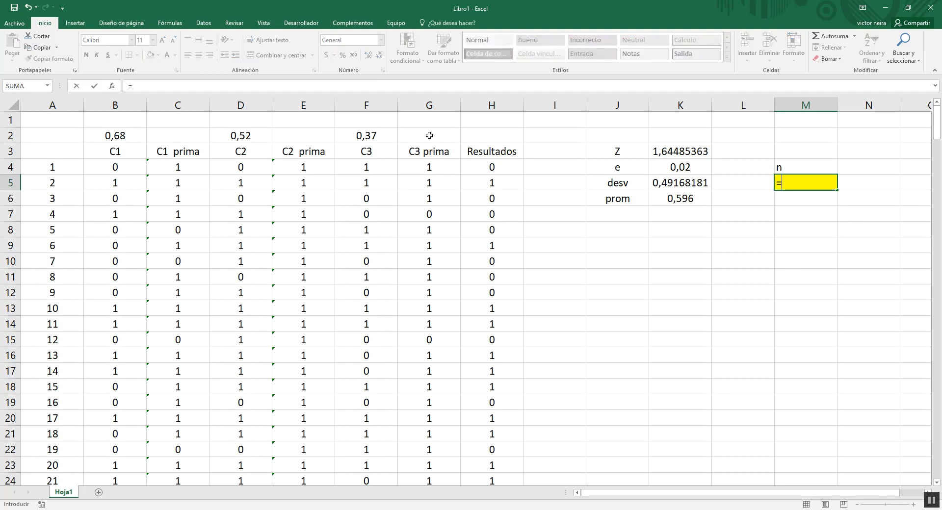
type("(")
left_click(661, 151)
type("*")
left_click(669, 153)
type("*")
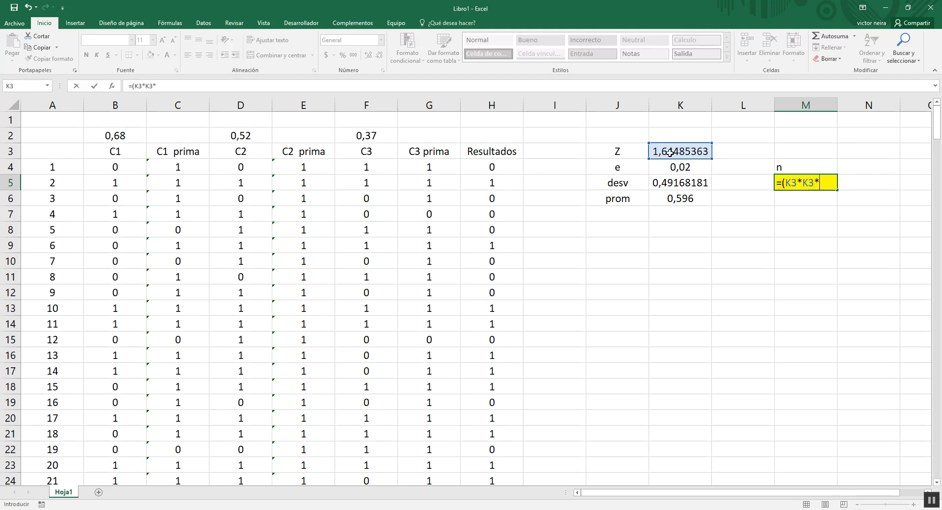
left_click(689, 182)
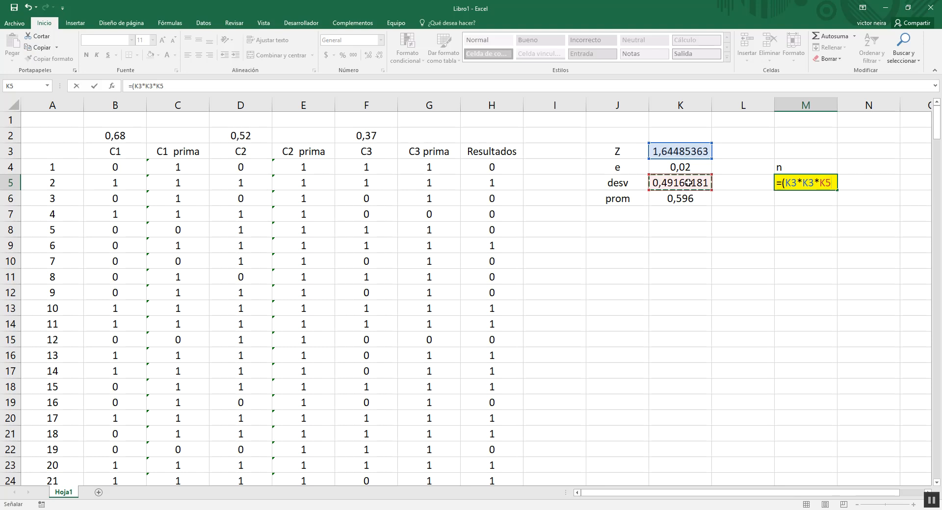
type("*")
left_click(689, 183)
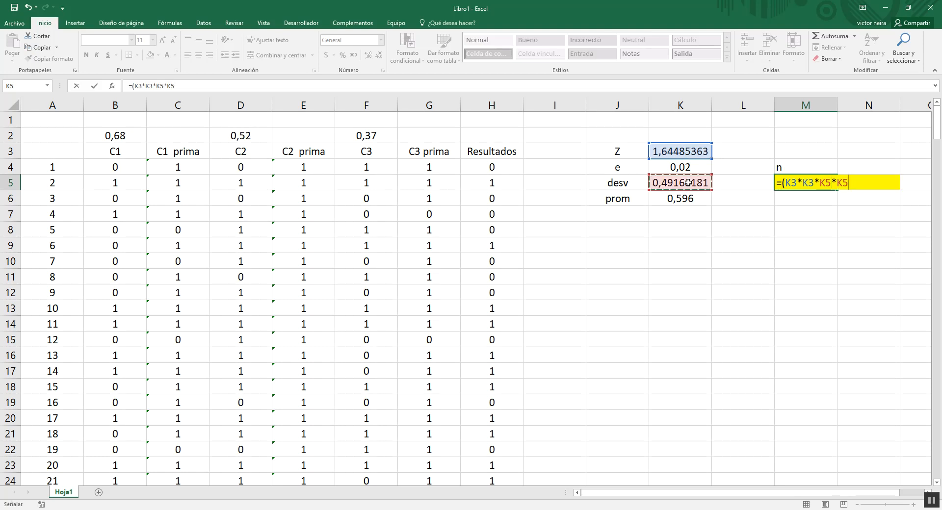
type(")/")
left_click(691, 173)
type("*")
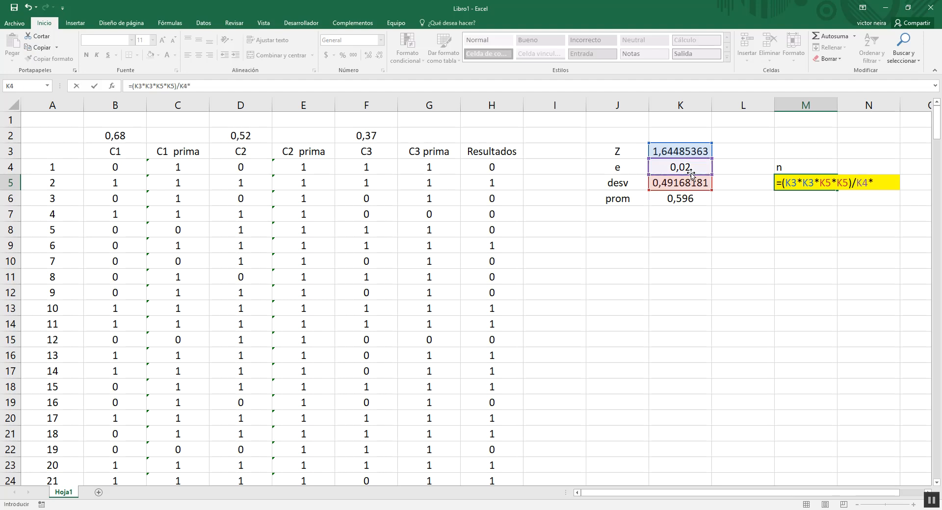
left_click(692, 173)
left_click(857, 183)
type("(")
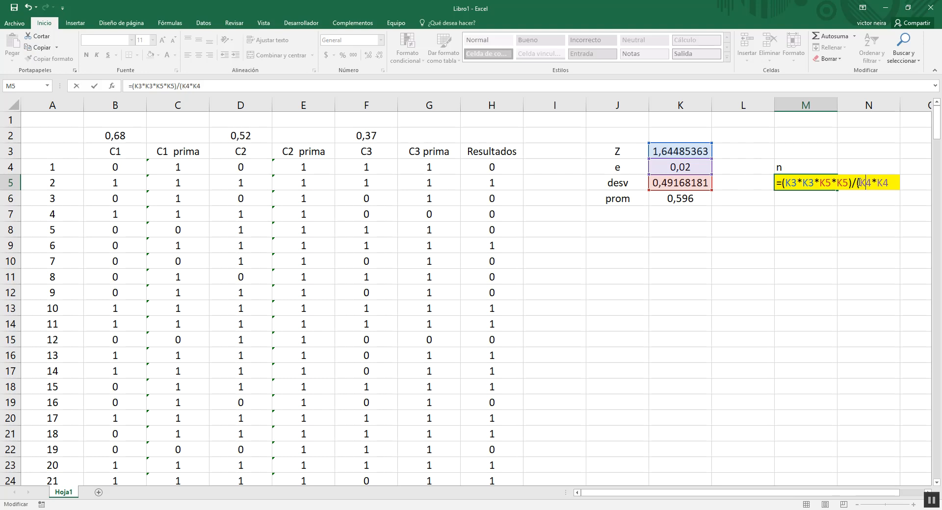
key("Return")
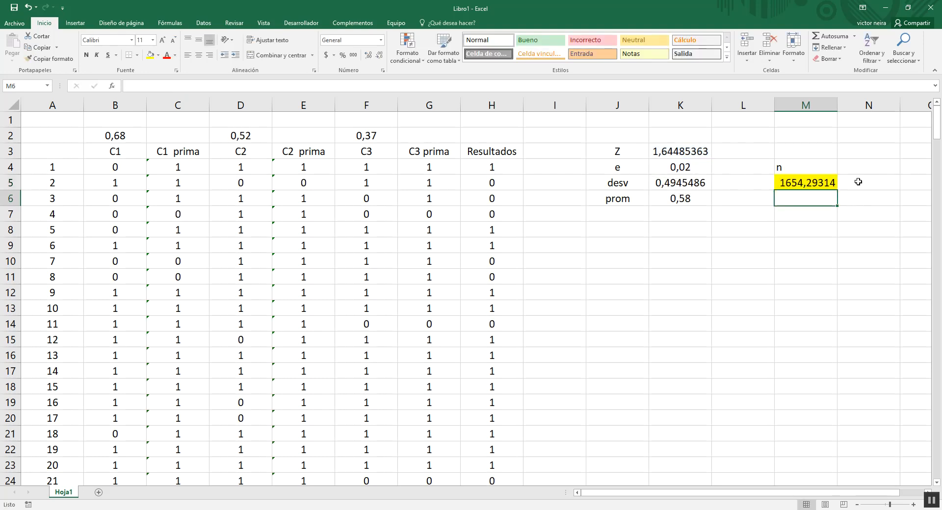
left_click(808, 184)
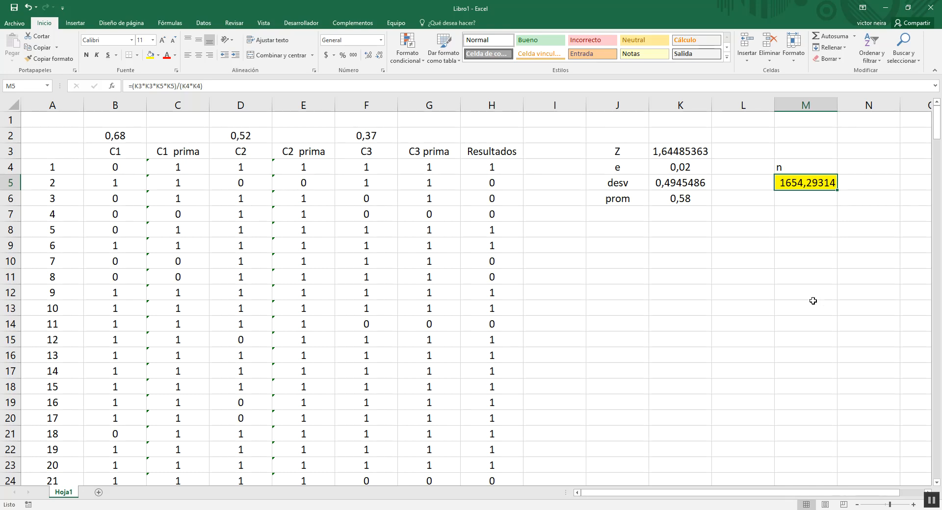
- Copy the sample size label and result from M4:M5 and paste them as fixed values into M2:M3
left_click_drag(797, 167, 794, 179)
key("ctrl+c")
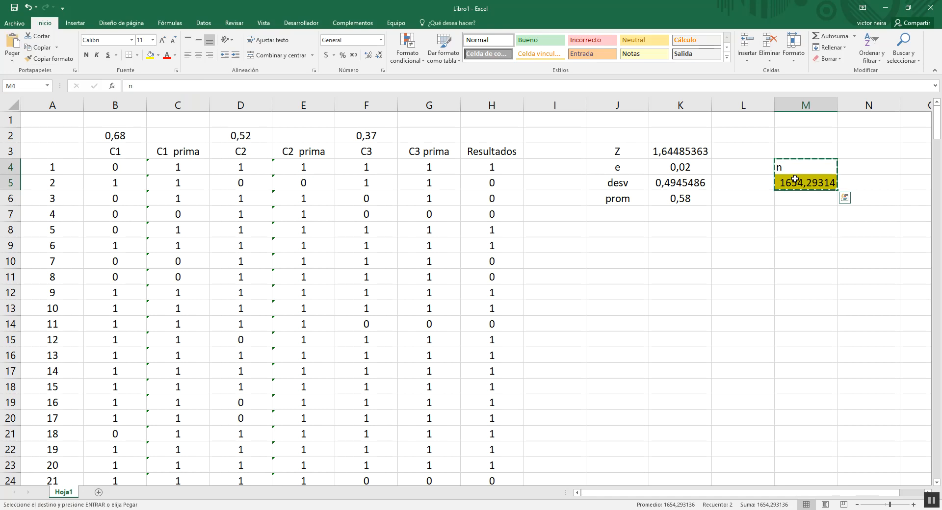
right_click(789, 145)
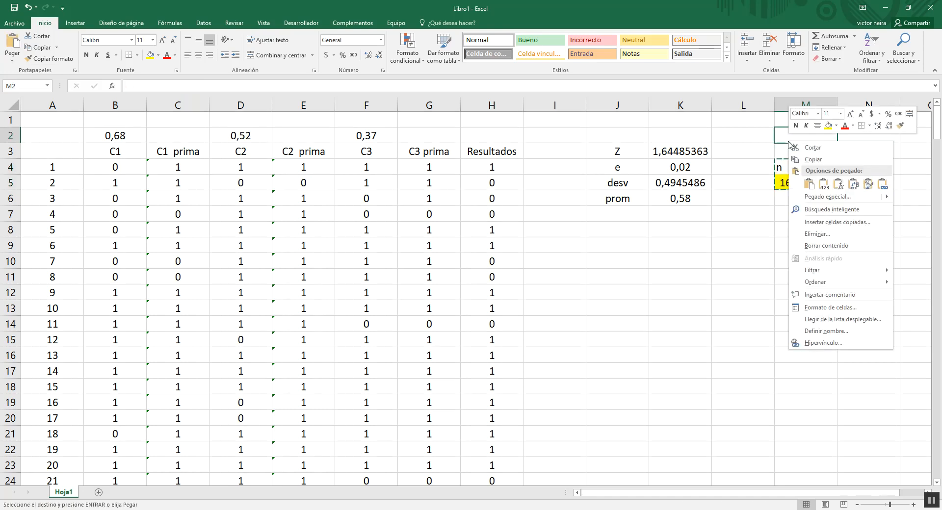
left_click(813, 196)
left_click(795, 243)
left_click(800, 151)
left_click(800, 183)
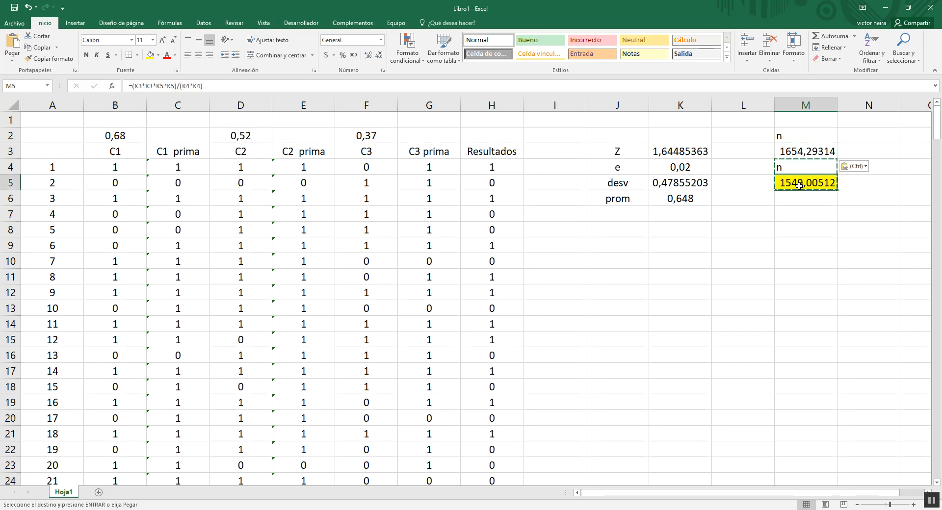
- Recalculate the random simulation and compare the fixed sample size in M3 with the formula result in M5
left_click_drag(486, 189, 490, 356)
left_click(811, 151)
double_click(601, 259)
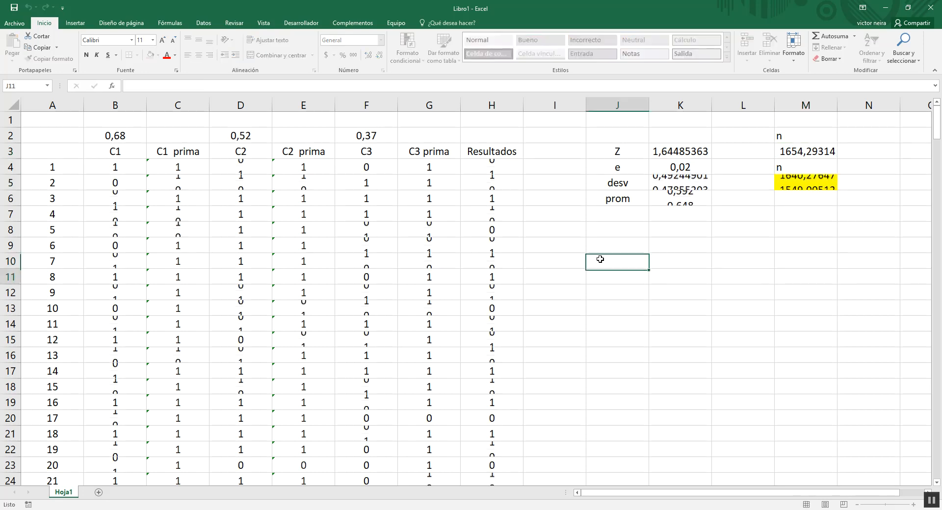
key("Return")
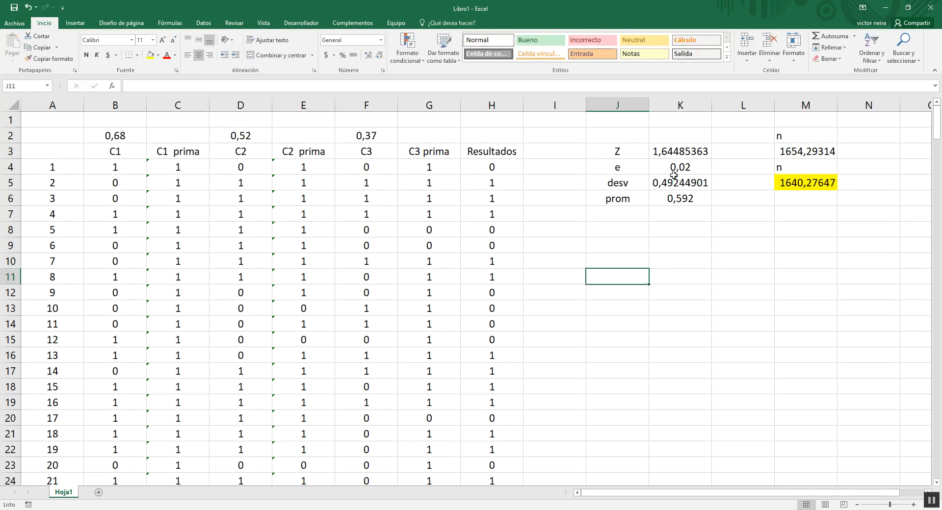
left_click(806, 153)
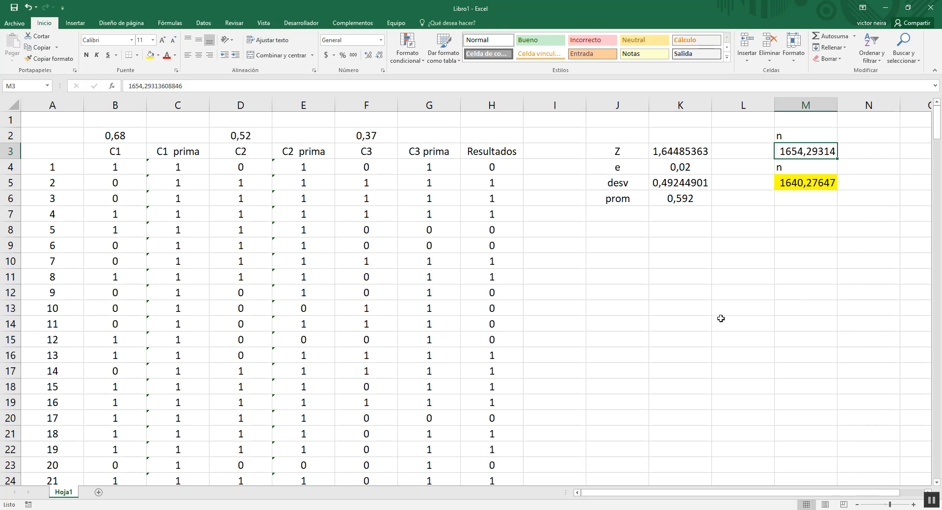
- Extend the run numbering in column A from 250 in A253 down to row 1657
scroll(582, 333, "down", 7)
scroll(581, 332, "down", 20)
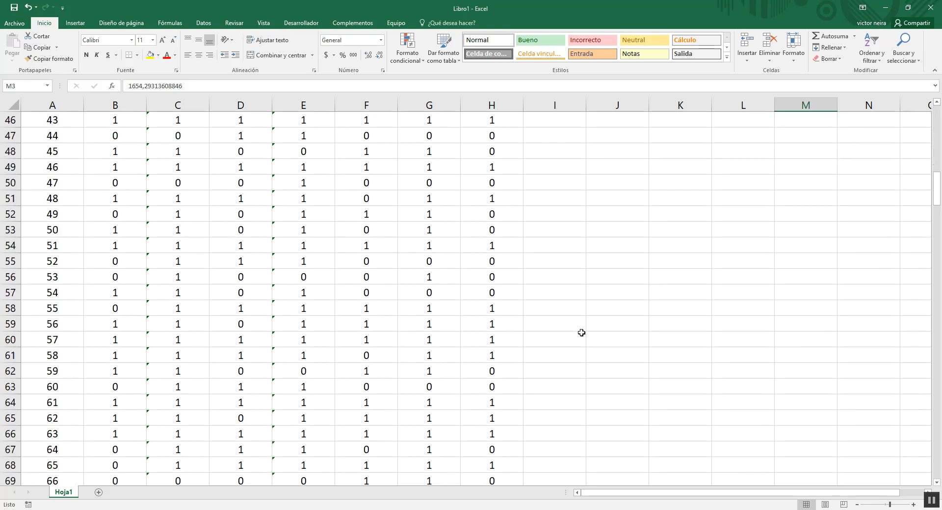
scroll(581, 332, "down", 20)
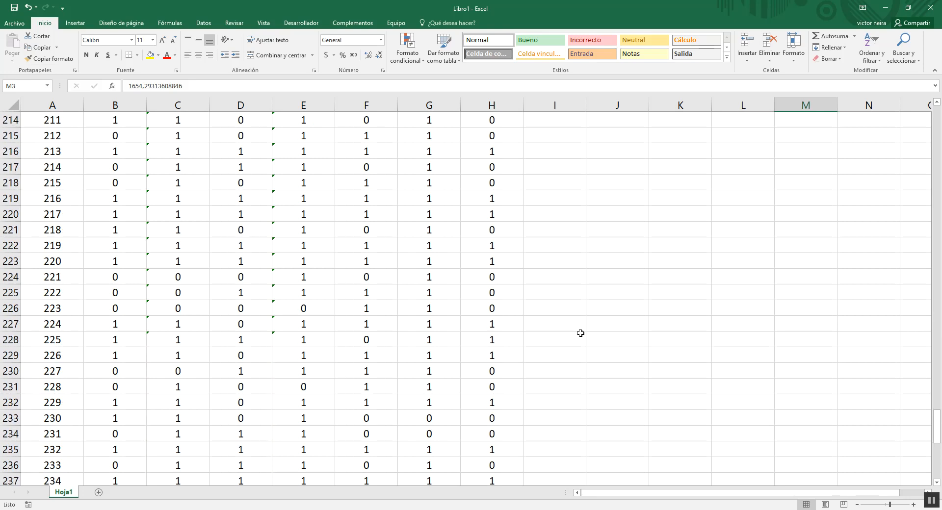
scroll(54, 186, "up", 2)
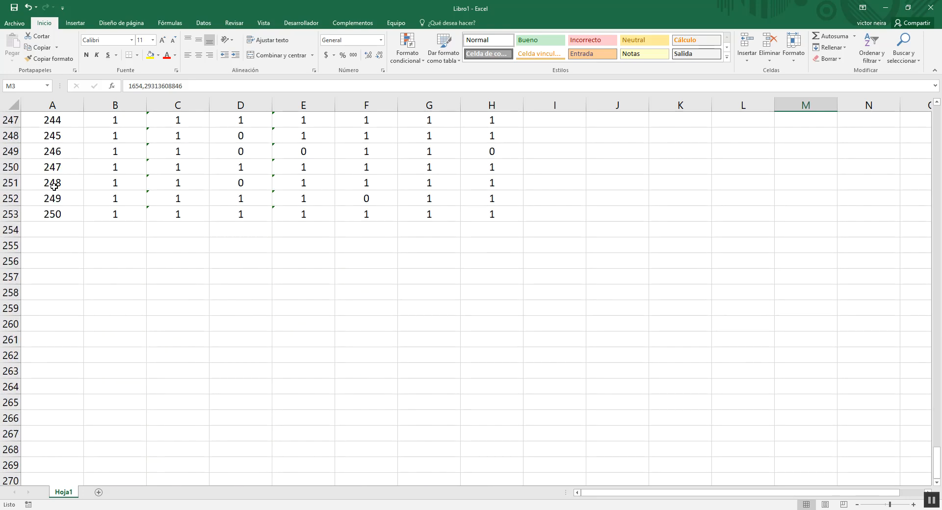
left_click(62, 214)
left_click_drag(83, 221, 85, 360)
left_click_drag(84, 402, 76, 314)
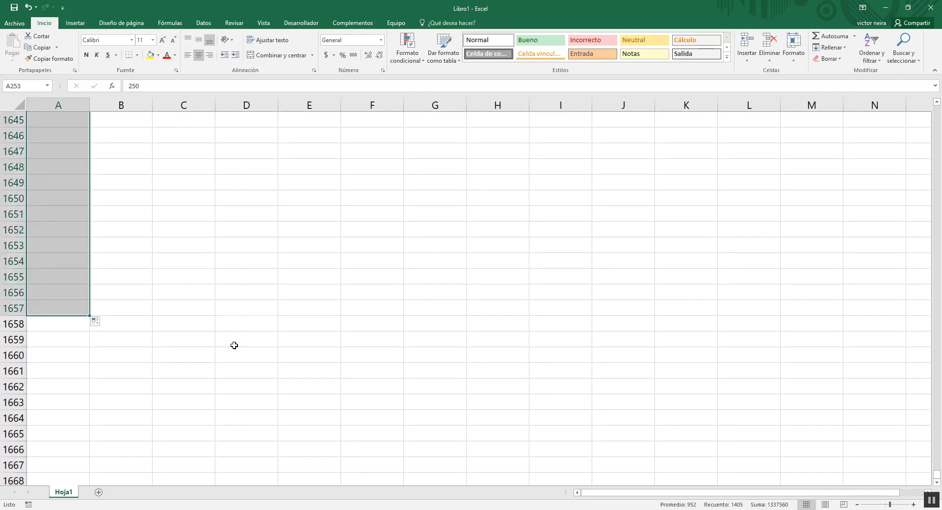
- Extend the simulation formulas in columns B to H from row 253 down through row 1657
left_click_drag(937, 474, 924, 109)
left_click_drag(122, 172, 495, 169)
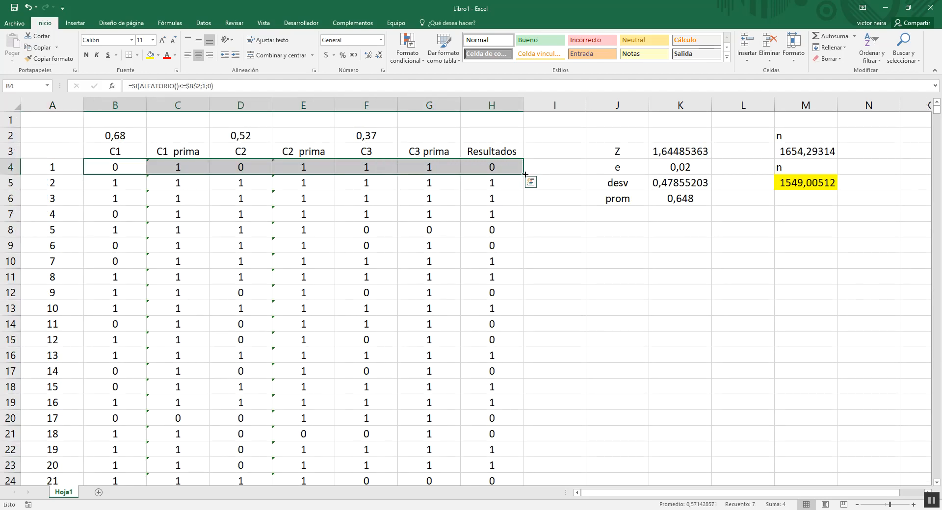
double_click(525, 174)
scroll(574, 349, "down", 20)
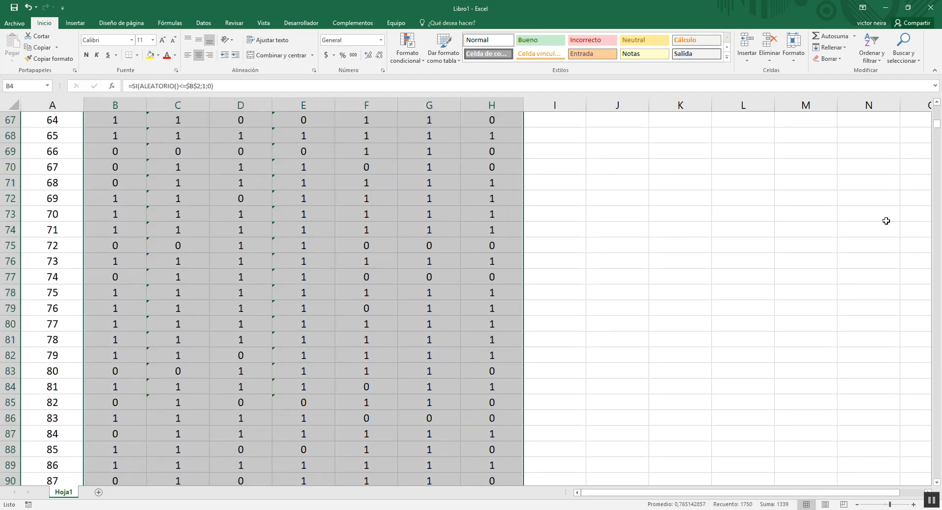
left_click_drag(937, 124, 941, 165)
left_click_drag(122, 241, 526, 254)
double_click(524, 254)
left_click_drag(938, 166, 935, 104)
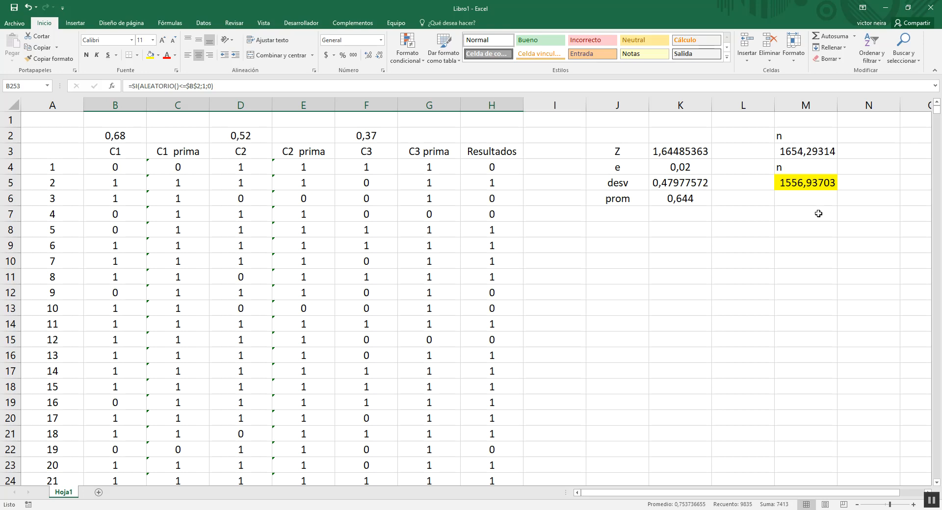
- Enter the heading "Intervalso confianza" in J10 for the confidence interval section
left_click(622, 279)
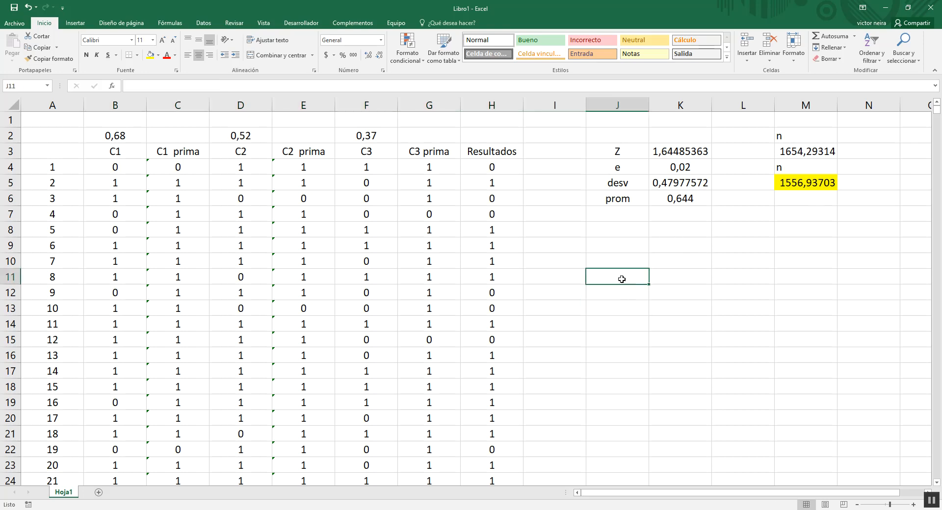
left_click(611, 256)
type("Int")
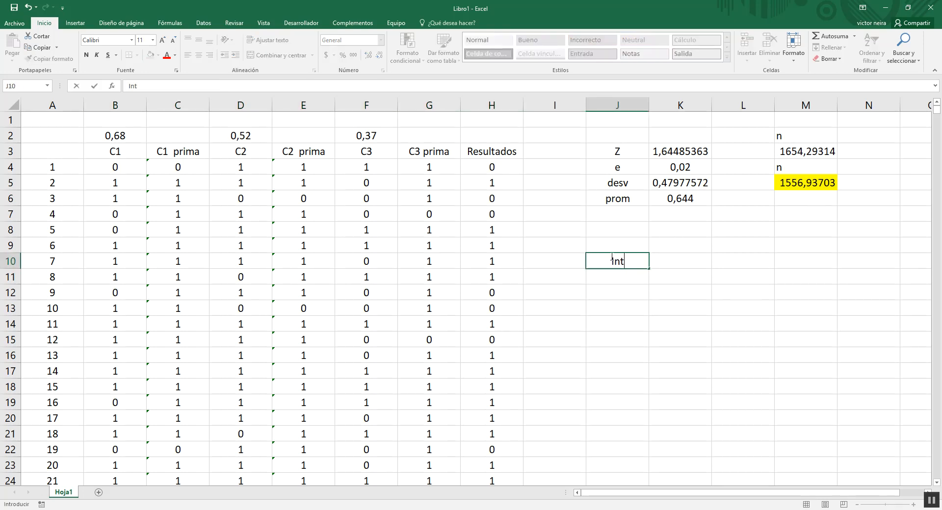
type("ervalso confianza")
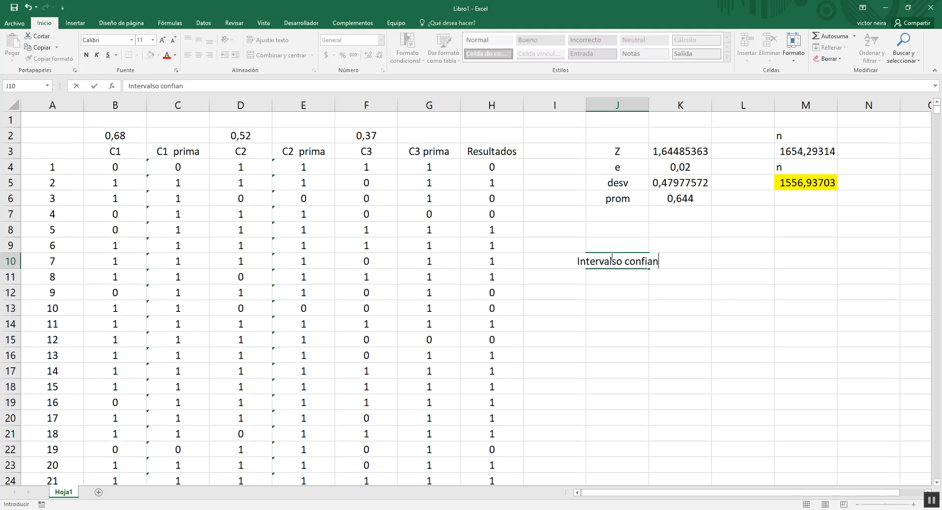
key("Return")
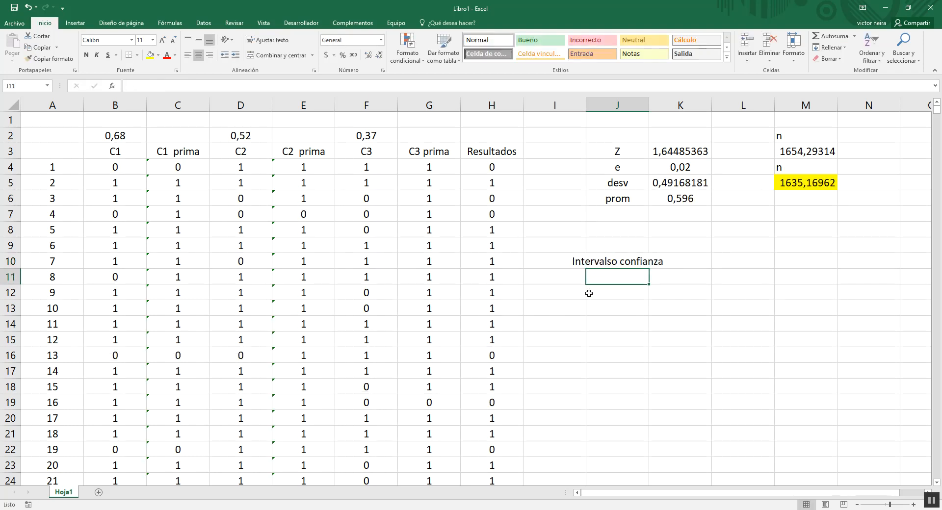
- Correct the J10 heading to "Intervalos confianza" and merge and center it across J10:K10
double_click(607, 261)
key("Delete")
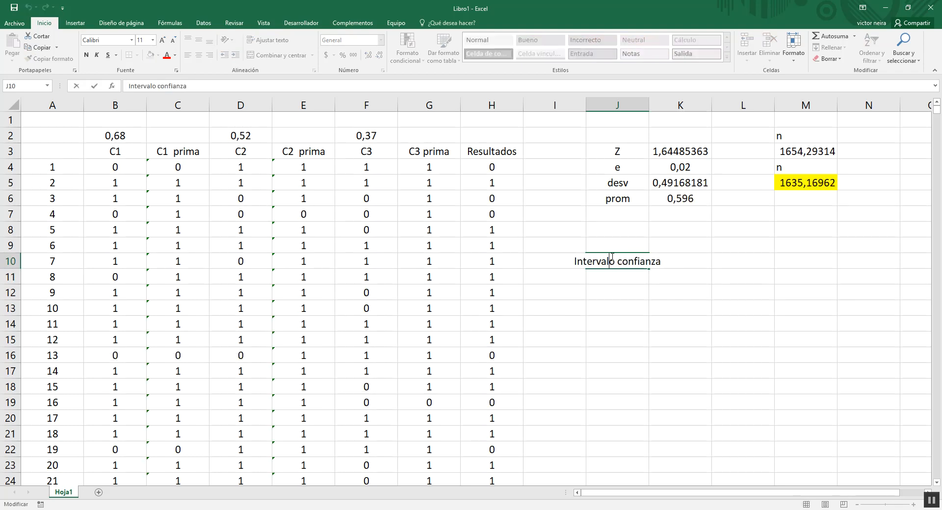
type("s")
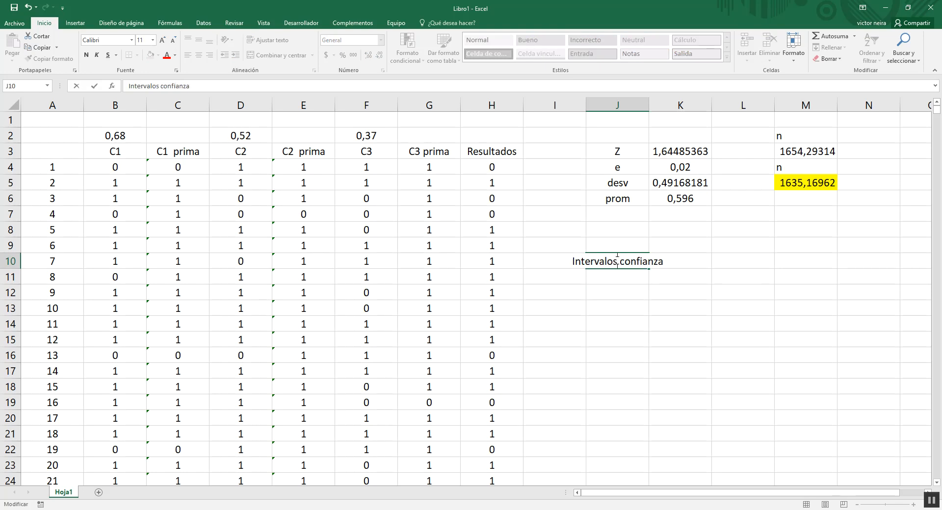
left_click(625, 293)
left_click_drag(604, 260, 680, 261)
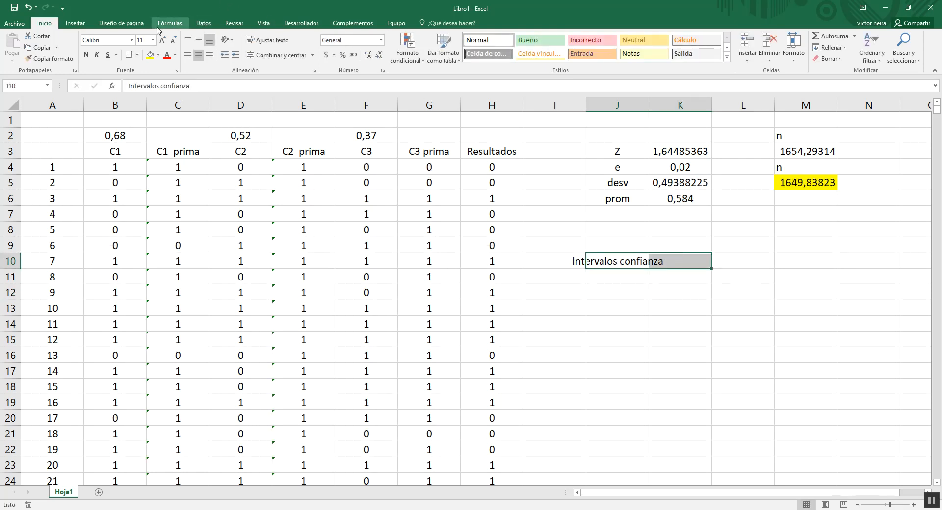
left_click(275, 55)
left_click(669, 326)
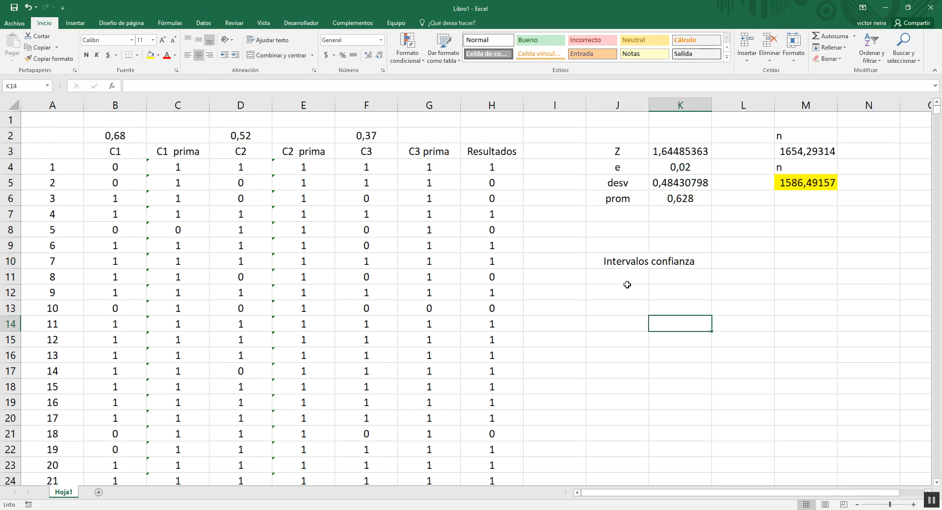
- Copy the Z label and its value from J3:K3 into J12:K12 under the confidence interval heading
left_click(624, 293)
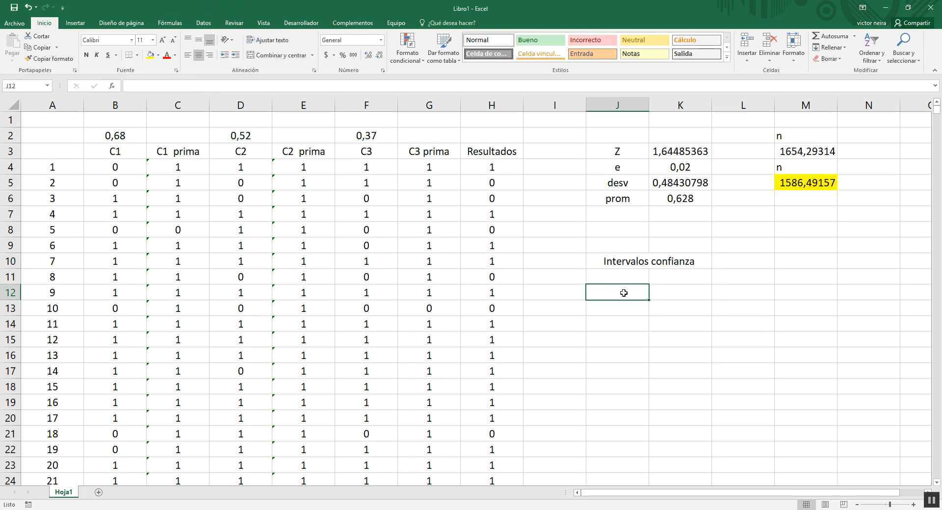
left_click_drag(627, 153, 665, 153)
key("ctrl+c")
left_click(633, 297)
key("ctrl+v")
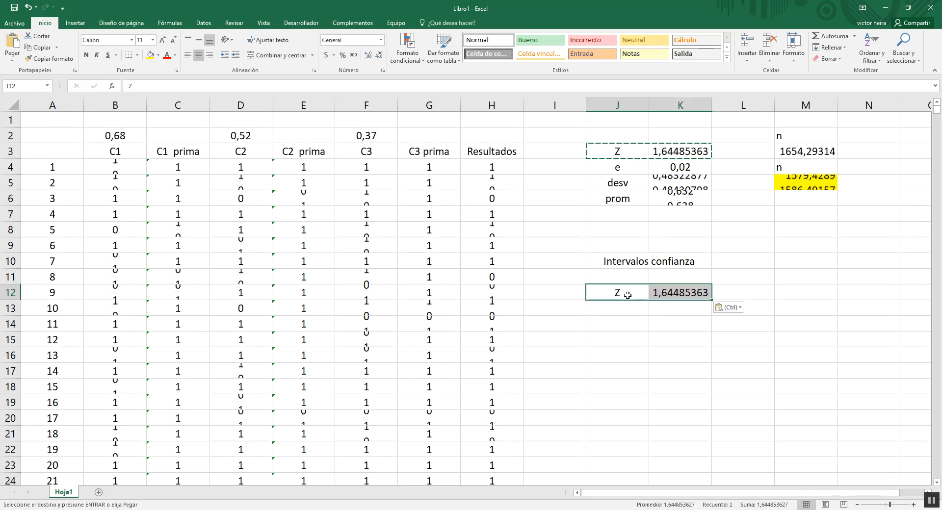
- Label J13 "desv" and calculate the standard deviation of all results in K13 with =DESVEST(H4:H1657)
left_click(621, 311)
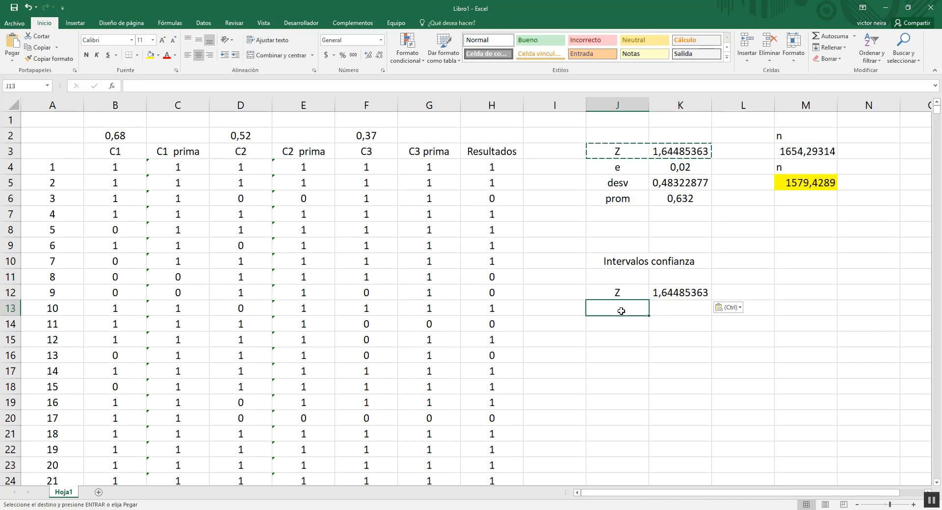
type("desv")
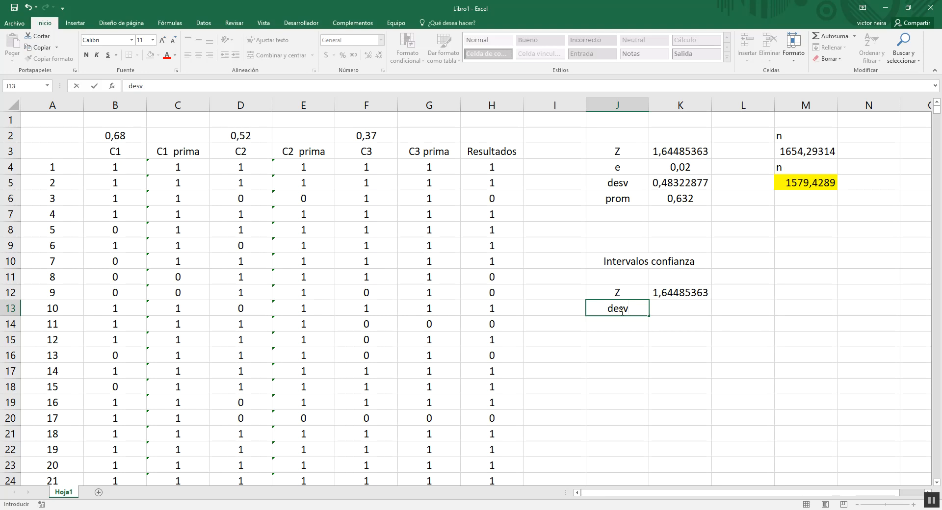
key("Tab")
type("=")
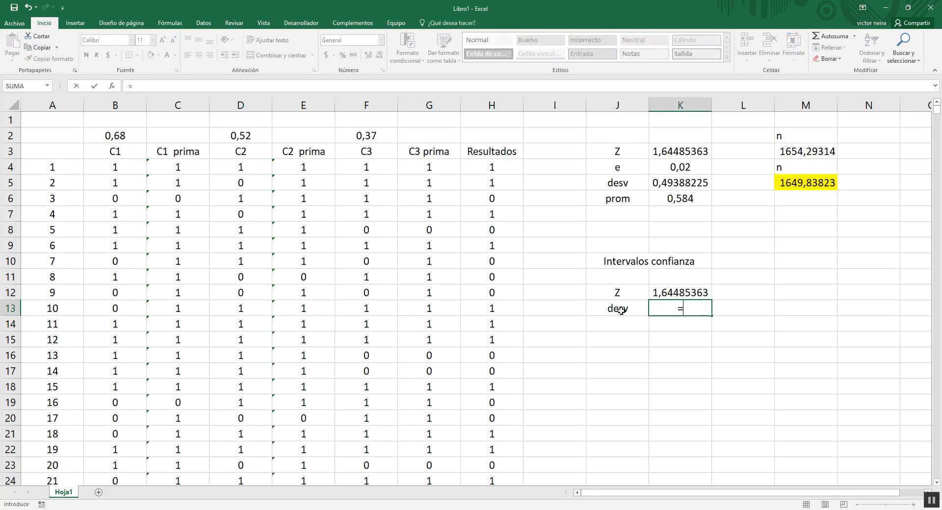
type("desv")
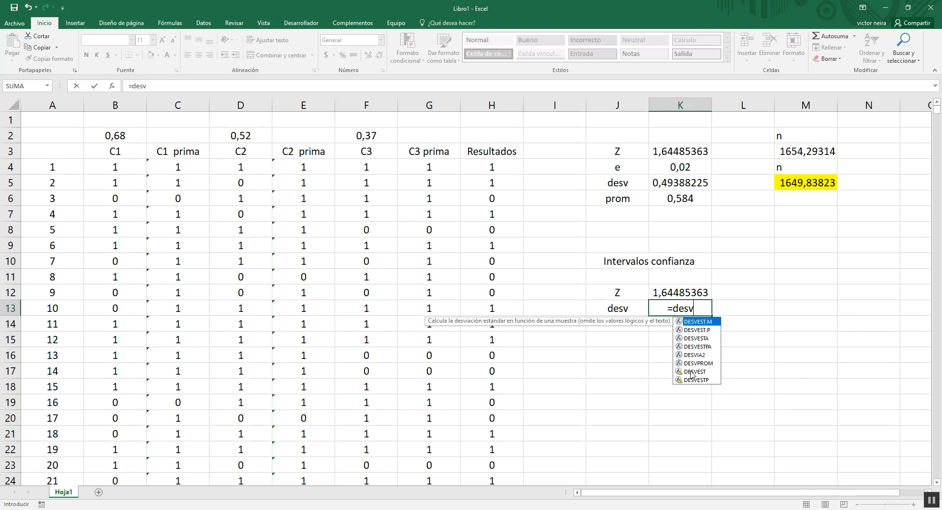
double_click(691, 373)
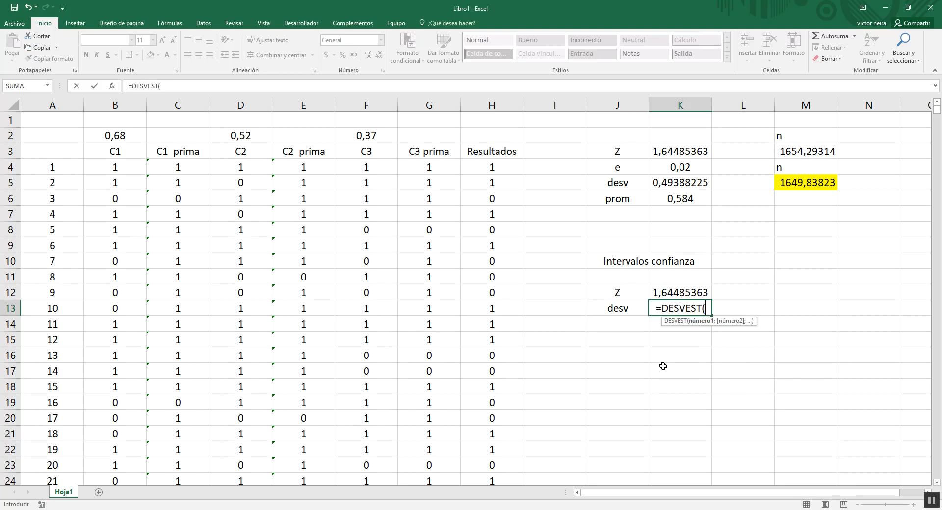
left_click(503, 170)
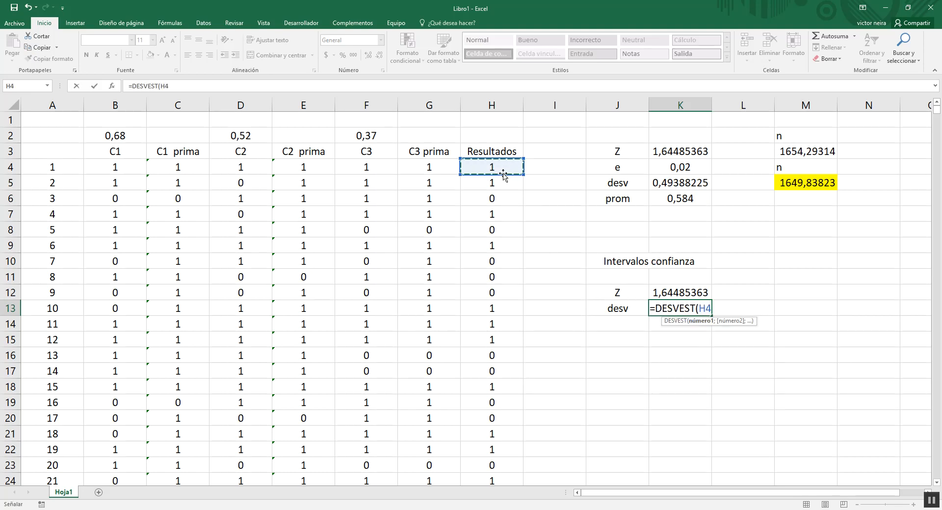
key("ctrl+shift+Down")
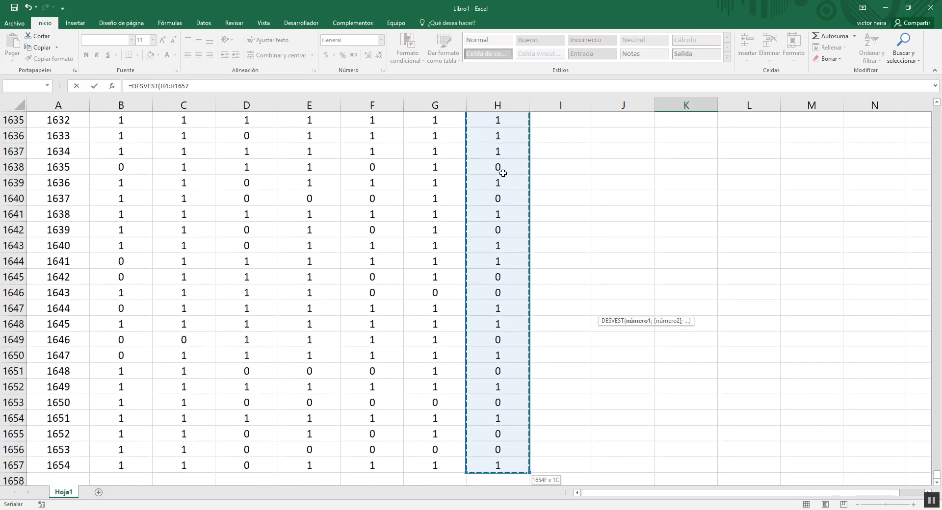
key("Return")
scroll(588, 338, "up", 4)
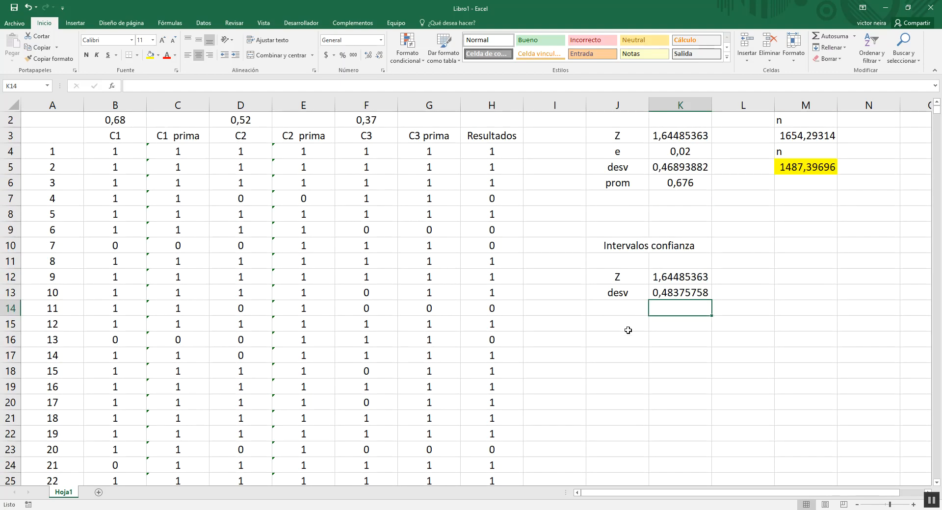
left_click(678, 296)
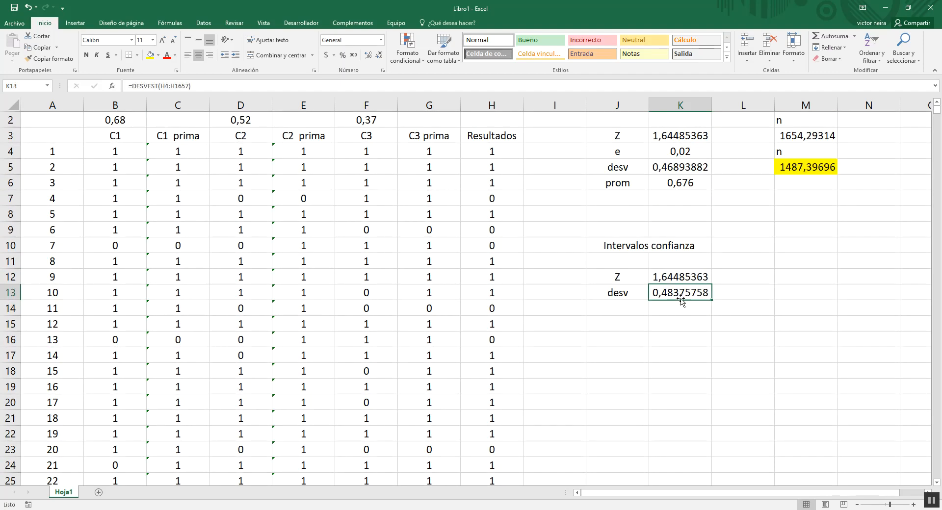
- Label J14 "prom" and calculate the average of all results in K14 with PROMEDIO over H4:H1657
left_click(627, 303)
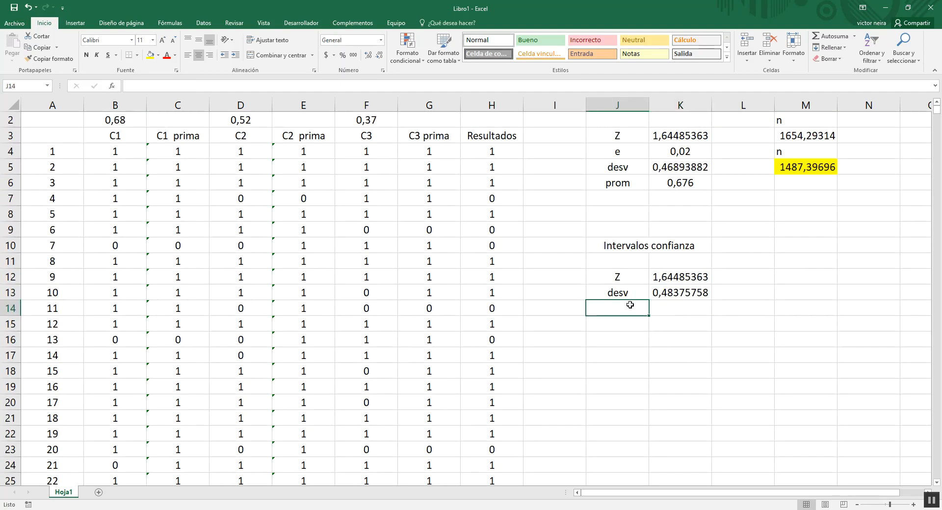
type("prom")
key("Return")
key("Up")
key("Right")
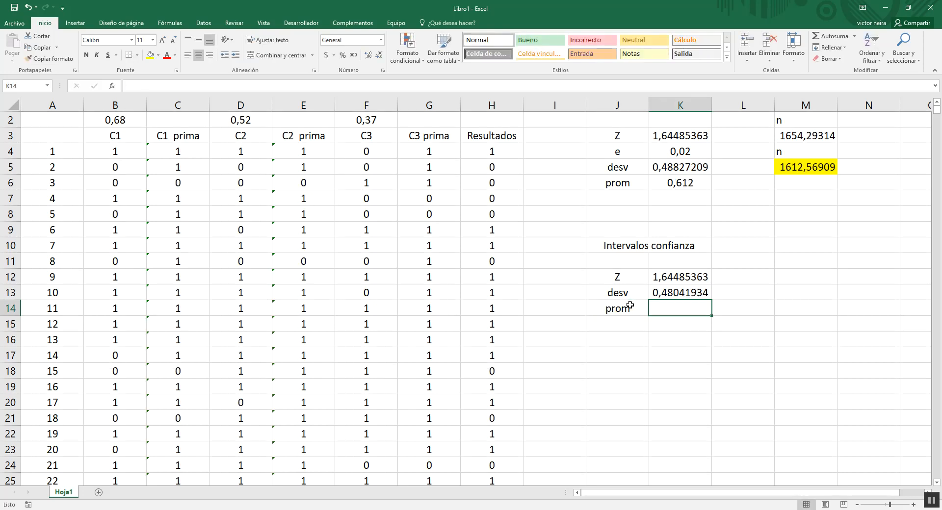
type("=pr")
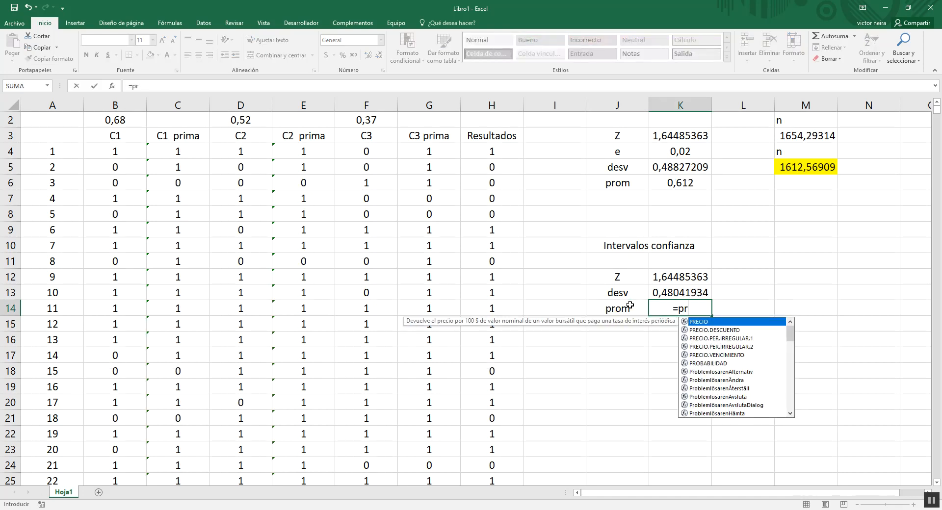
type("om")
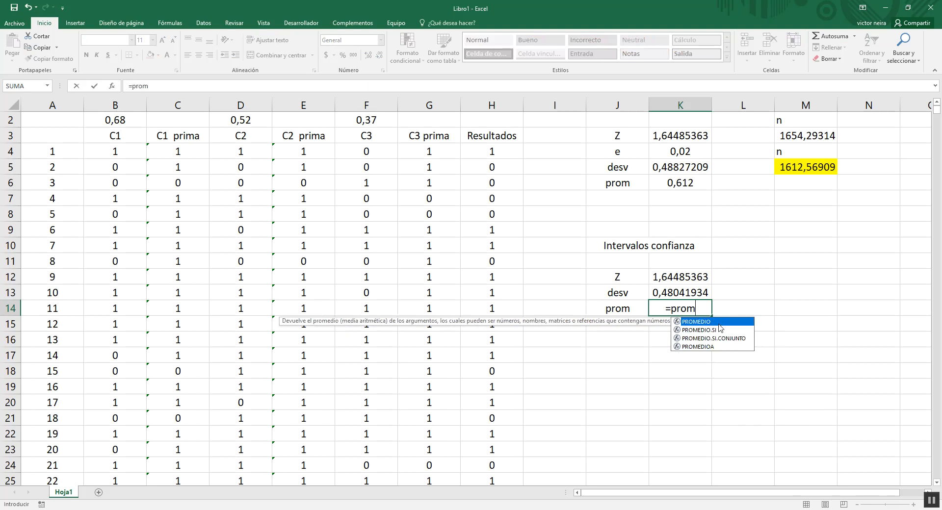
key("Tab")
left_click(489, 151)
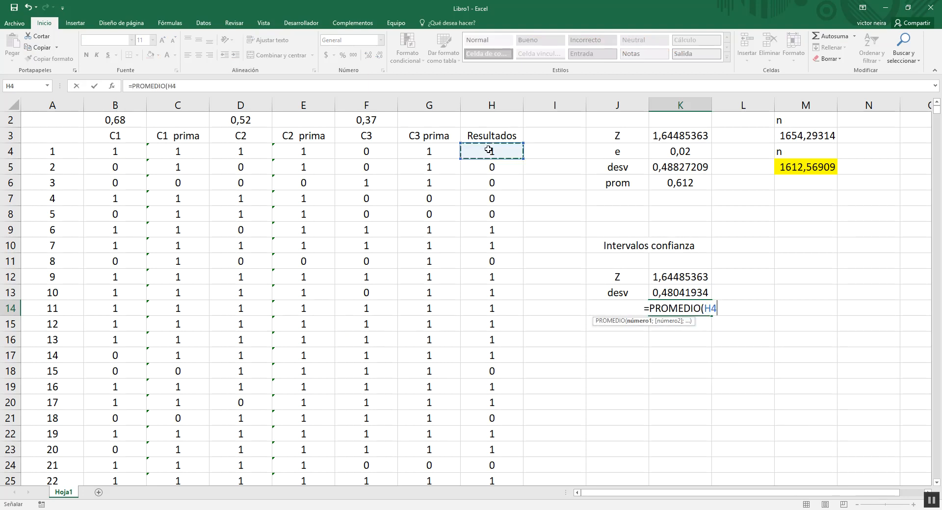
key("ctrl+shift+Down")
key("Return")
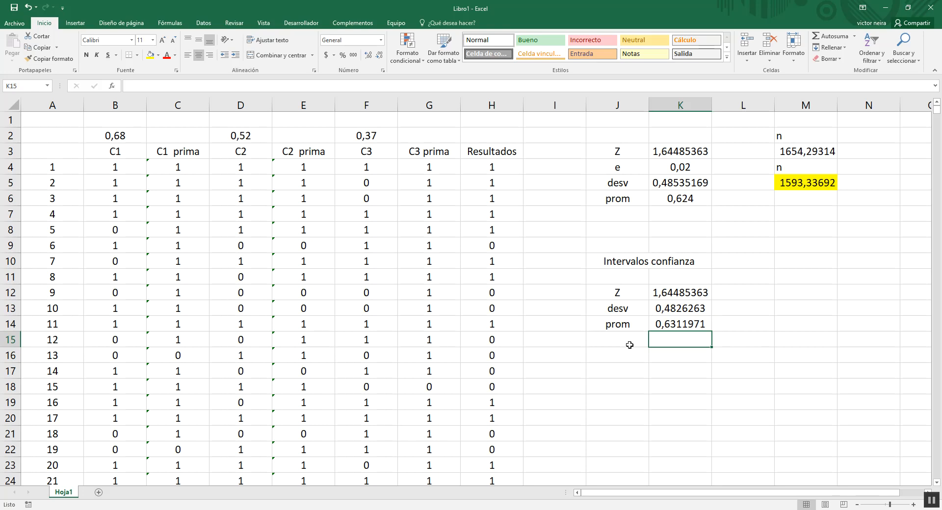
- Label J15 "n" and enter the sample size 1654 in K15, based on the fixed value in M3
left_click(792, 151)
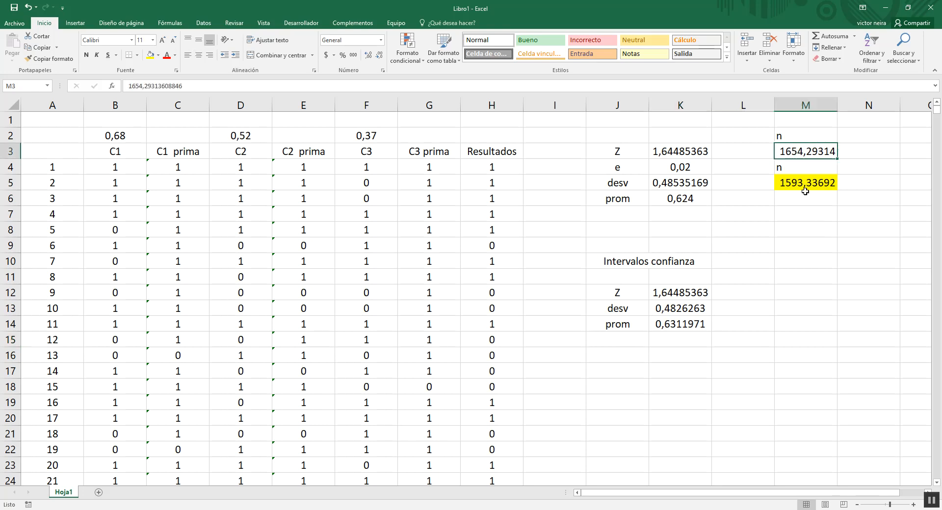
left_click(620, 350)
left_click(614, 339)
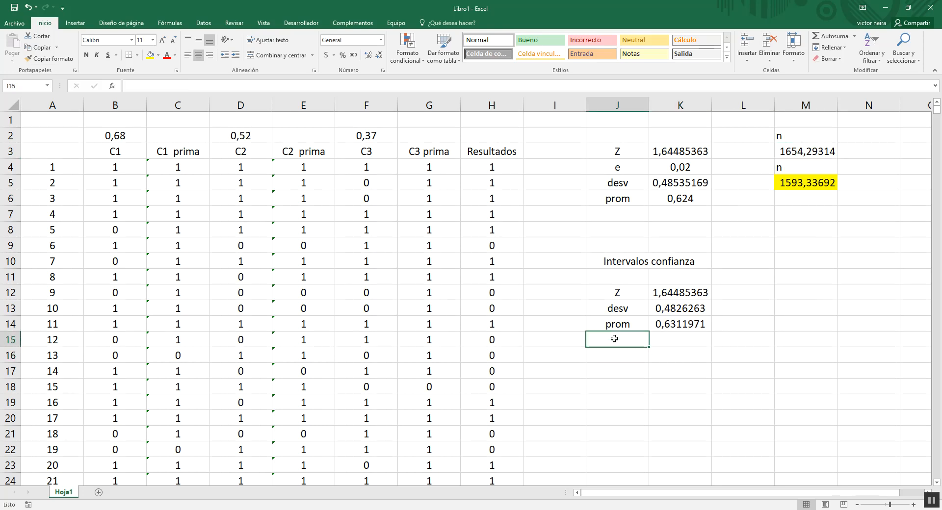
key("Tab")
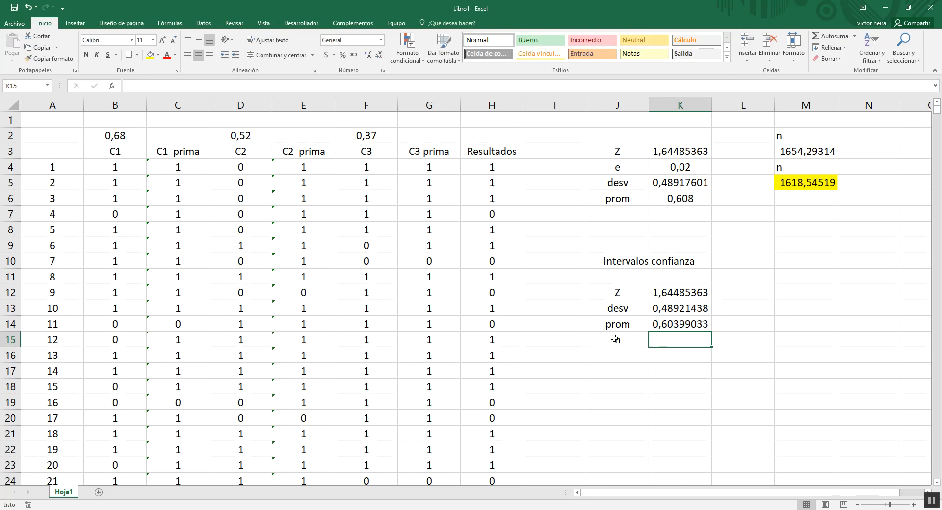
type("=1654")
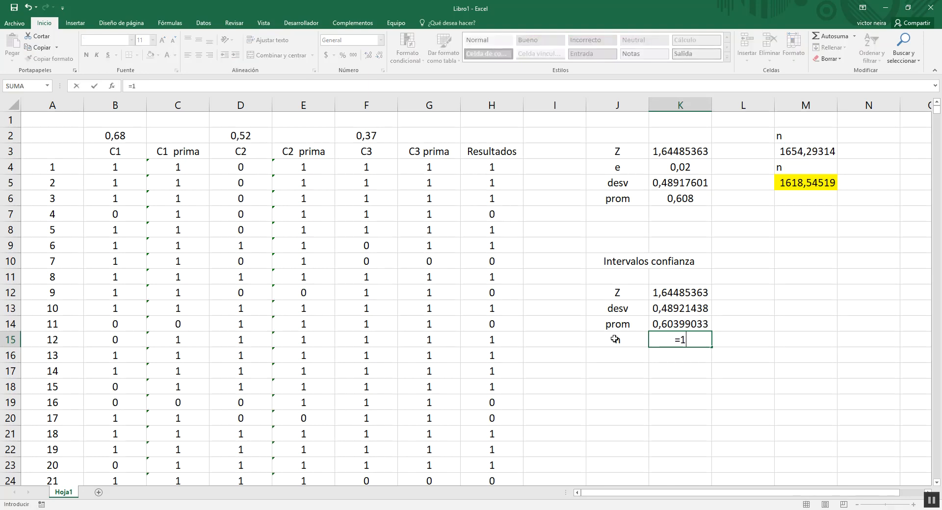
key("Return")
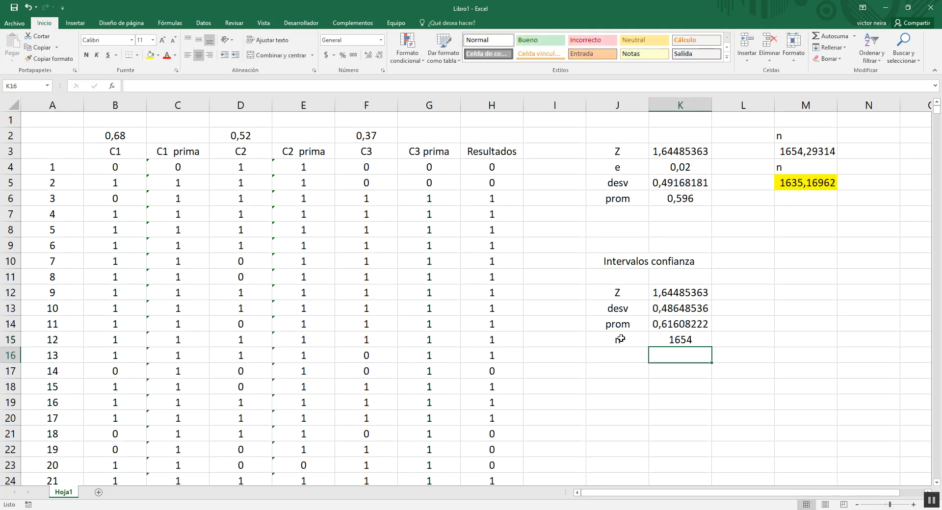
left_click(662, 342)
left_click(651, 401)
left_click_drag(619, 284, 703, 345)
- Enter the labels "Limite sup" in J17 and "Limite inf" in J18 for the confidence interval bounds
left_click(626, 368)
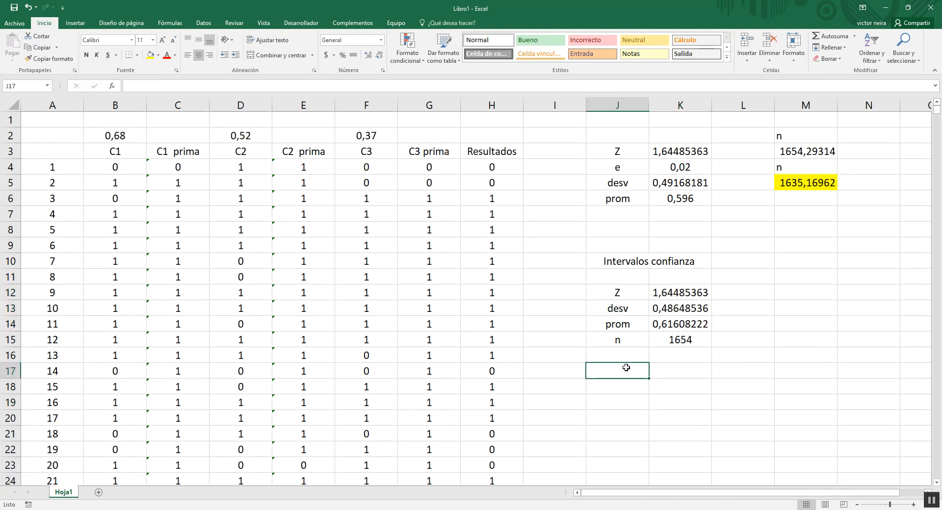
type("IC")
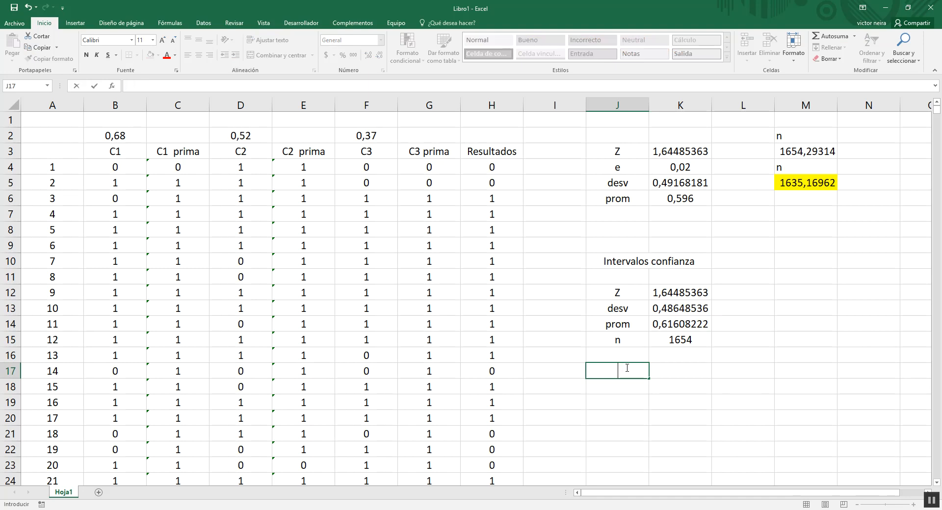
type("mite suo")
key("BackSpace")
type("perios")
key("BackSpace")
key("BackSpace")
key("BackSpace")
key("BackSpace")
key("BackSpace")
key("Return")
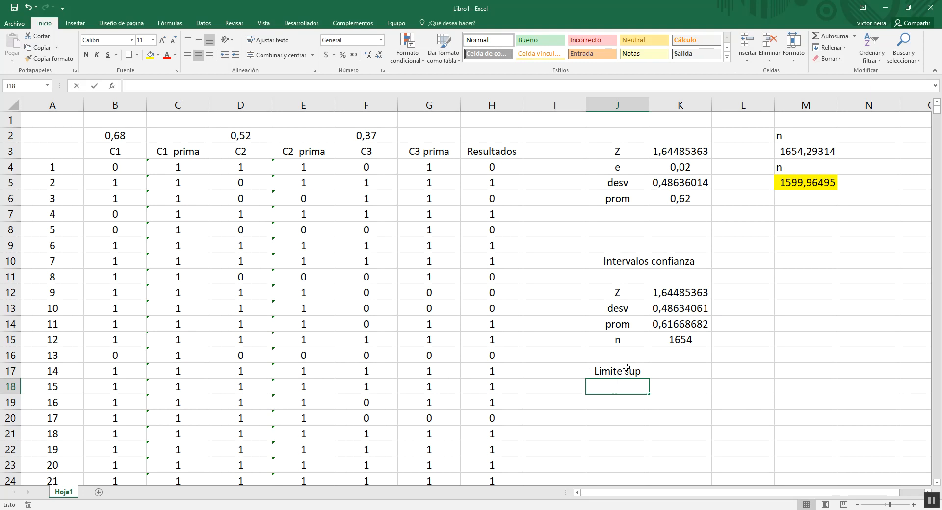
type("Limite ")
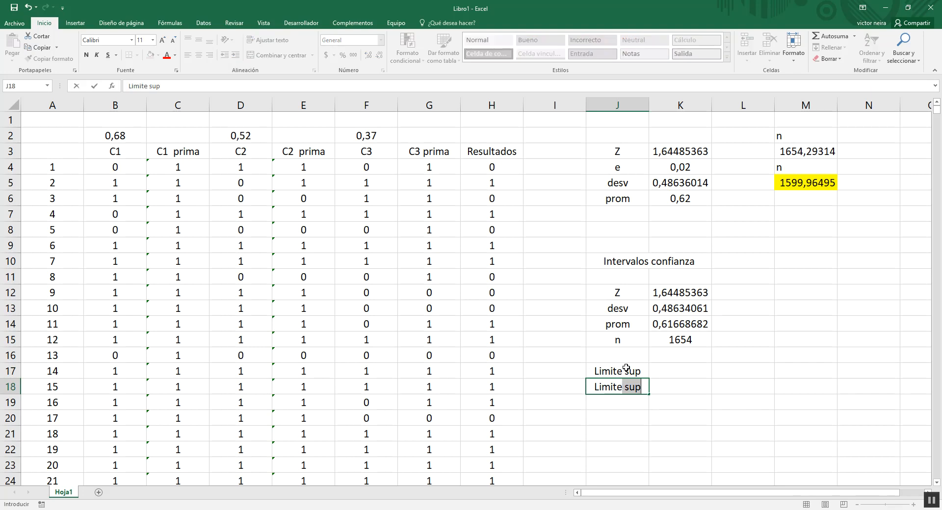
type("inf")
key("Tab")
key("Up")
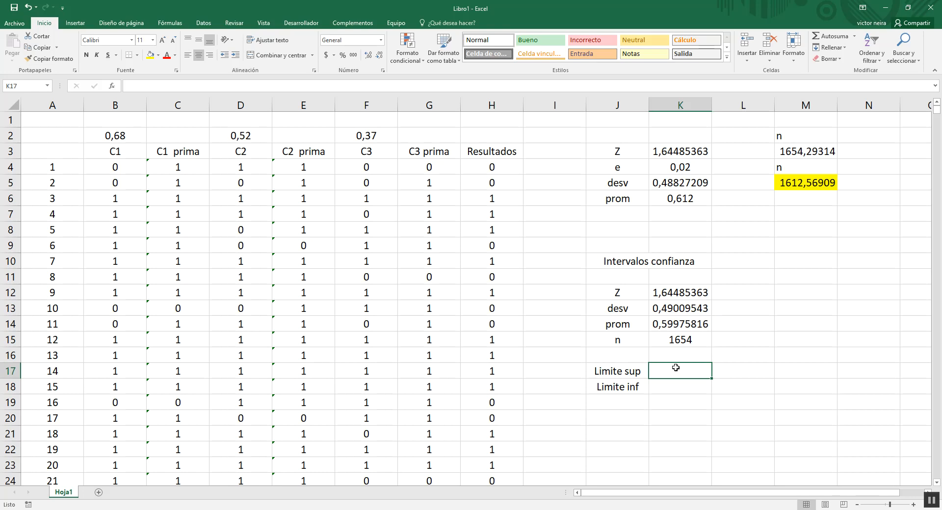
- Switch to the Word document, examine the ± sign in the confidence interval formula, and return to the Excel workbook
key("alt+Tab")
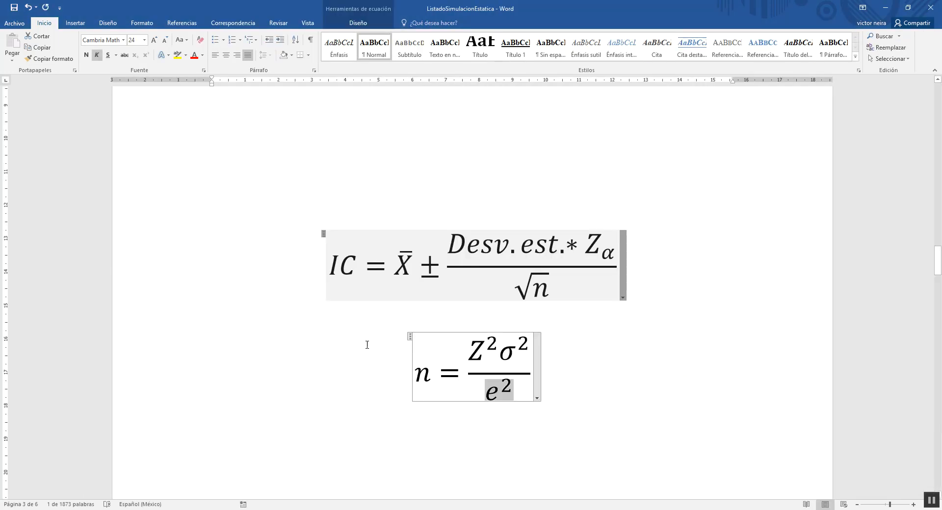
left_click(420, 262)
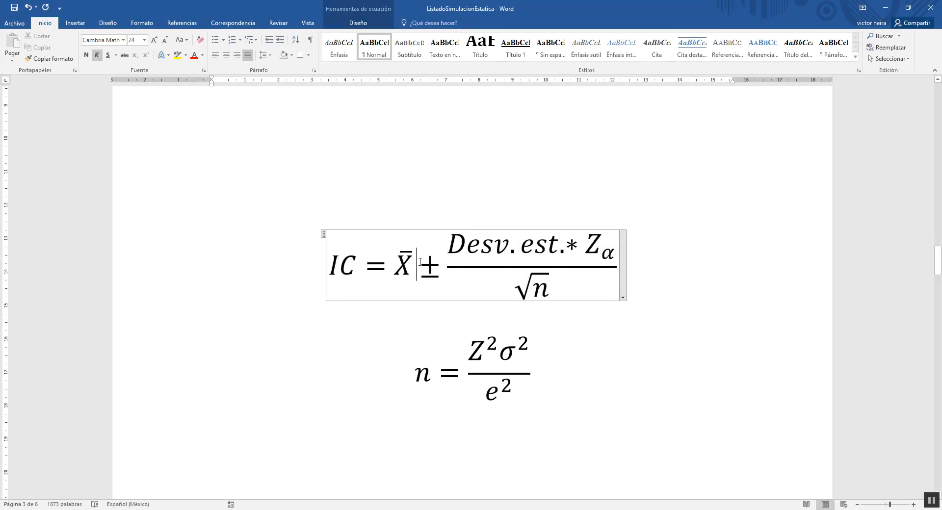
left_click_drag(430, 256, 438, 275)
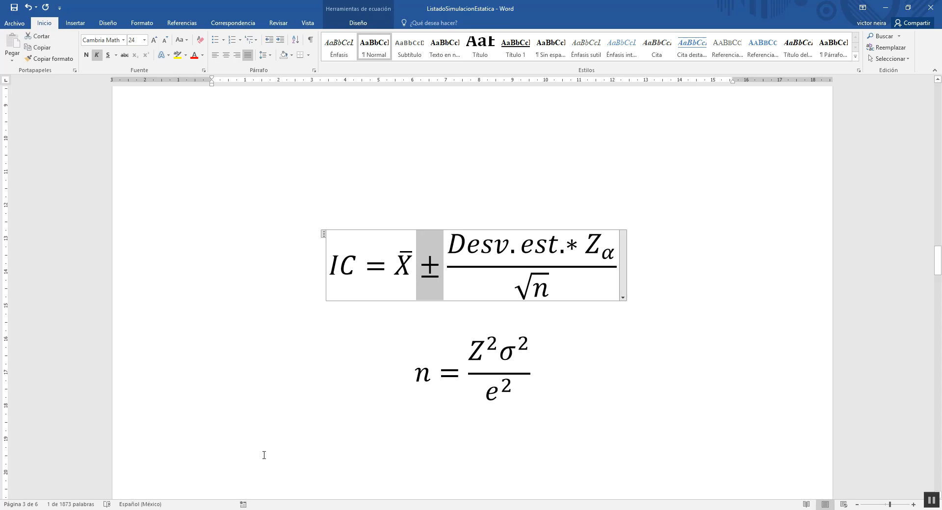
key("alt+Tab")
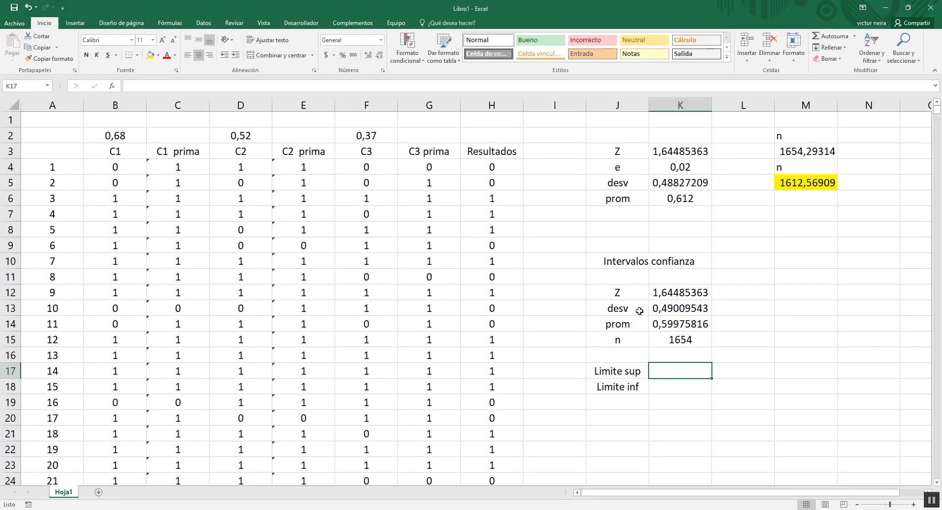
- Calculate the upper confidence limit in K17 with the formula =K14+(K3*K13)/RAIZ(K15)
type("=")
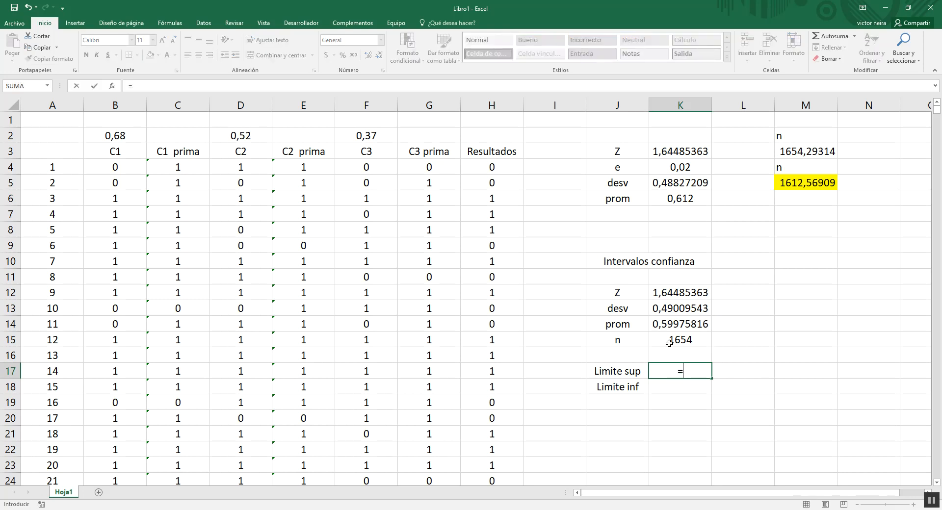
left_click(681, 325)
type("+()")
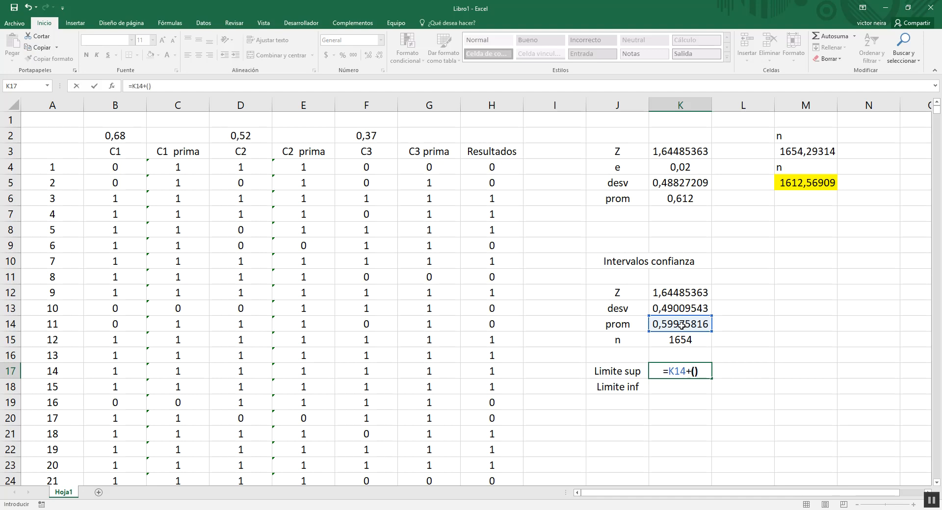
left_click(694, 372)
left_click(688, 151)
type("*")
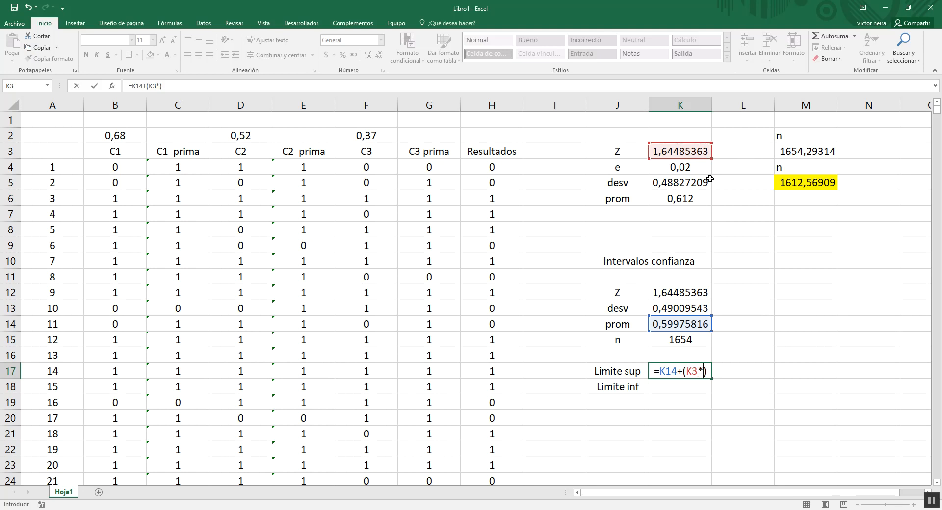
left_click(690, 309)
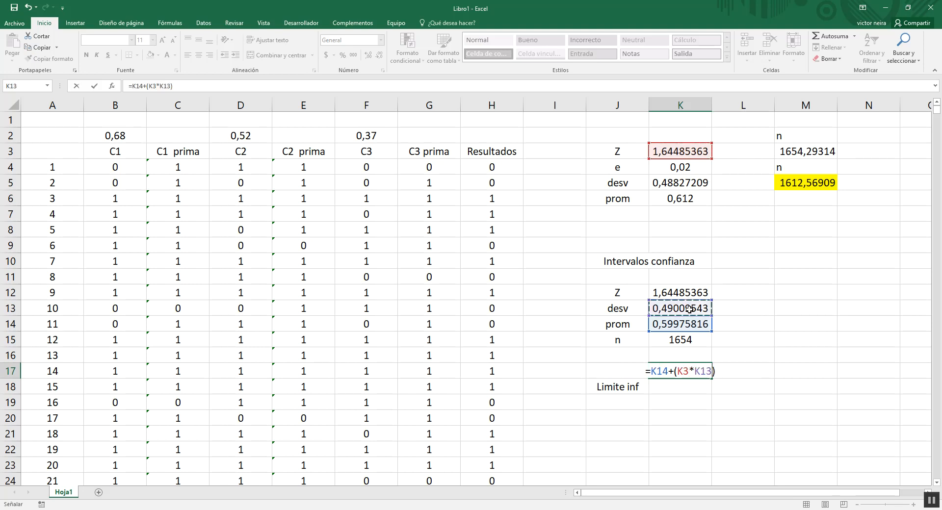
left_click(716, 371)
type("/")
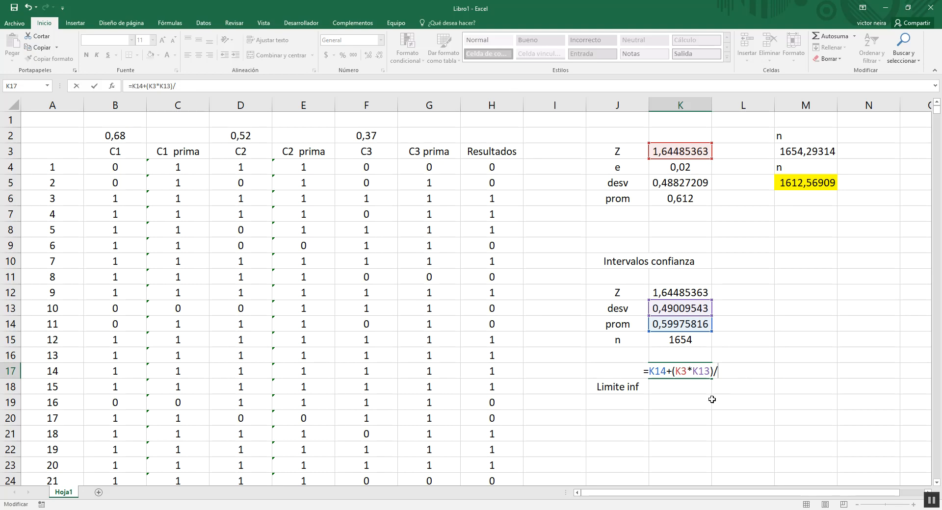
type("ra")
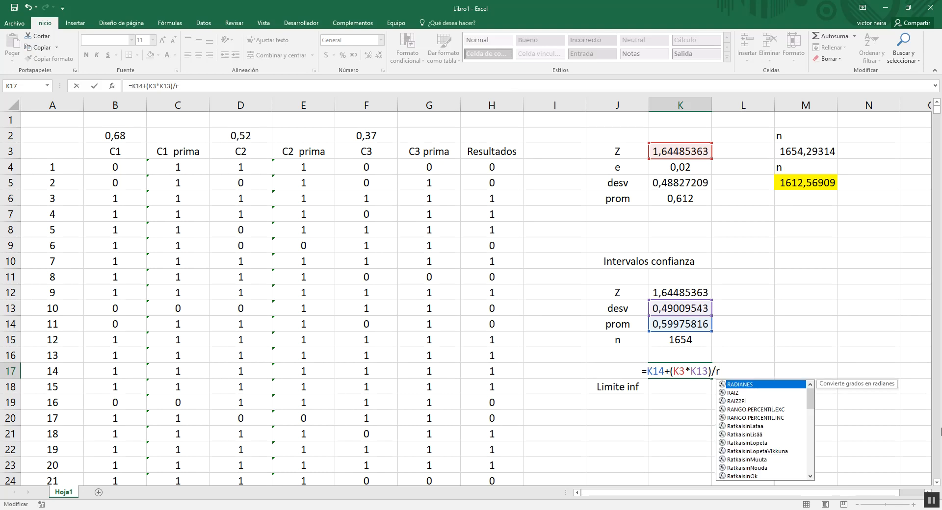
double_click(745, 393)
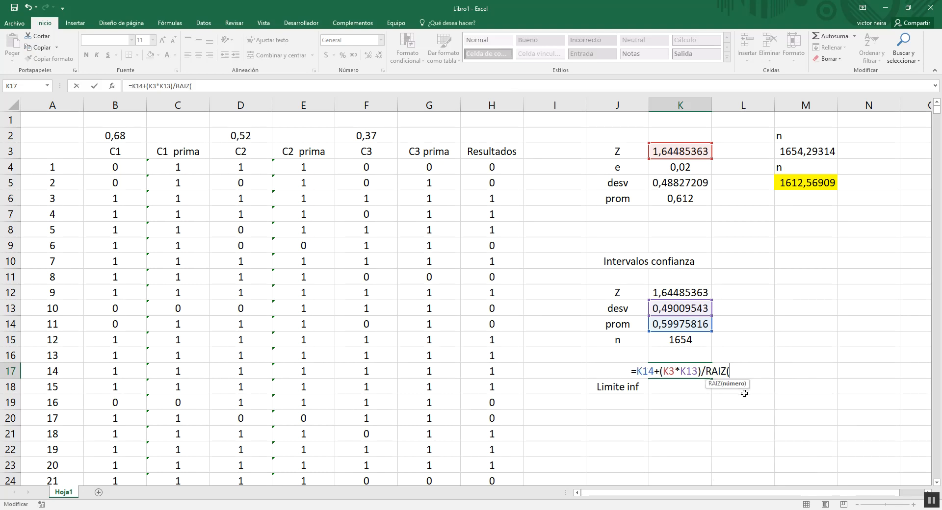
left_click(670, 341)
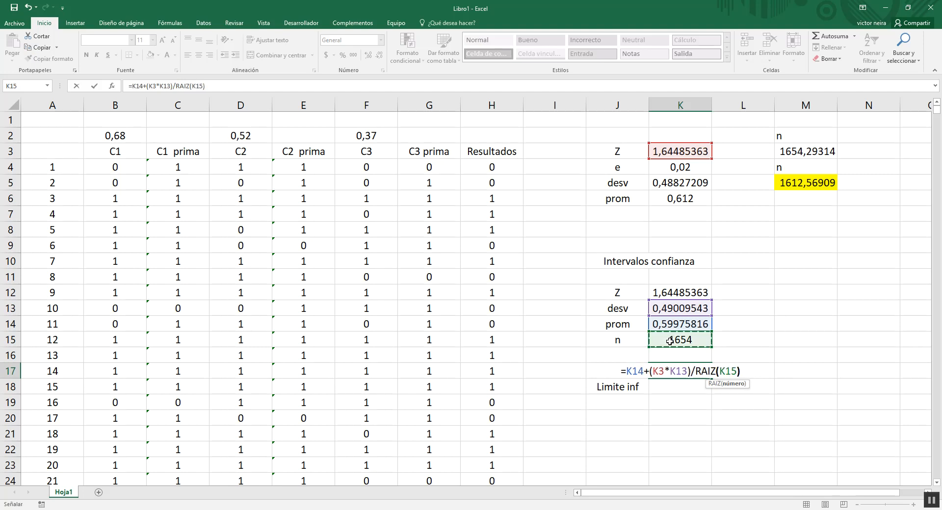
type(")")
key("Return")
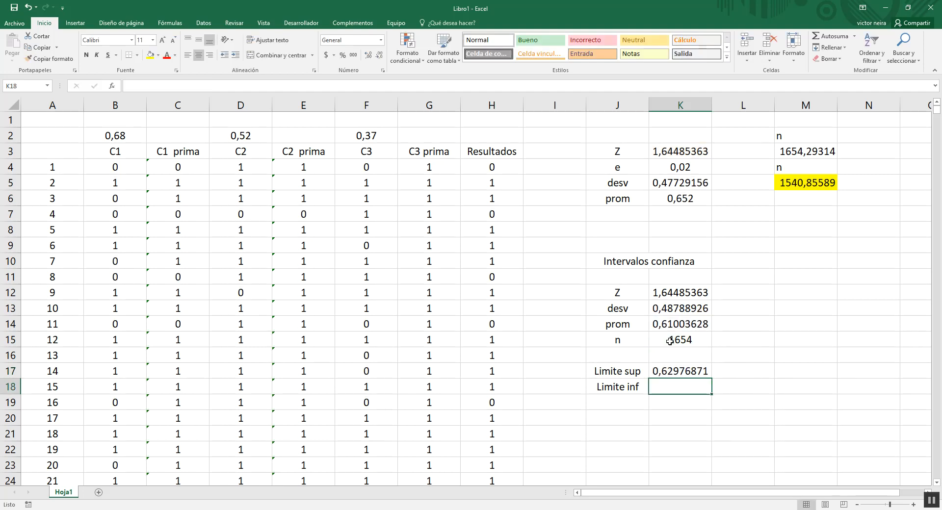
- Copy the upper limit's formula text into K18 and change the plus to a minus, giving =K14-(K3*K13)/RAIZ(K15) for the lower limit
left_click(680, 370)
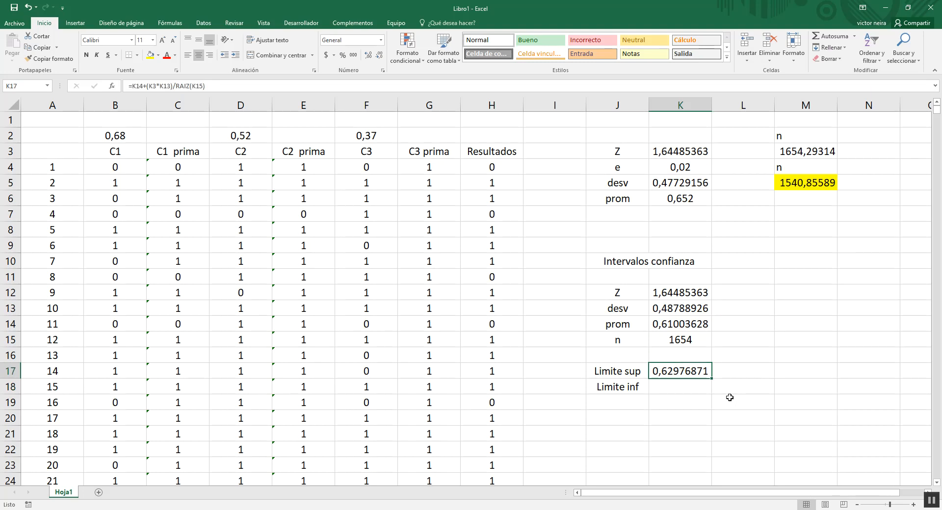
left_click(680, 390)
left_click(680, 369)
double_click(680, 373)
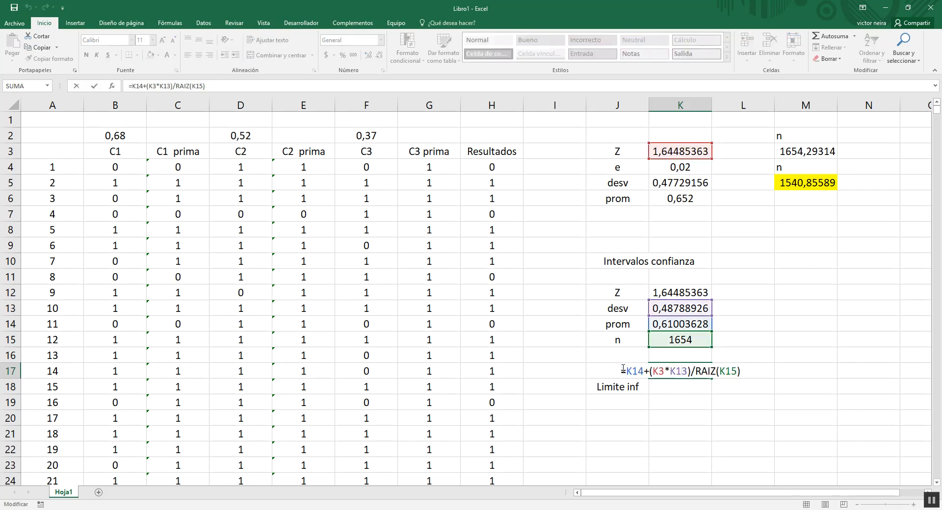
left_click_drag(621, 371, 749, 369)
key("ctrl+c")
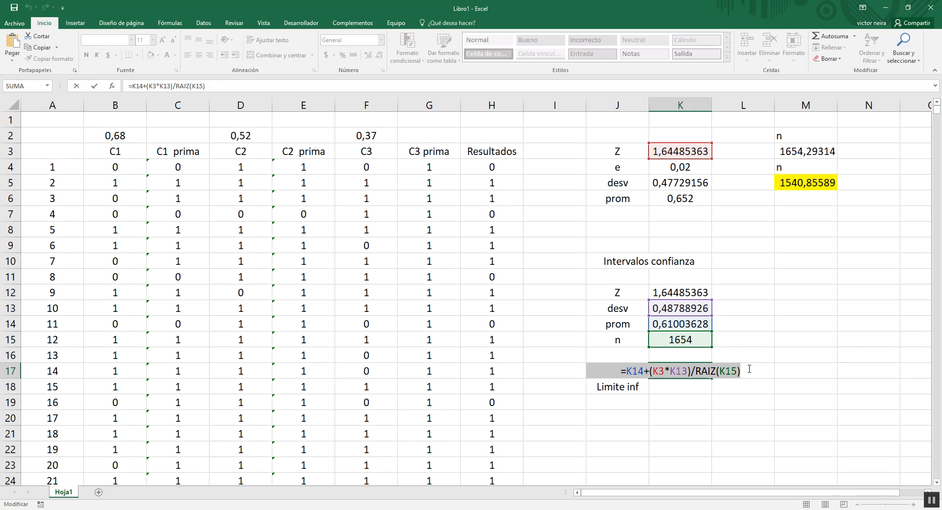
key("Return")
double_click(683, 389)
key("ctrl+v")
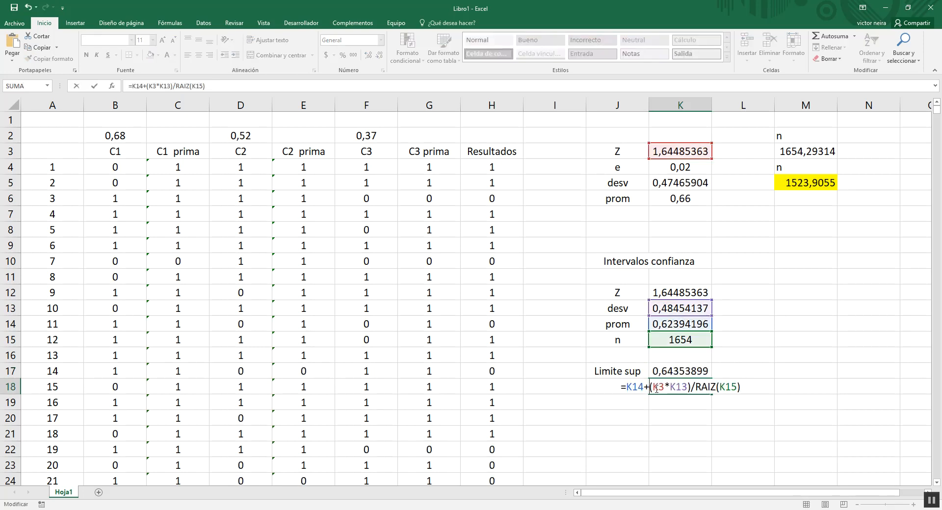
key("BackSpace")
type("-")
key("Return")
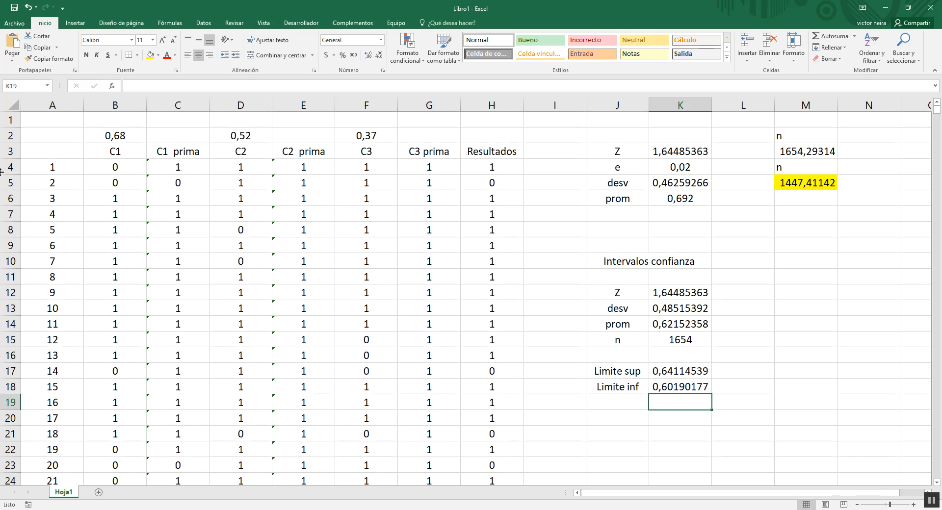
left_click_drag(73, 142, 508, 184)
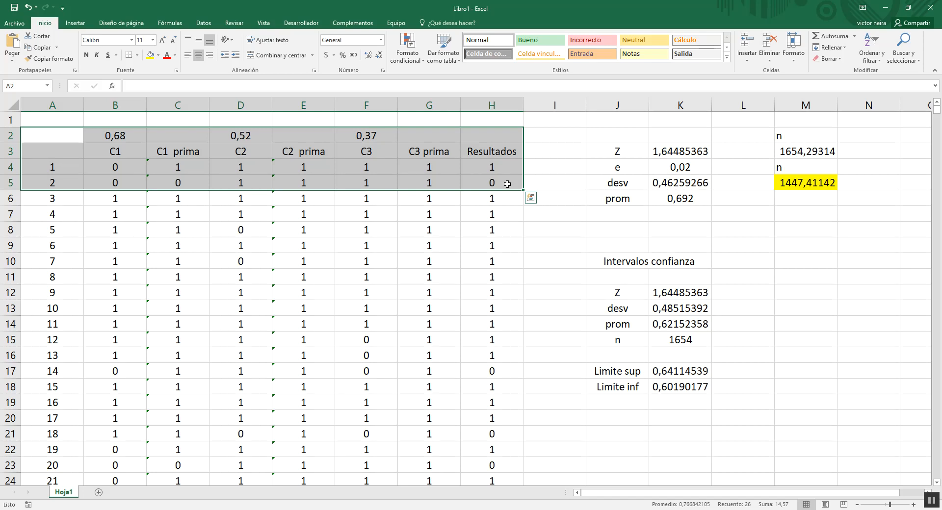
left_click(542, 278)
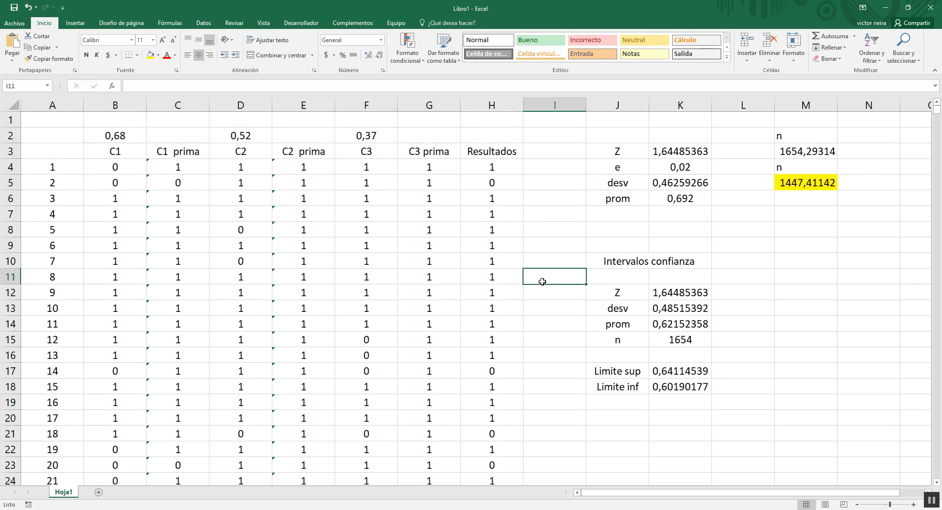